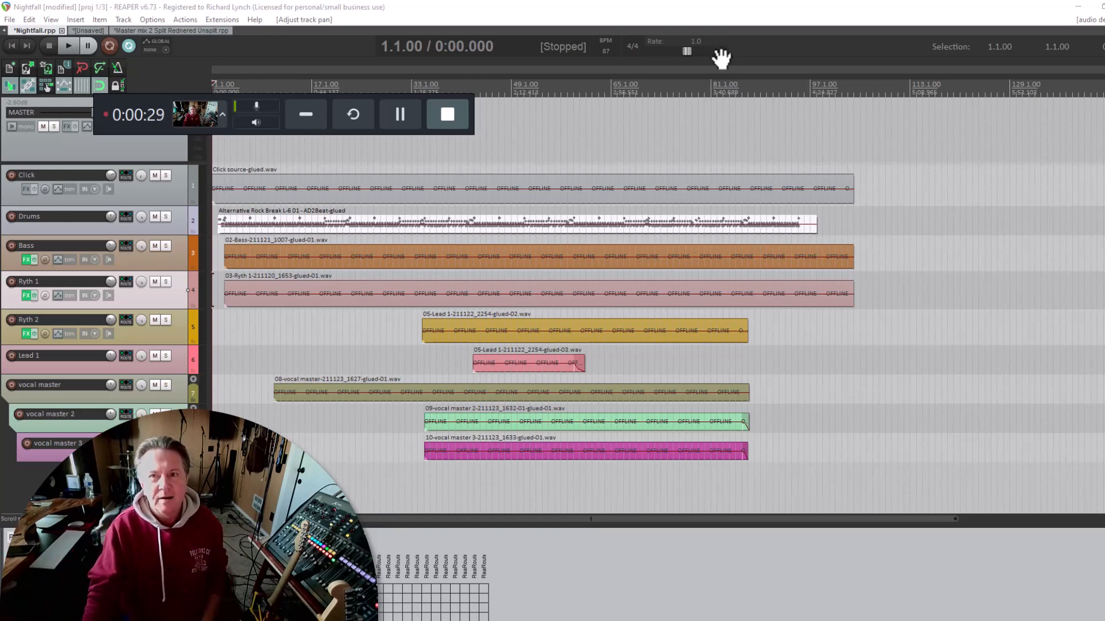
Switch to the browser's Karaoke Version files list and open the Walking on Sunshine custom backing track
key(alt+Tab)
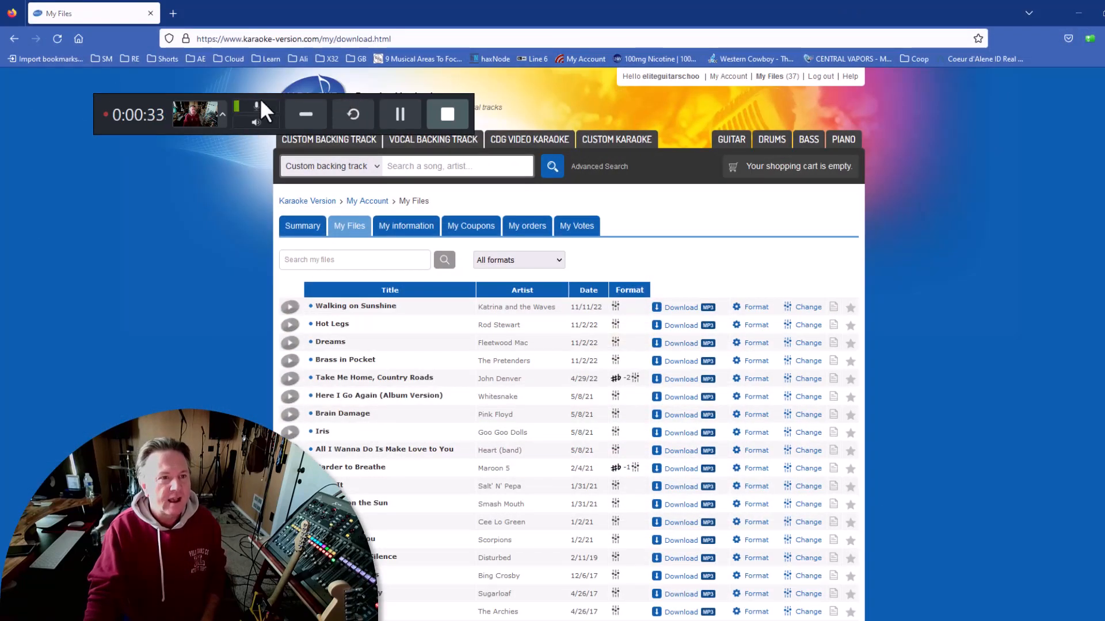
drag(98, 113, 0, 104)
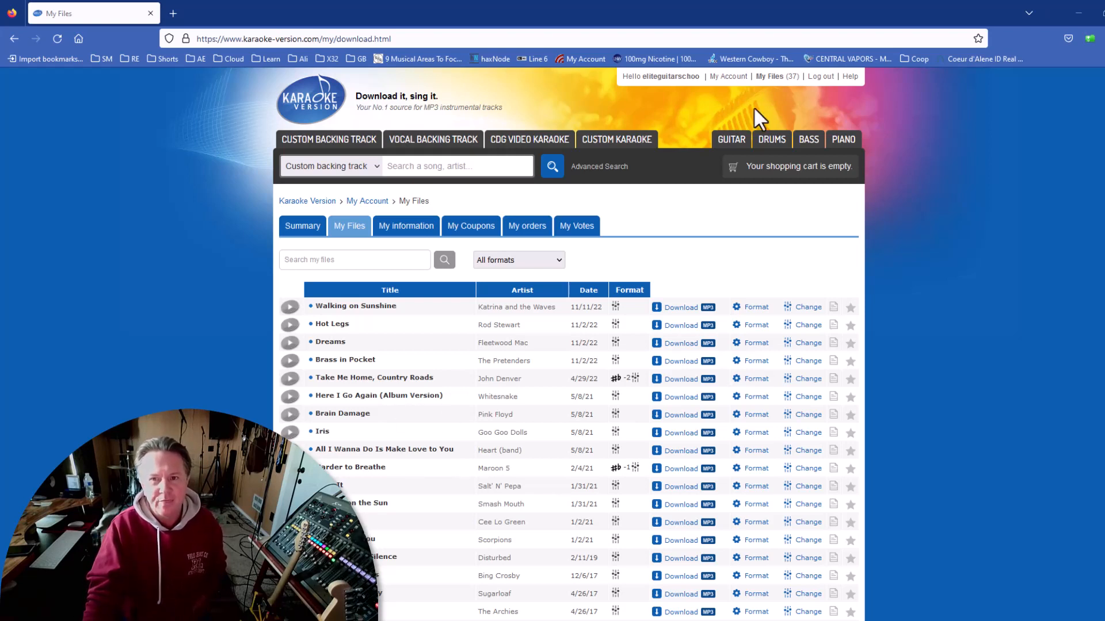
scroll(569, 346, down, 2)
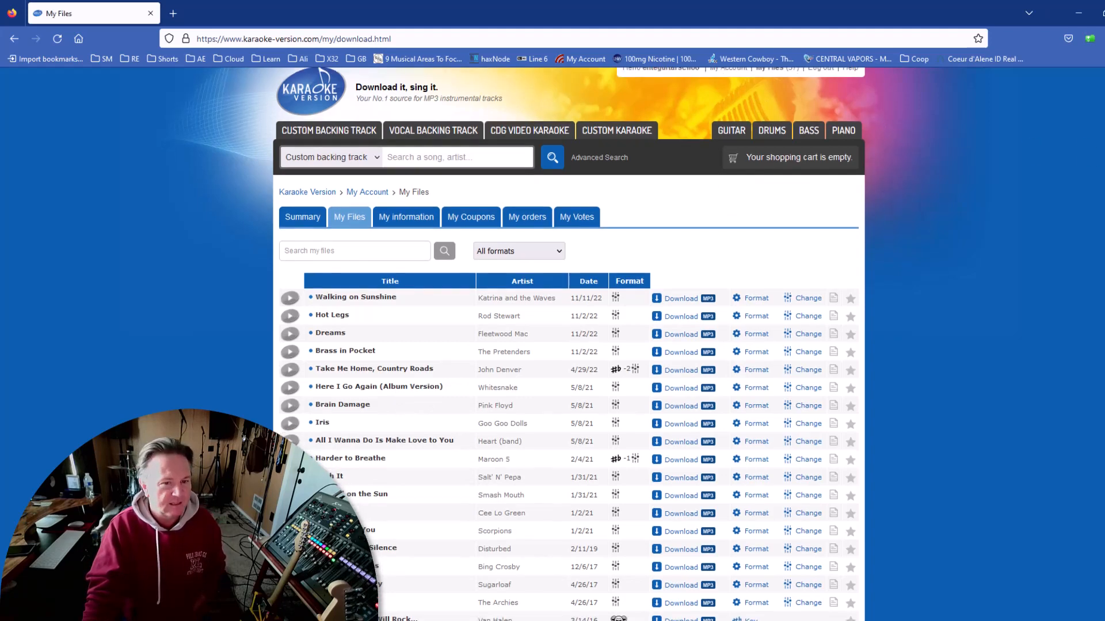
scroll(569, 345, up, 1)
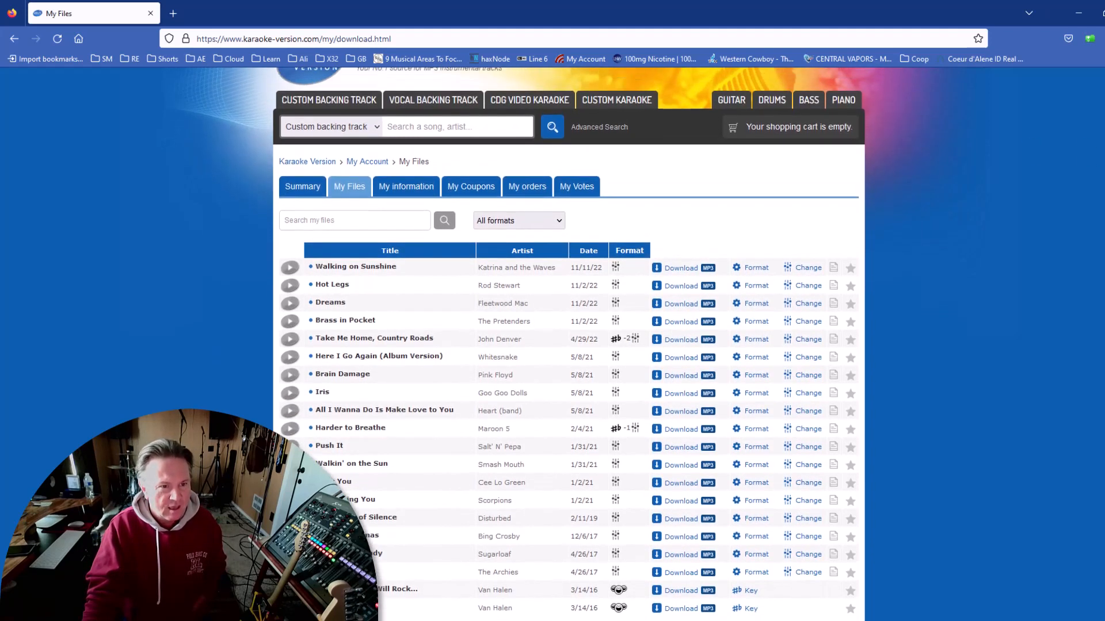
click(367, 268)
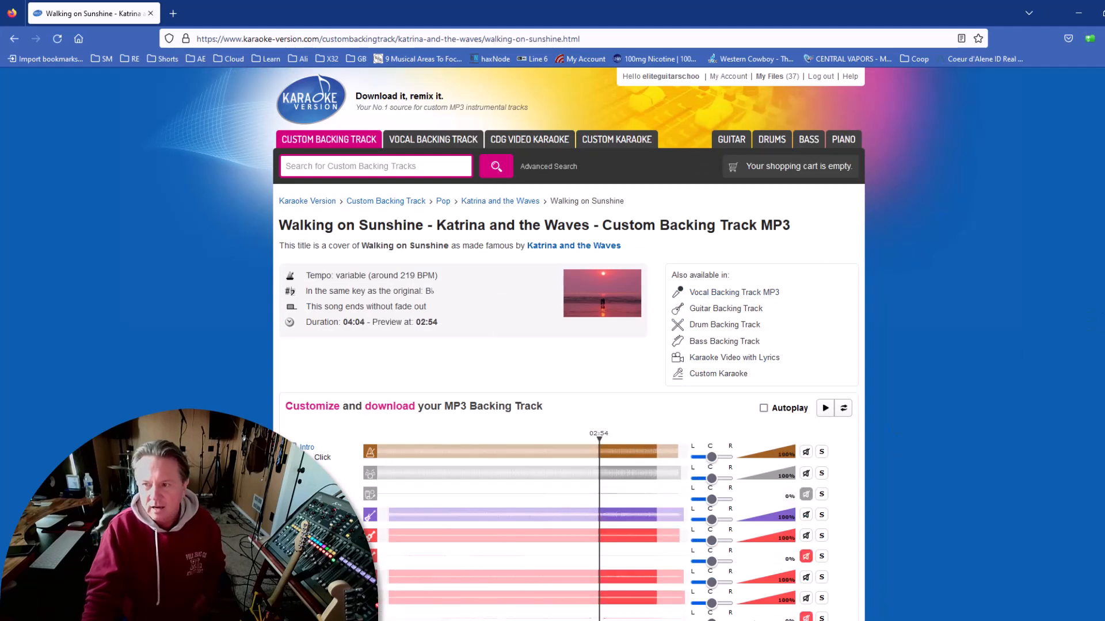
Unmute the Percussion, Arr. Acoustic Guitar and Rhythm Electric Guitar 2 parts in the backing track mixer
scroll(569, 345, down, 4)
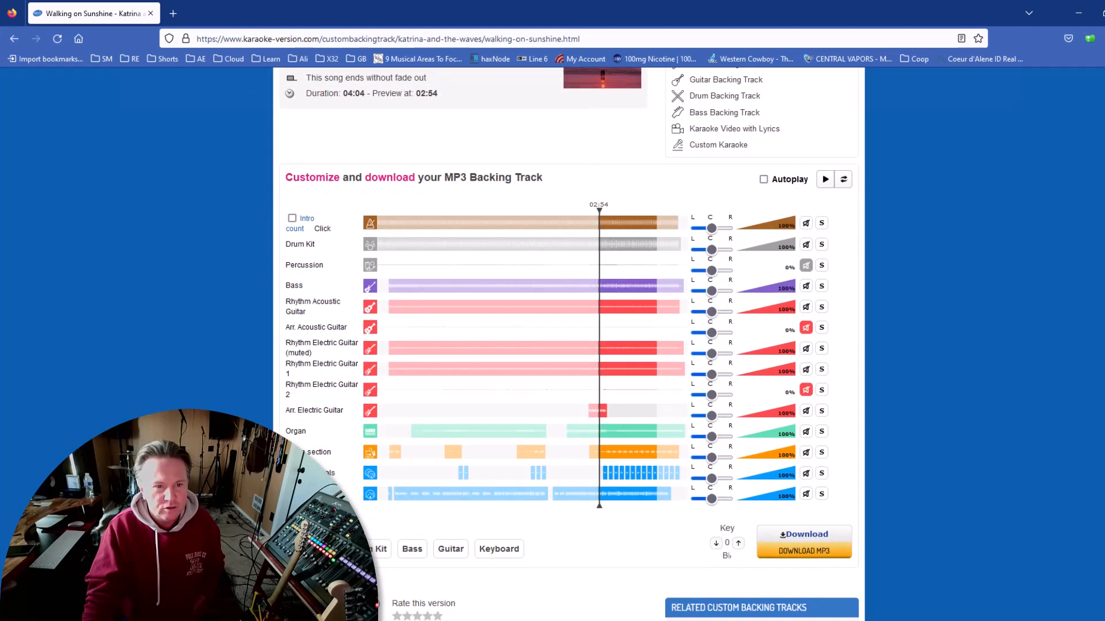
scroll(569, 345, up, 1)
scroll(568, 345, up, 1)
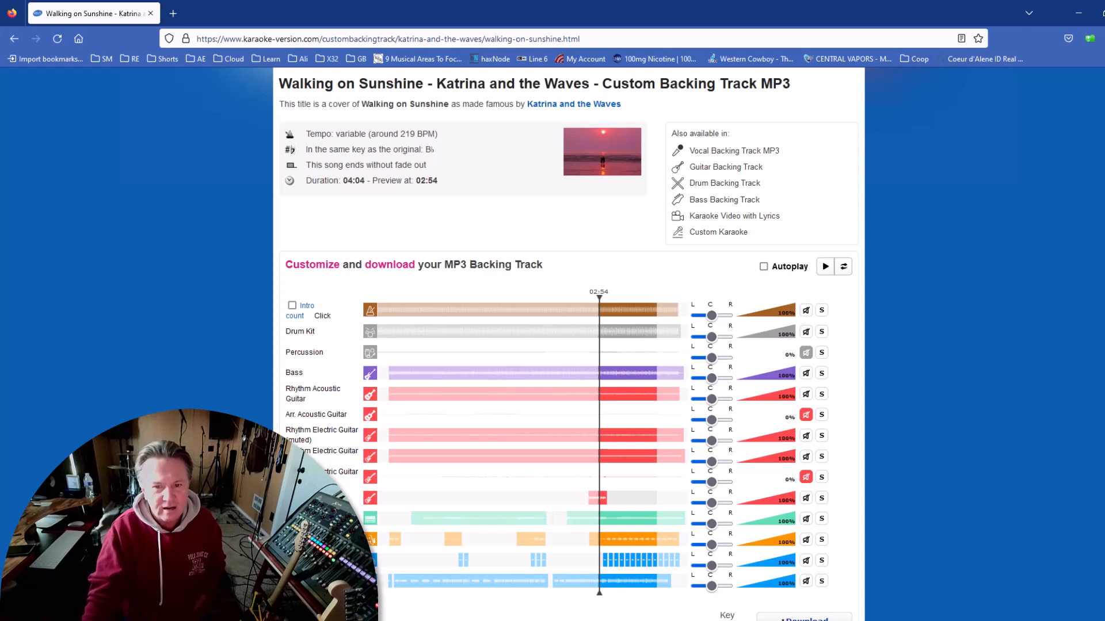
scroll(569, 345, down, 1)
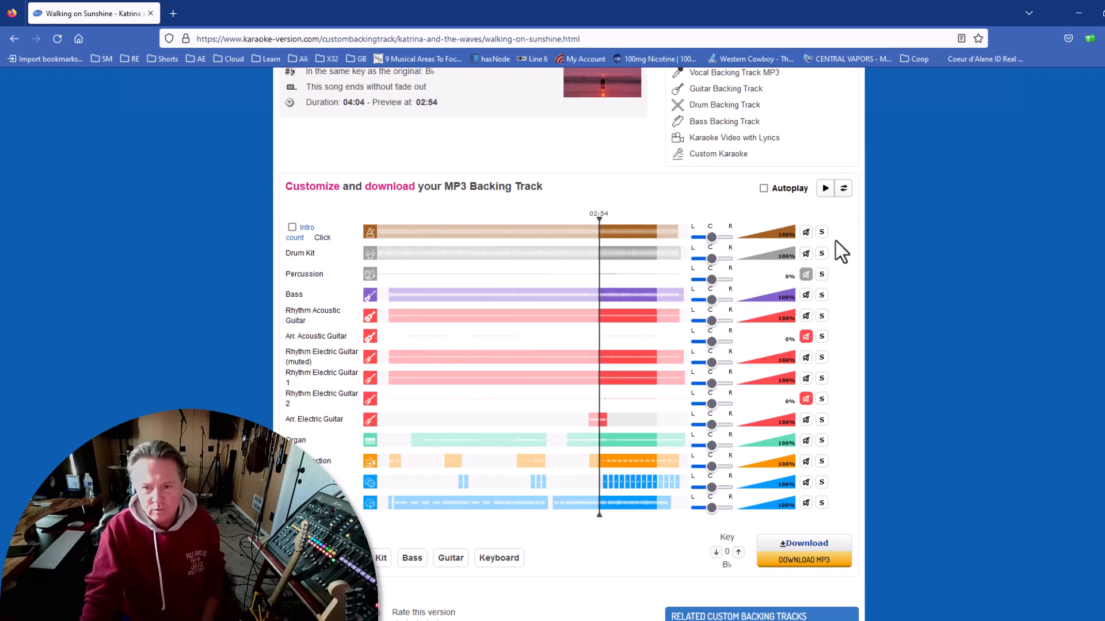
click(805, 275)
click(806, 337)
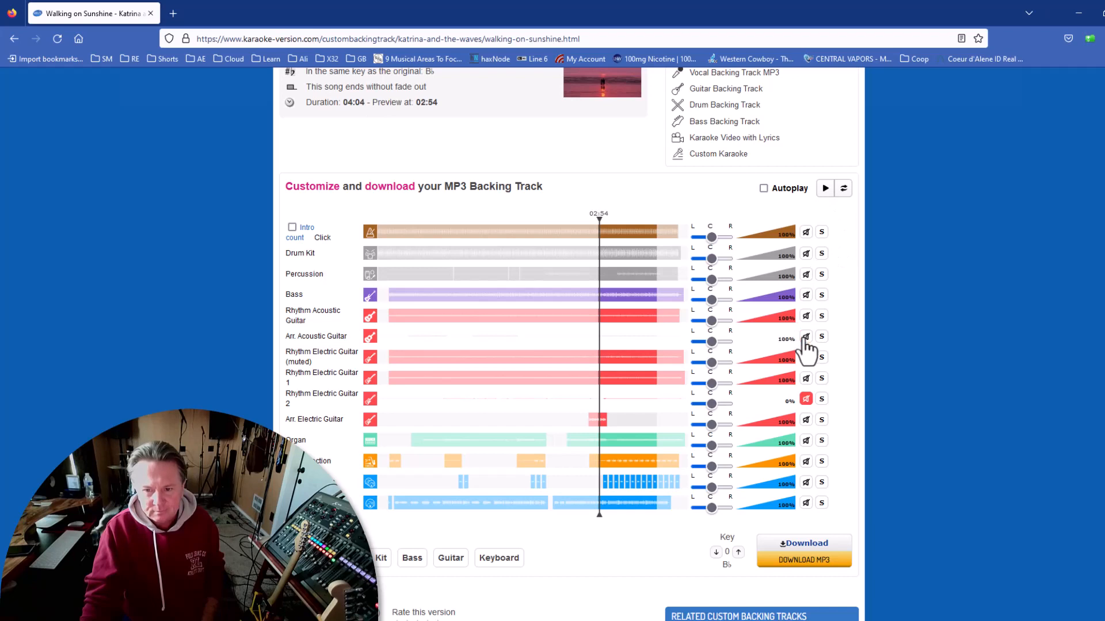
click(806, 399)
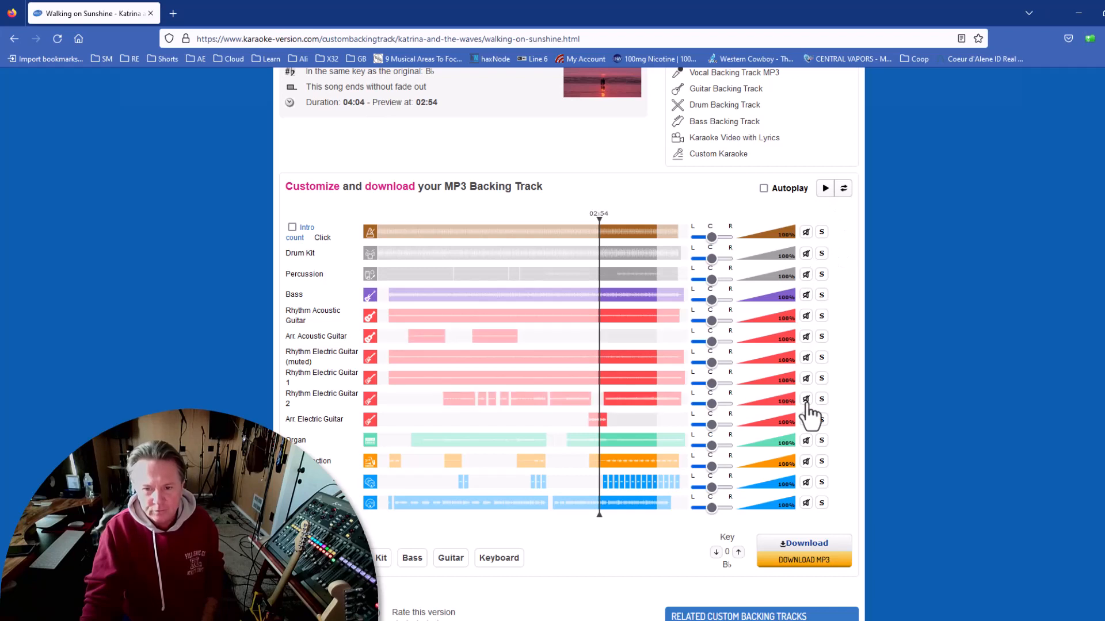
Solo the Drum Kit, Percussion, Bass and Click parts in turn, ending on Click, and briefly play the Click preview
click(822, 253)
click(821, 274)
click(822, 295)
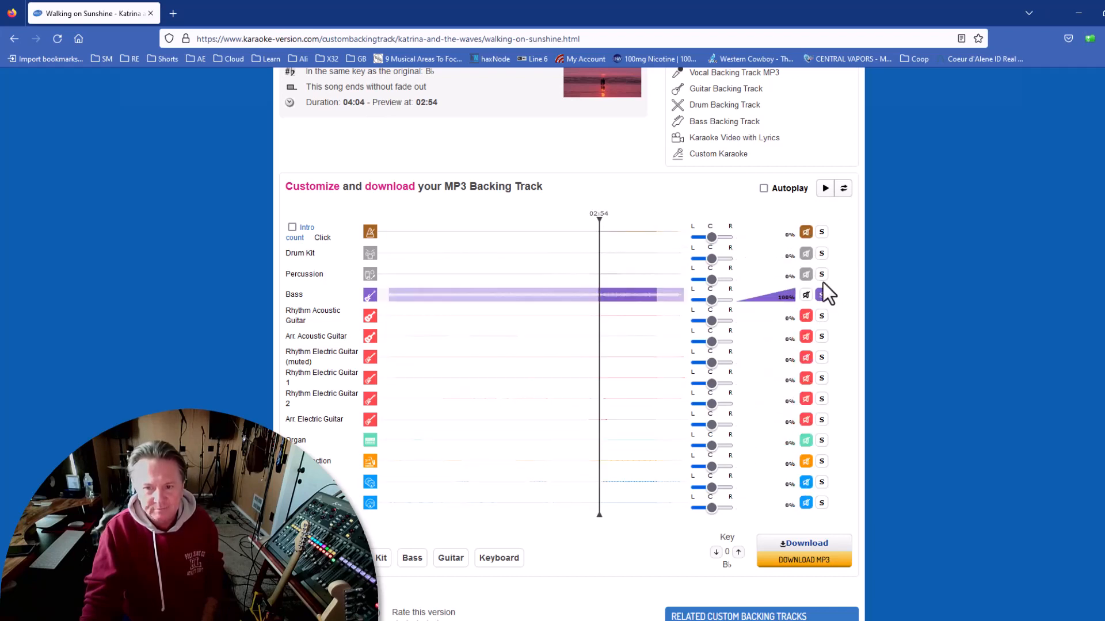
click(821, 275)
click(821, 253)
click(821, 232)
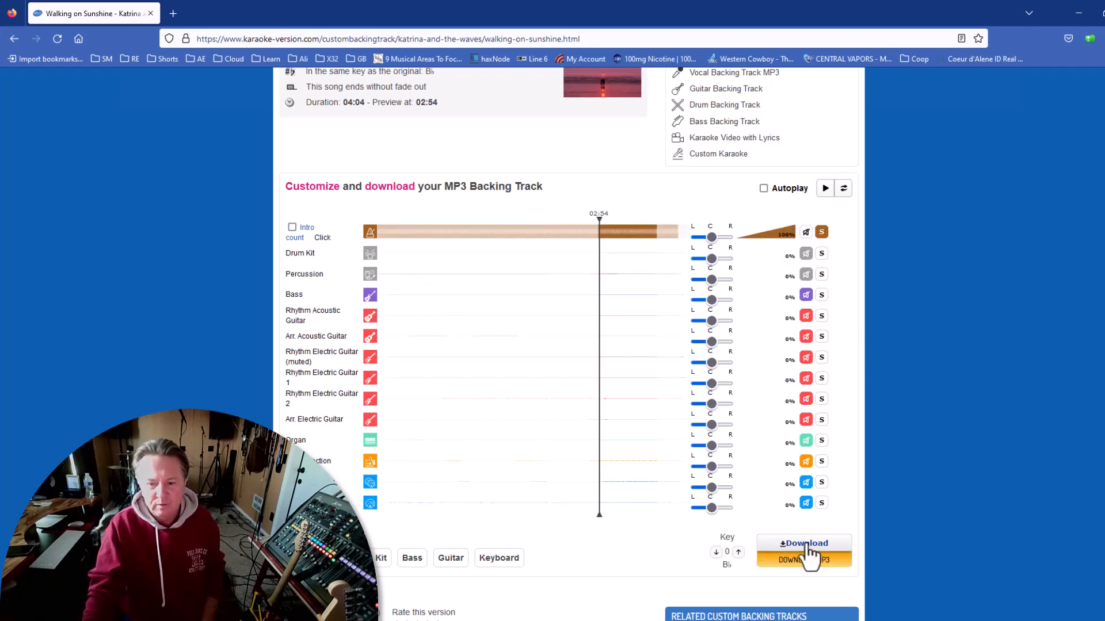
click(824, 189)
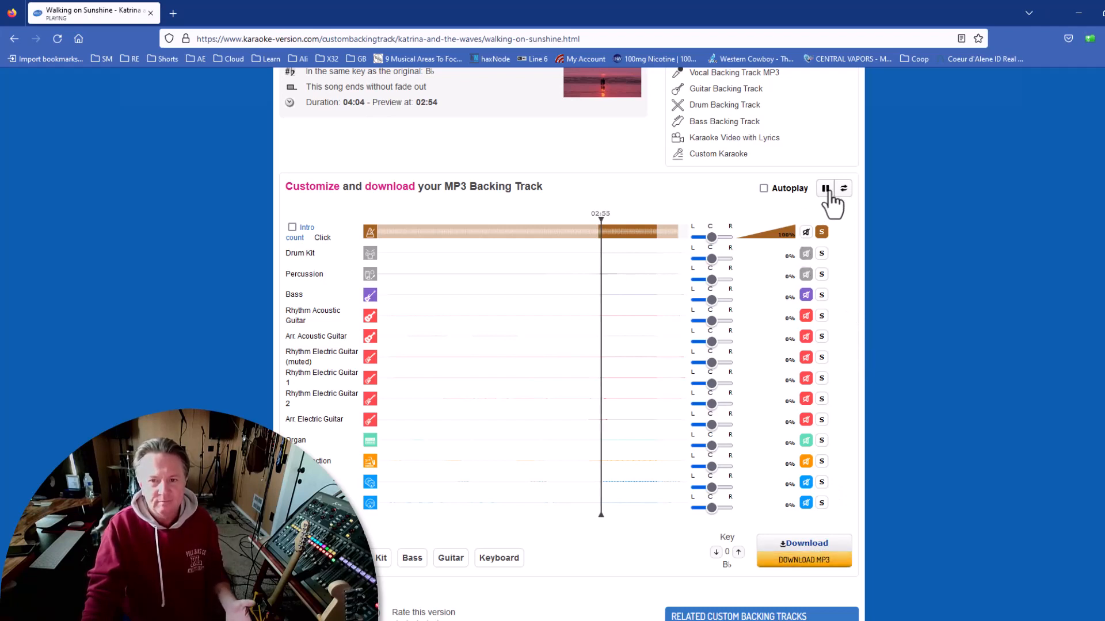
click(827, 189)
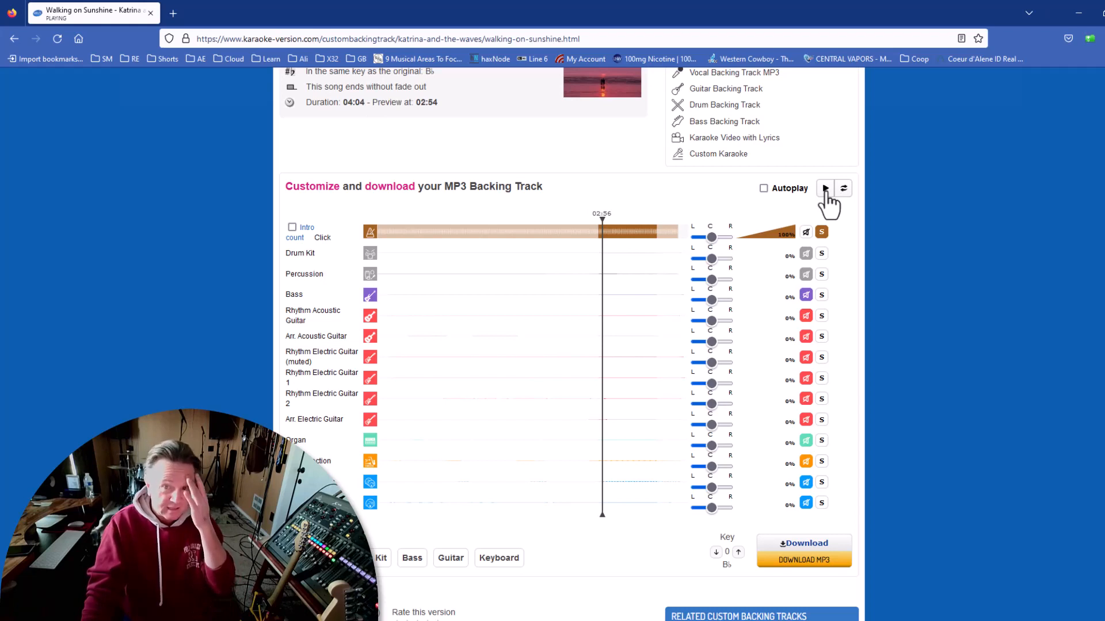
Clear the Click solo, and solo and unsolo the Drum Kit, Percussion and Bass parts one after another
click(822, 232)
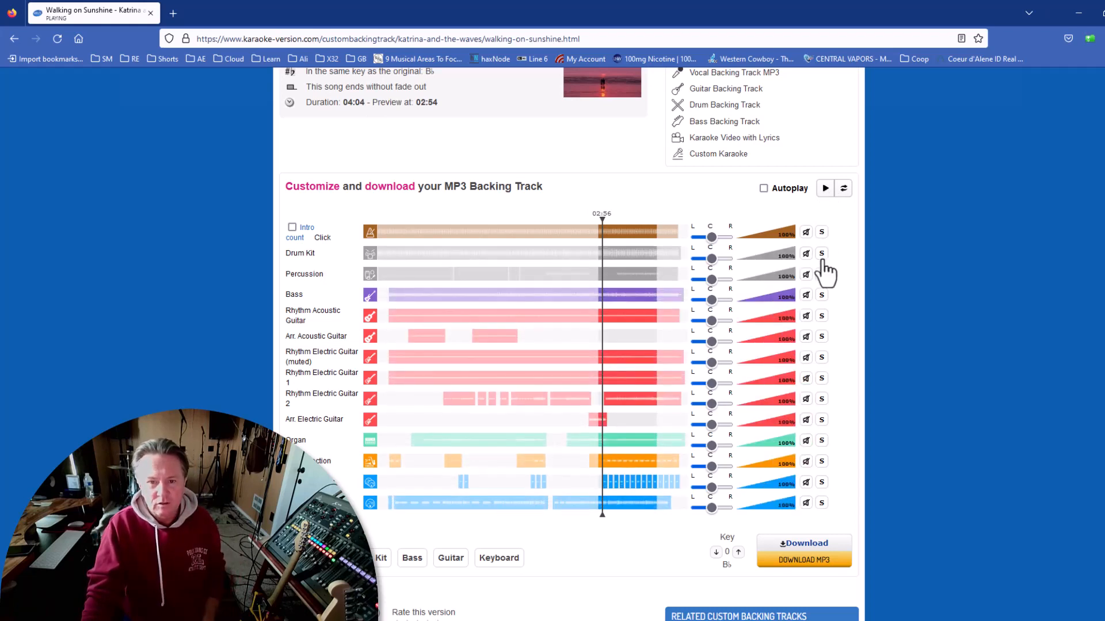
click(822, 254)
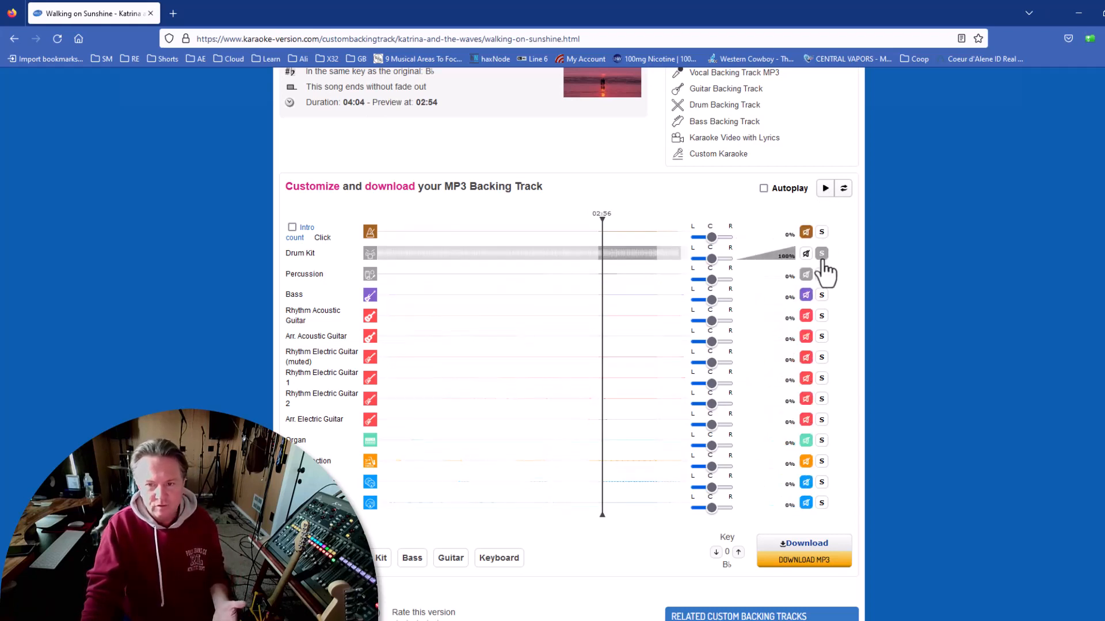
click(822, 253)
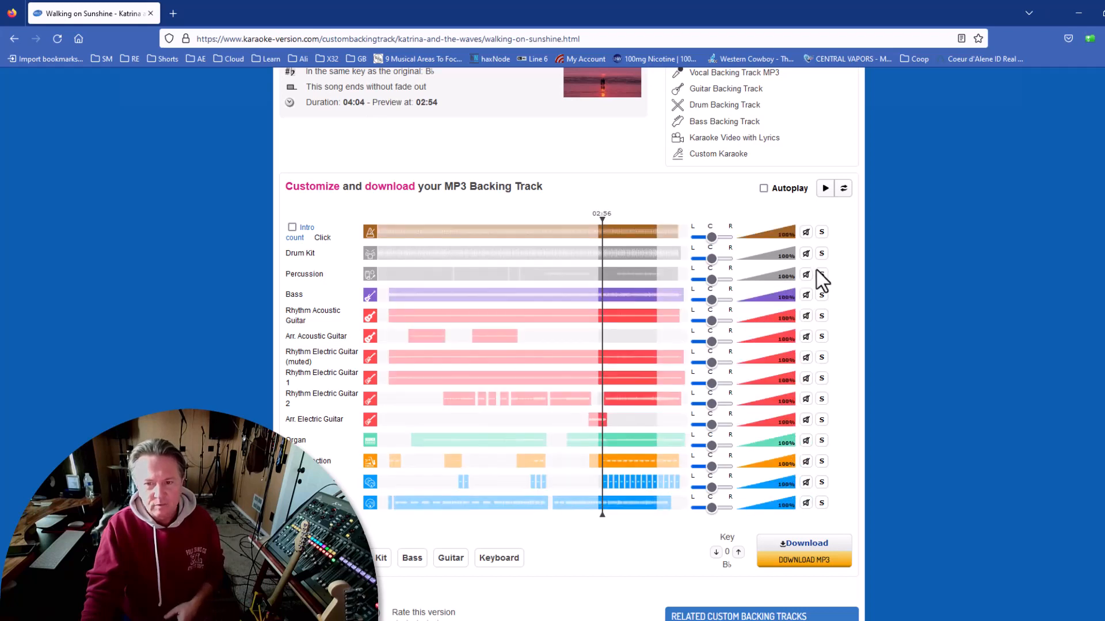
click(822, 275)
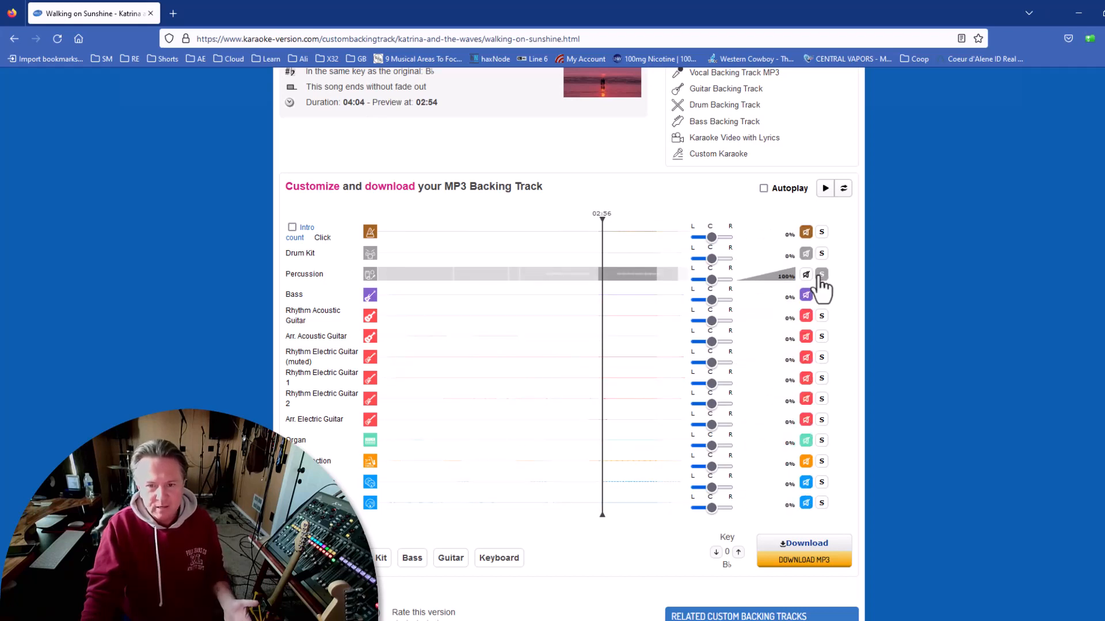
click(822, 275)
click(822, 295)
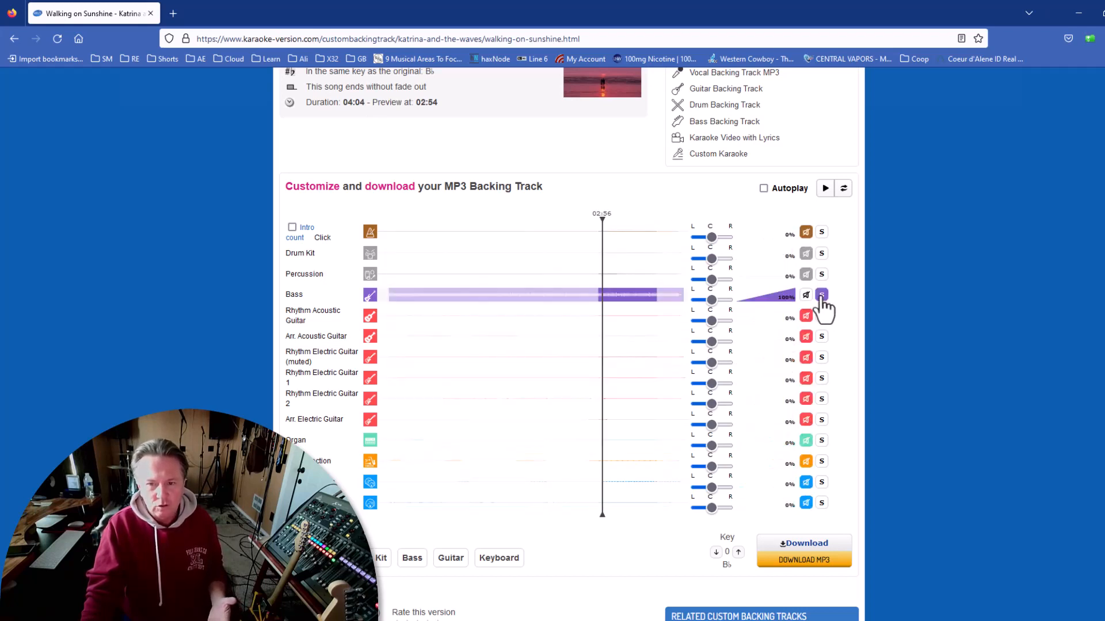
click(821, 295)
Solo the acoustic guitar parts and the muted rhythm electric guitar in turn, ending with Rhythm Electric Guitar 1 soloed
click(821, 316)
click(822, 318)
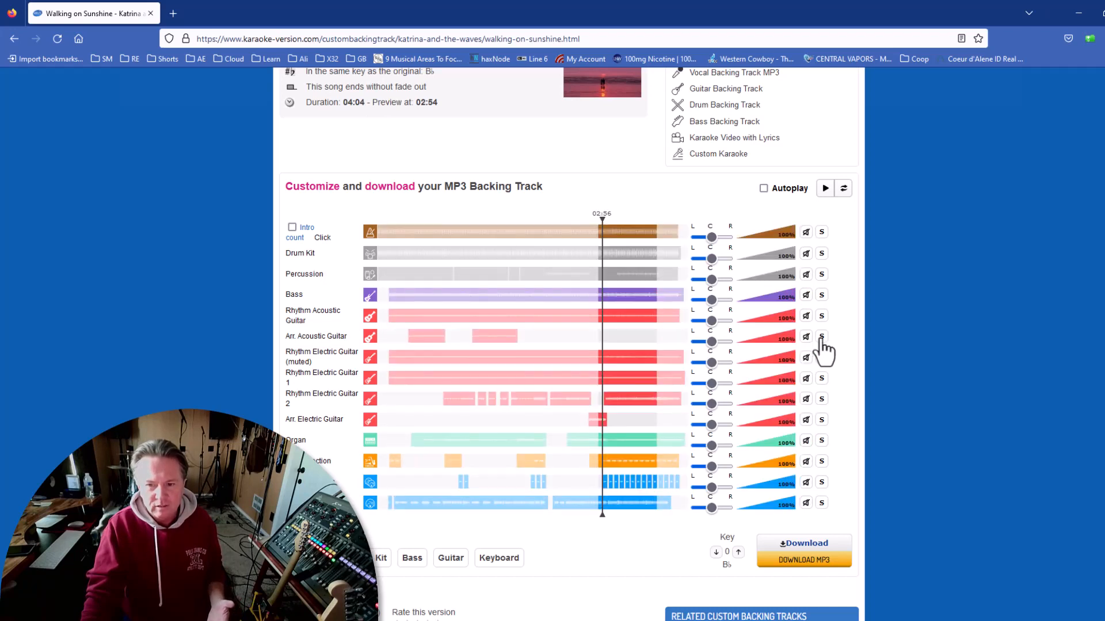
click(821, 338)
click(821, 337)
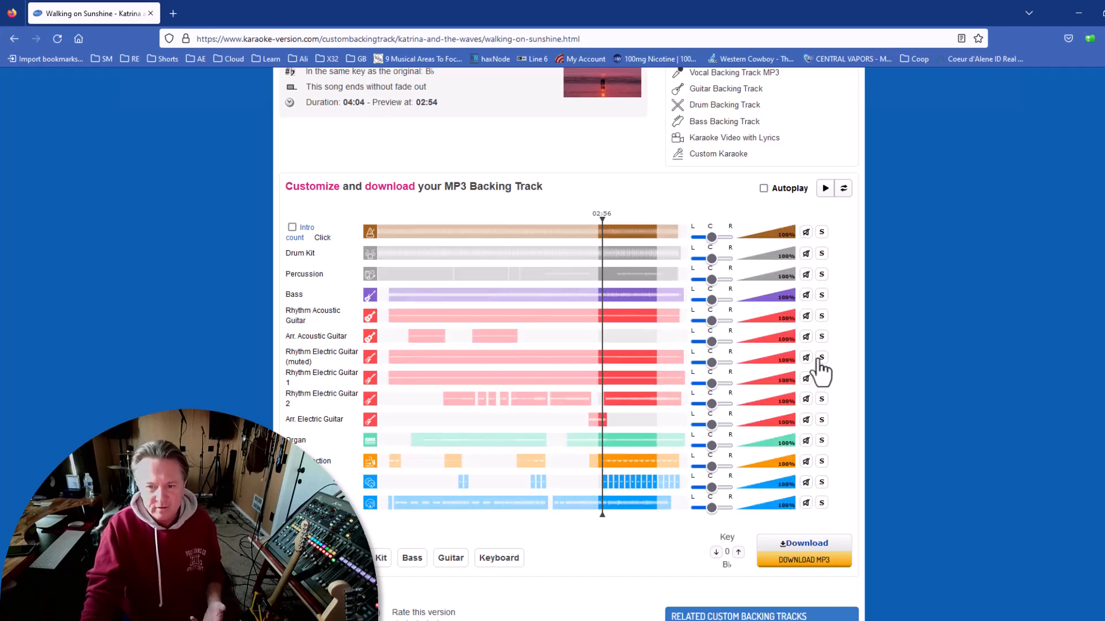
click(822, 358)
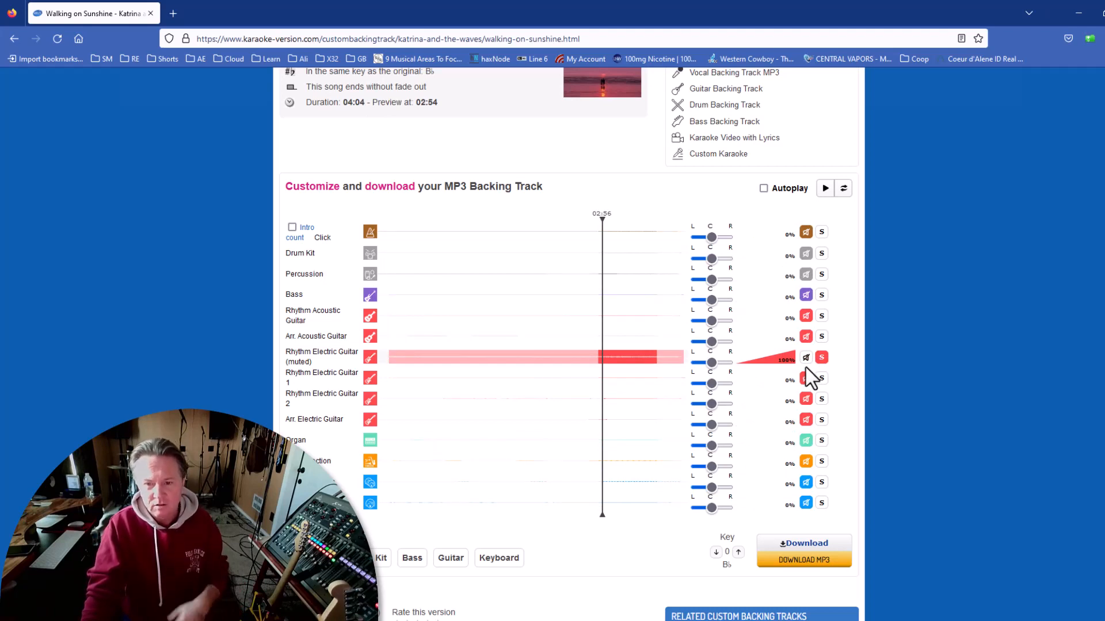
click(822, 380)
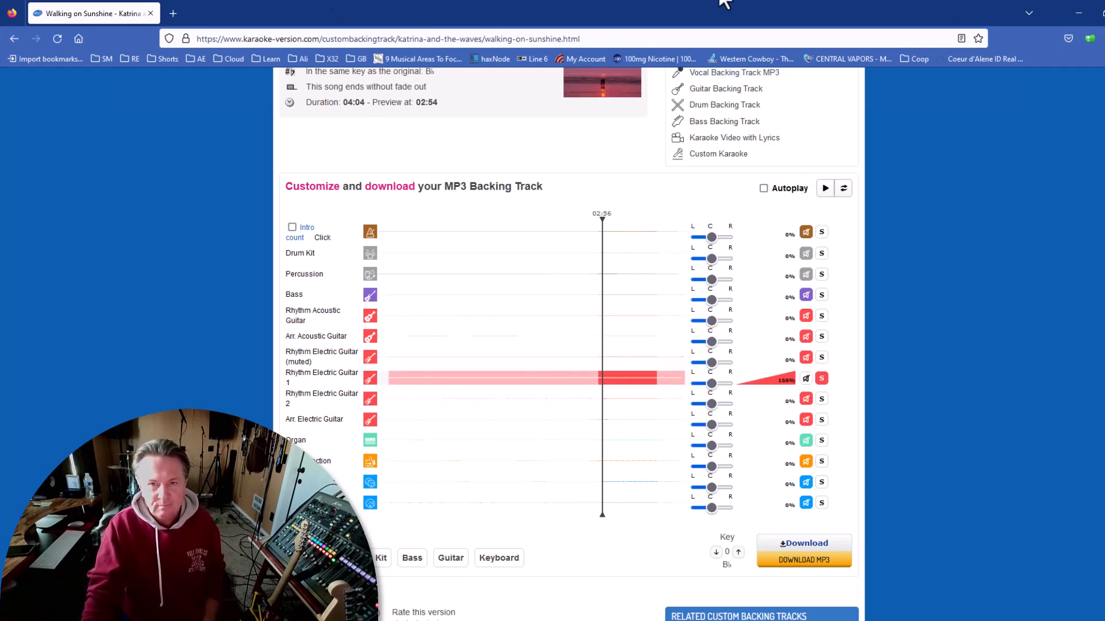
Switch to REAPER's unsaved project and delete both of its existing tracks
mouse_move(728, 5)
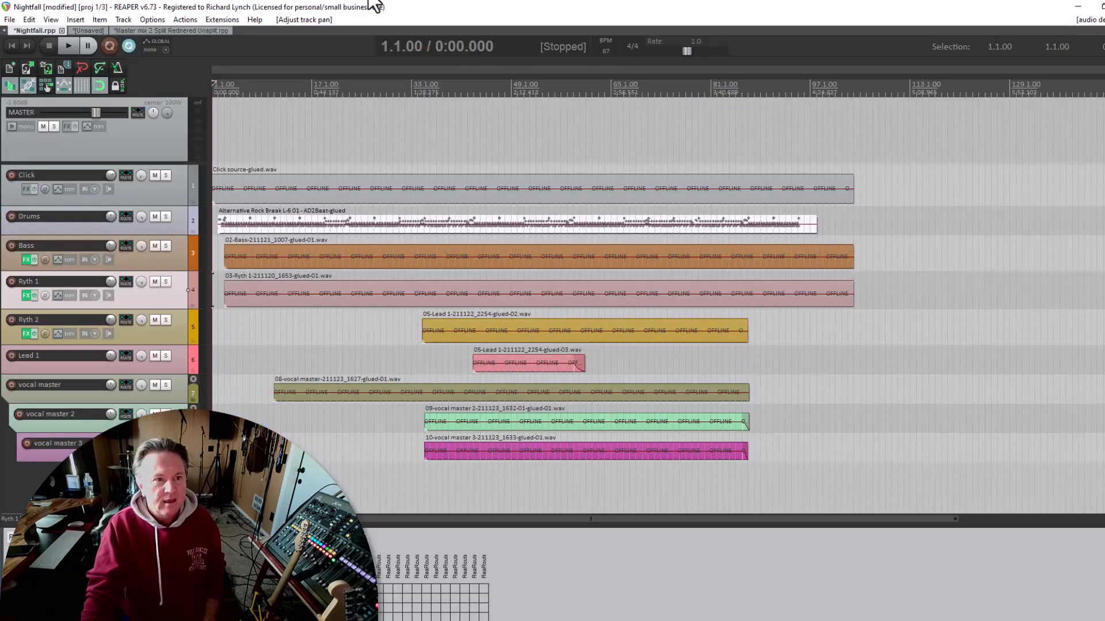
click(374, 3)
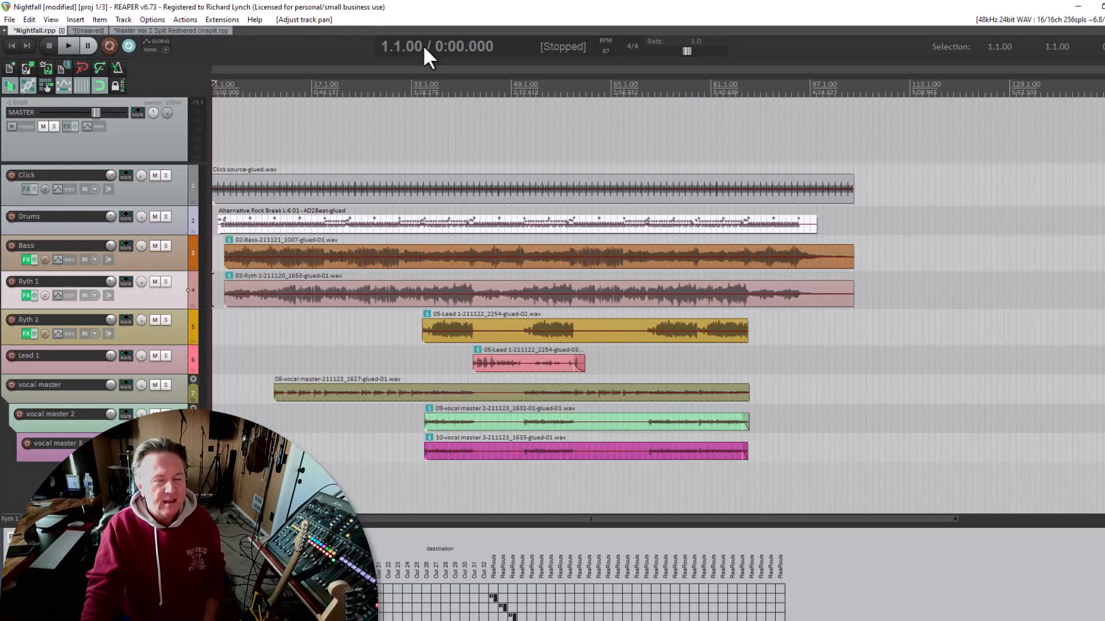
click(87, 30)
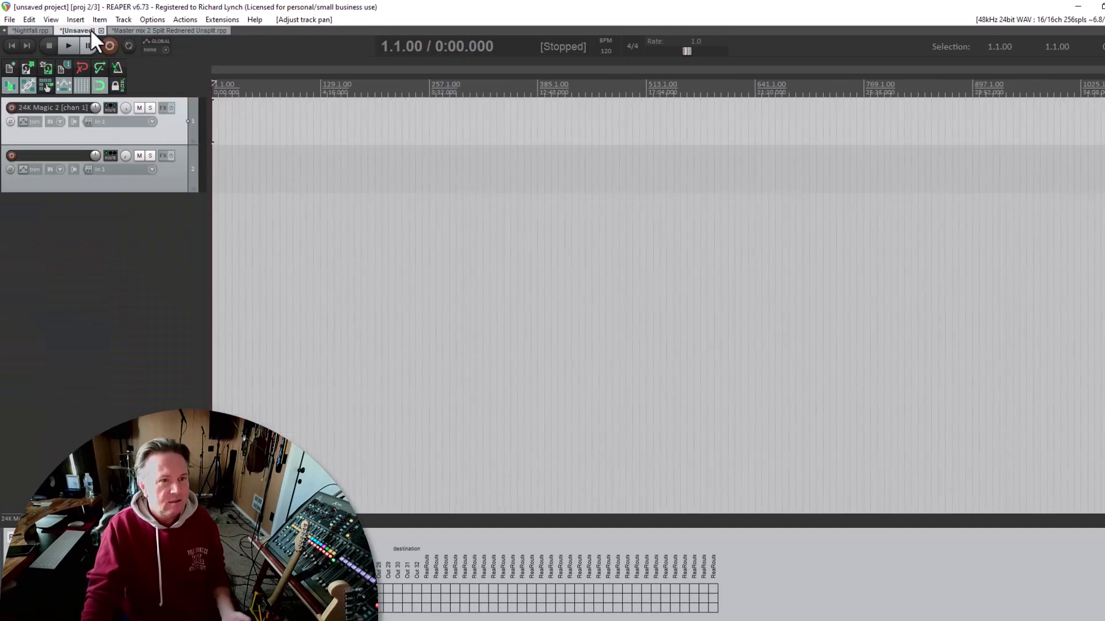
click(171, 168)
key(Delete)
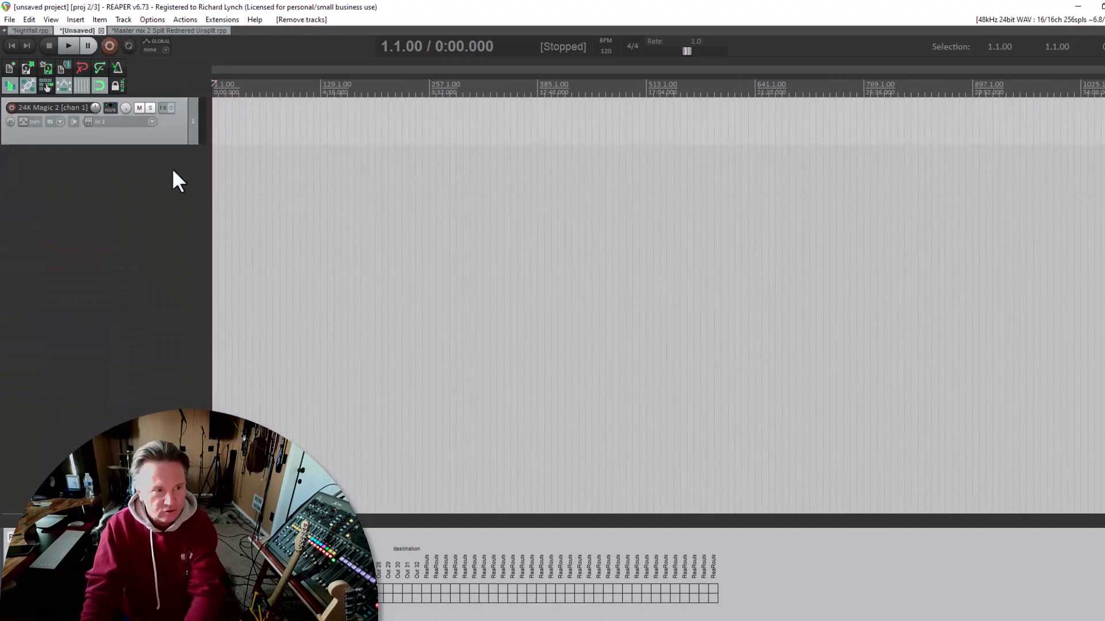
key(Delete)
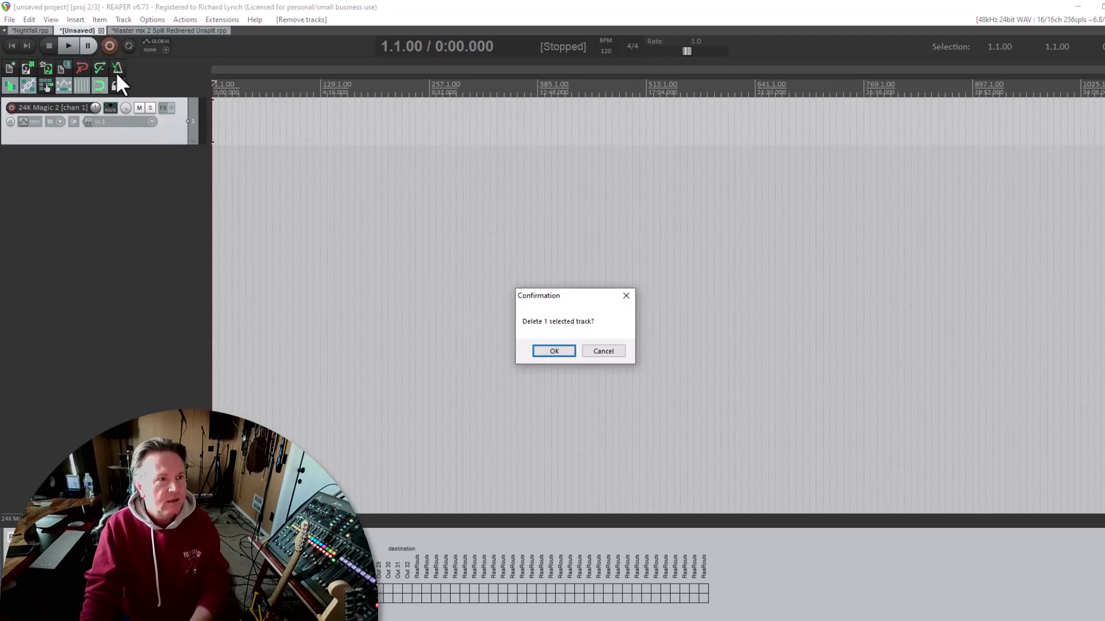
click(553, 351)
Import a consecutive range of recordings from the REAPER Media folder, starting with 01-221231_0636, onto separate tracks
click(75, 20)
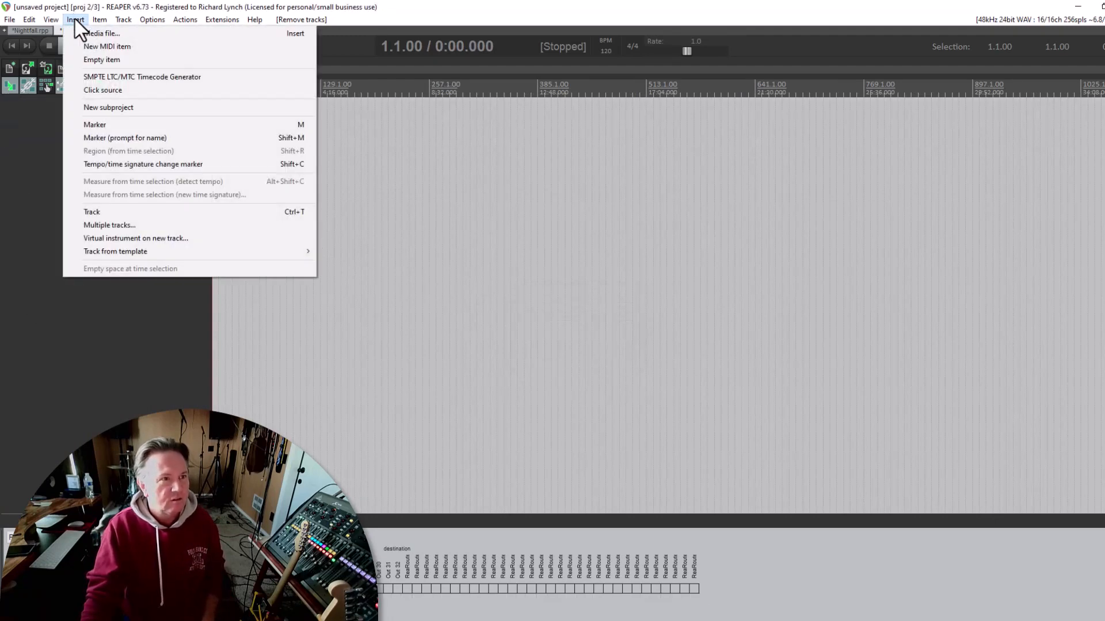
click(95, 33)
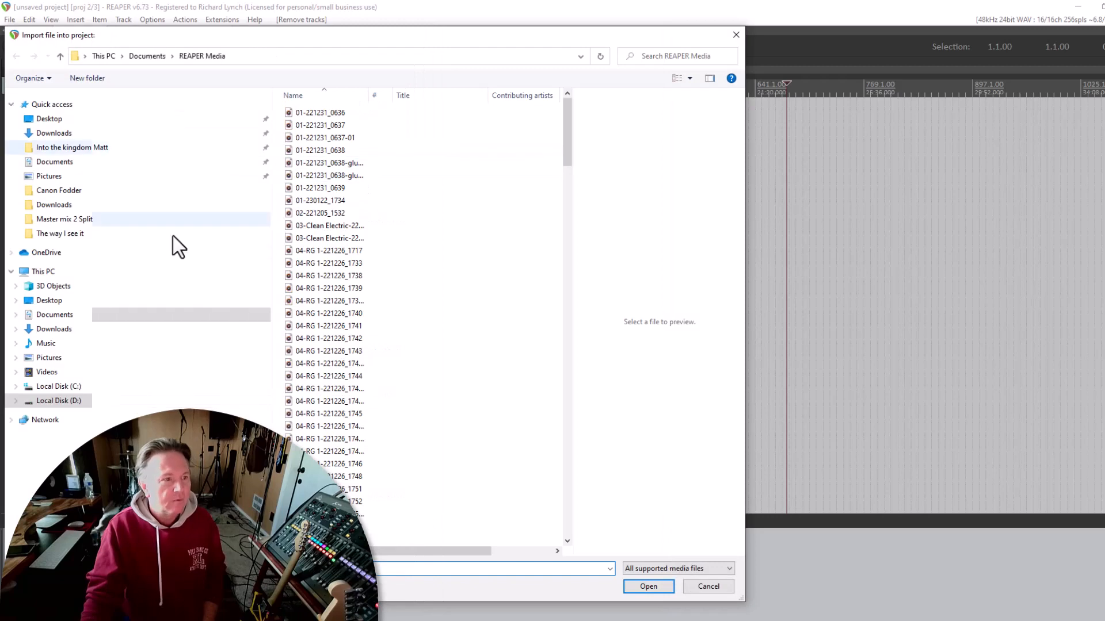
click(292, 111)
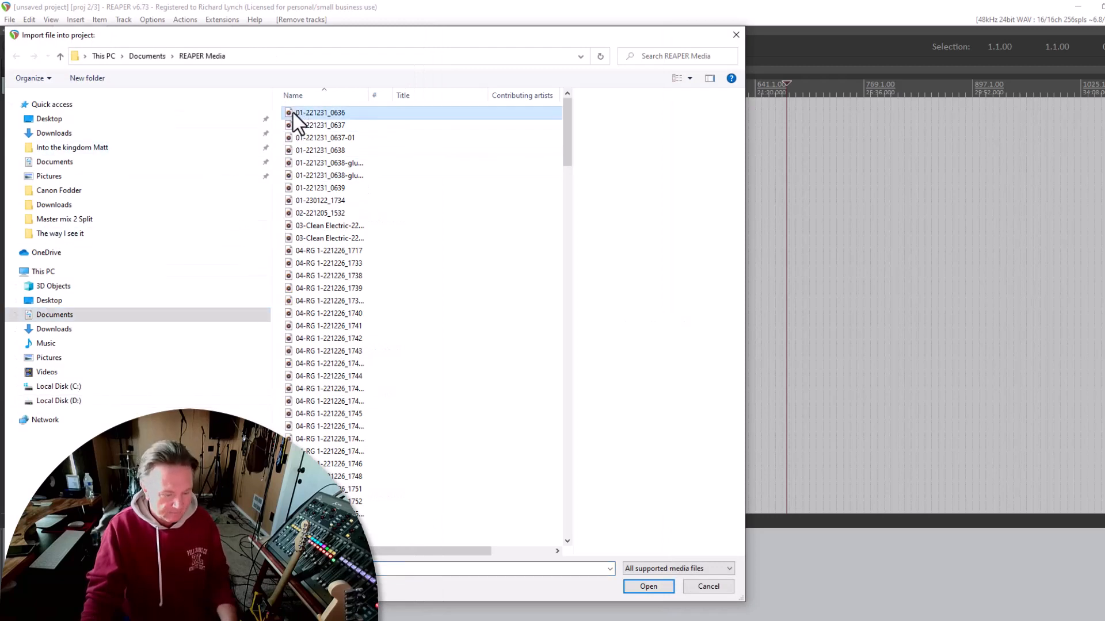
shift+click(289, 351)
click(647, 586)
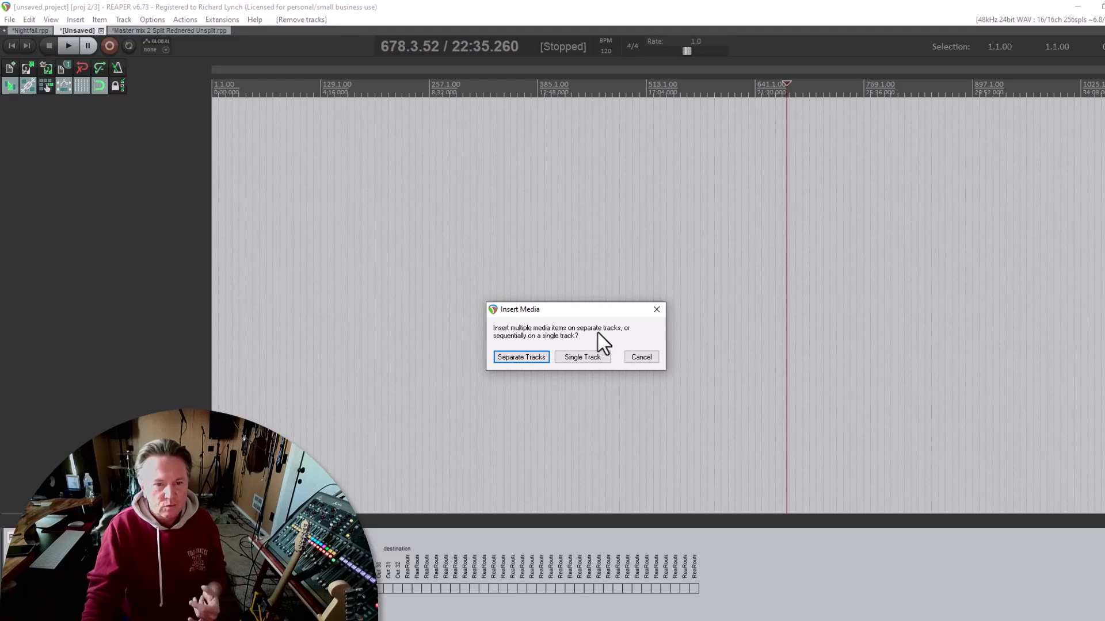
click(530, 357)
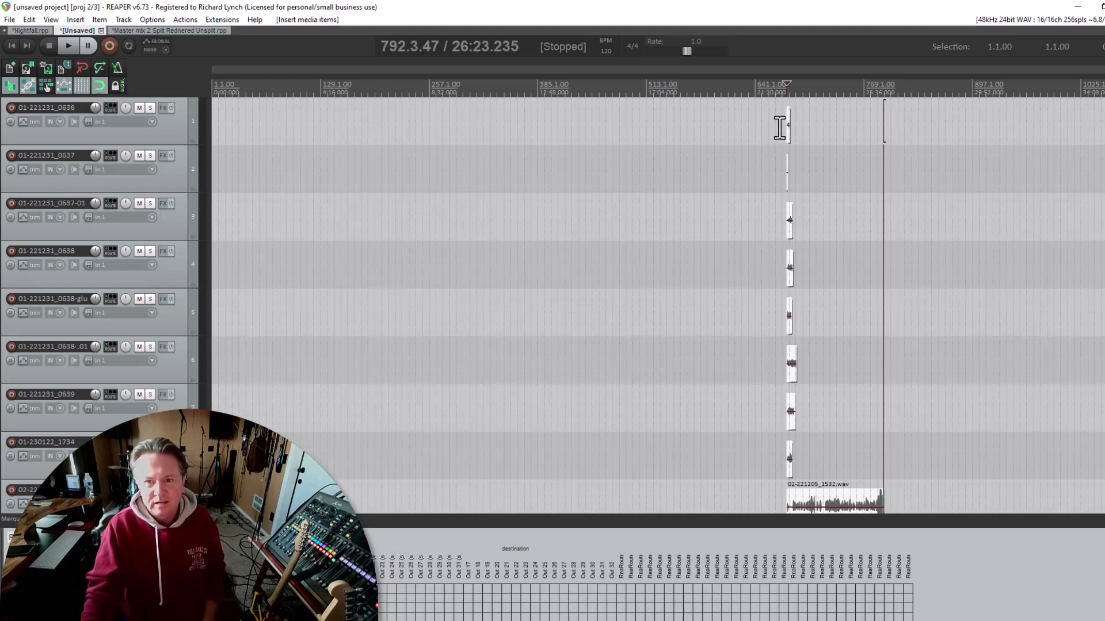
Select all imported media items and move them together to the start of the project timeline
drag(779, 128, 983, 498)
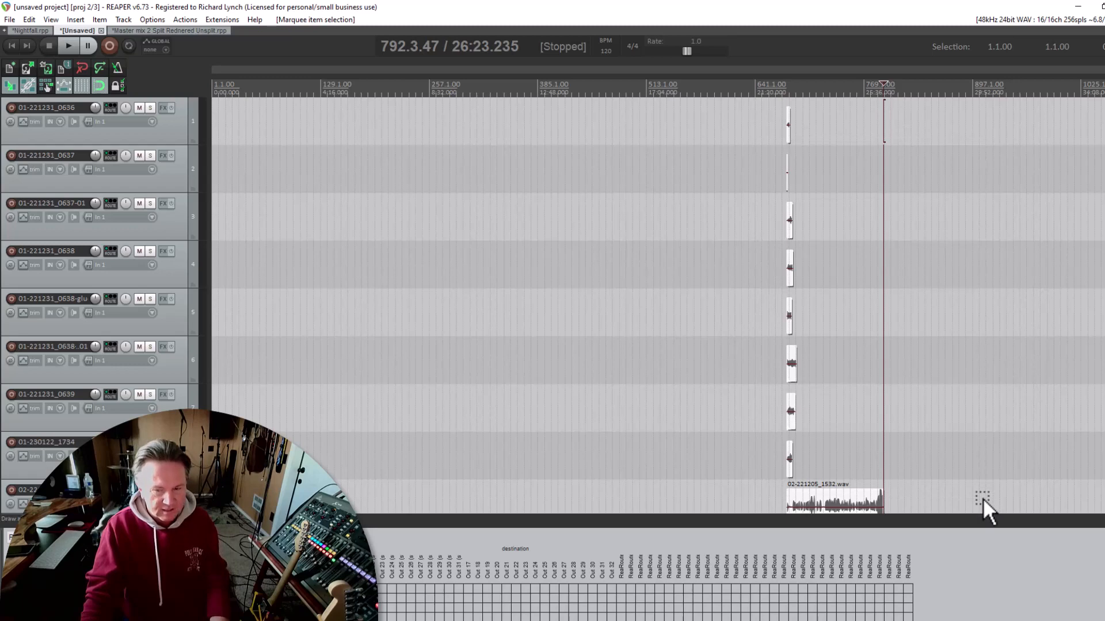
key(ctrl+a)
drag(819, 499, 244, 500)
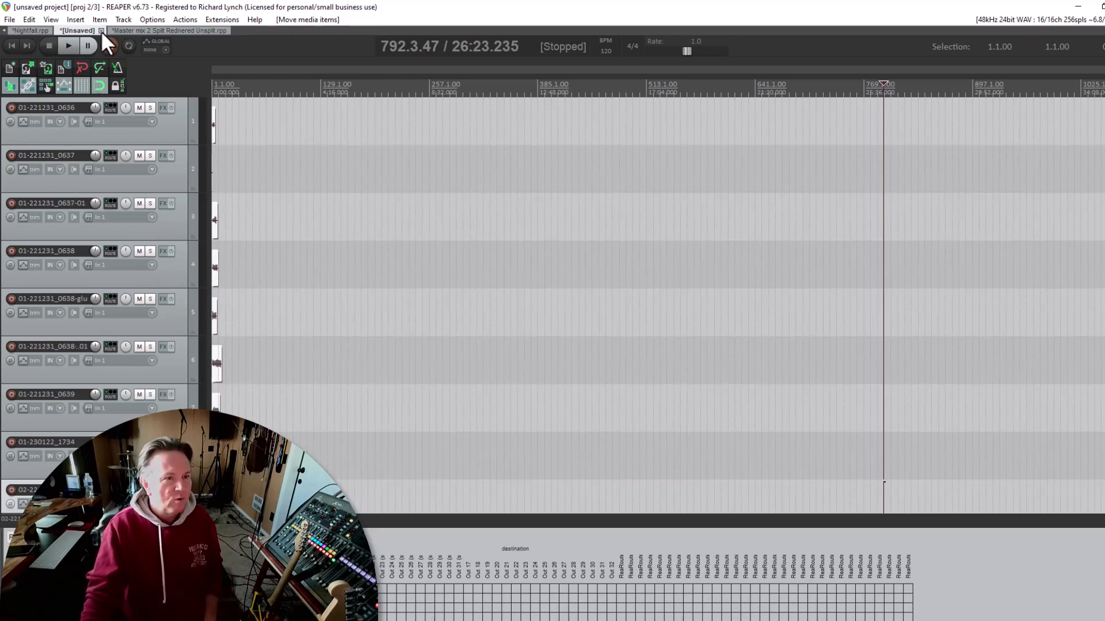
Switch to the Nightfall project and briefly play it from the start to check the click
click(32, 29)
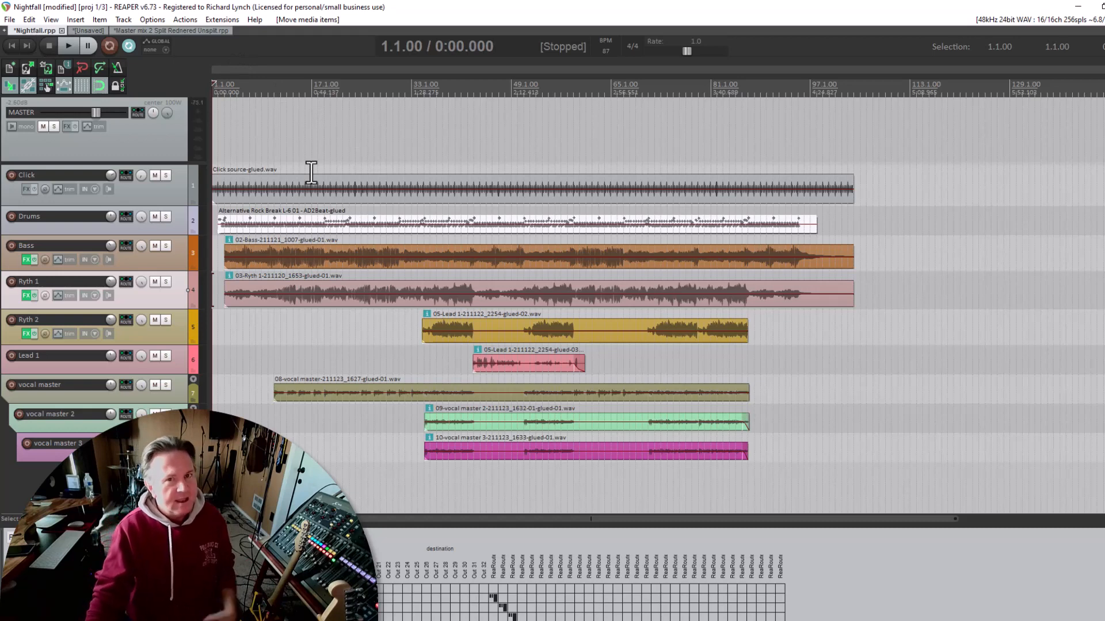
click(70, 45)
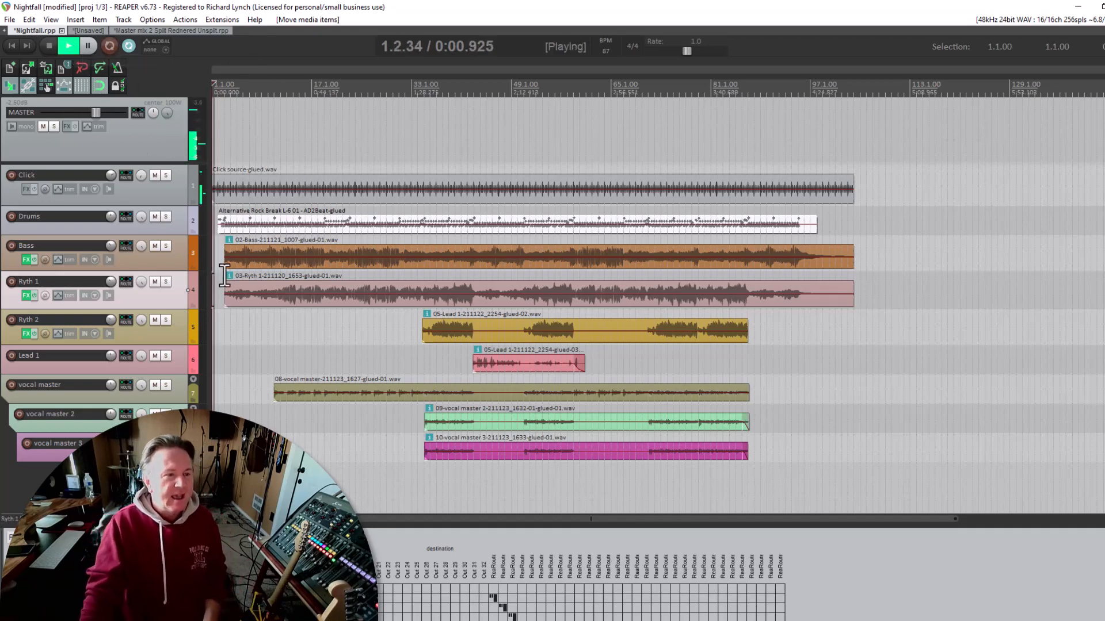
key(space)
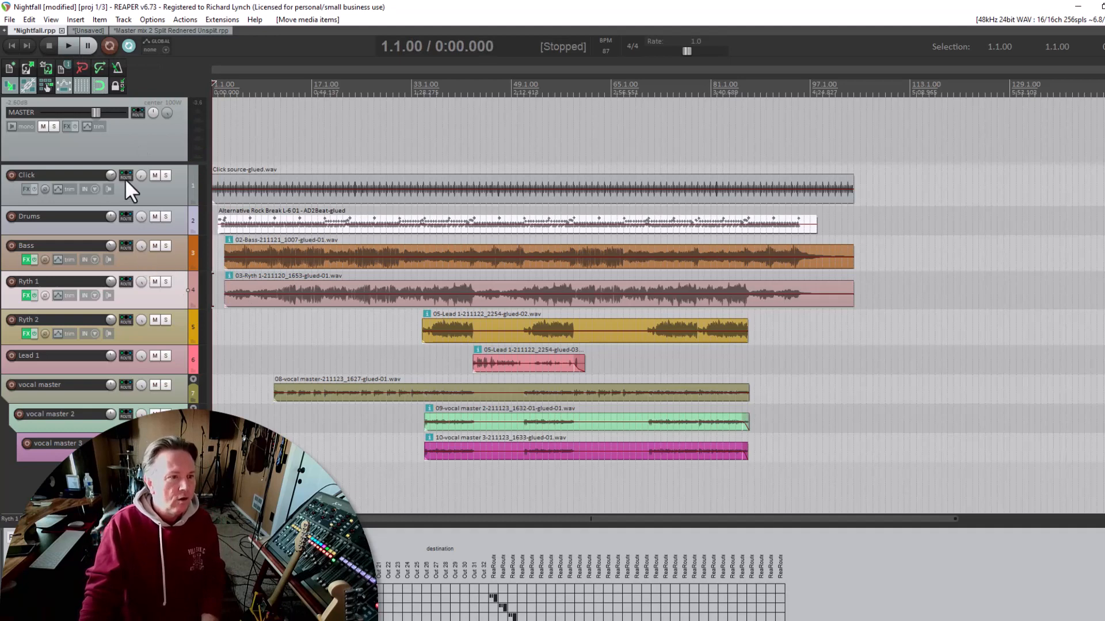
Raise the Click track's volume slightly and play the song's opening again to check the level
drag(110, 176, 110, 167)
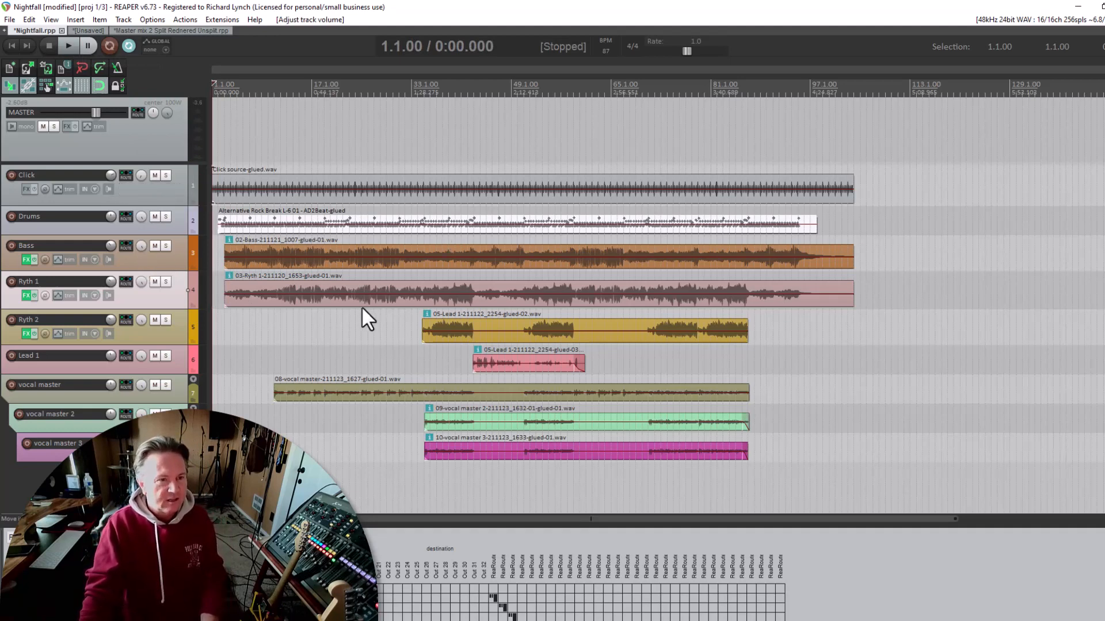
key(space)
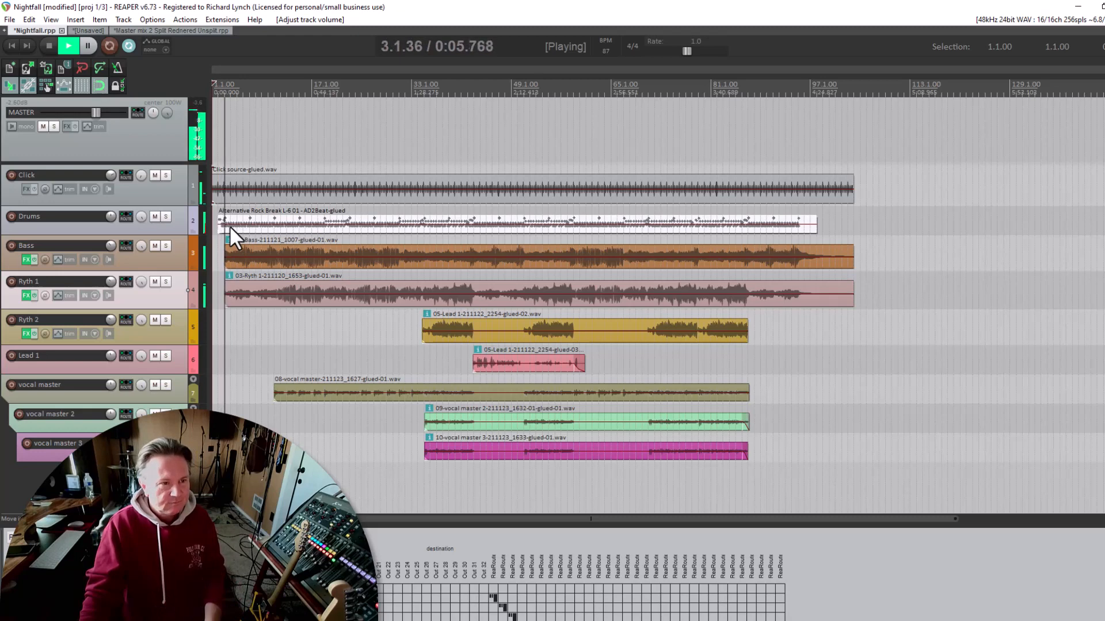
key(space)
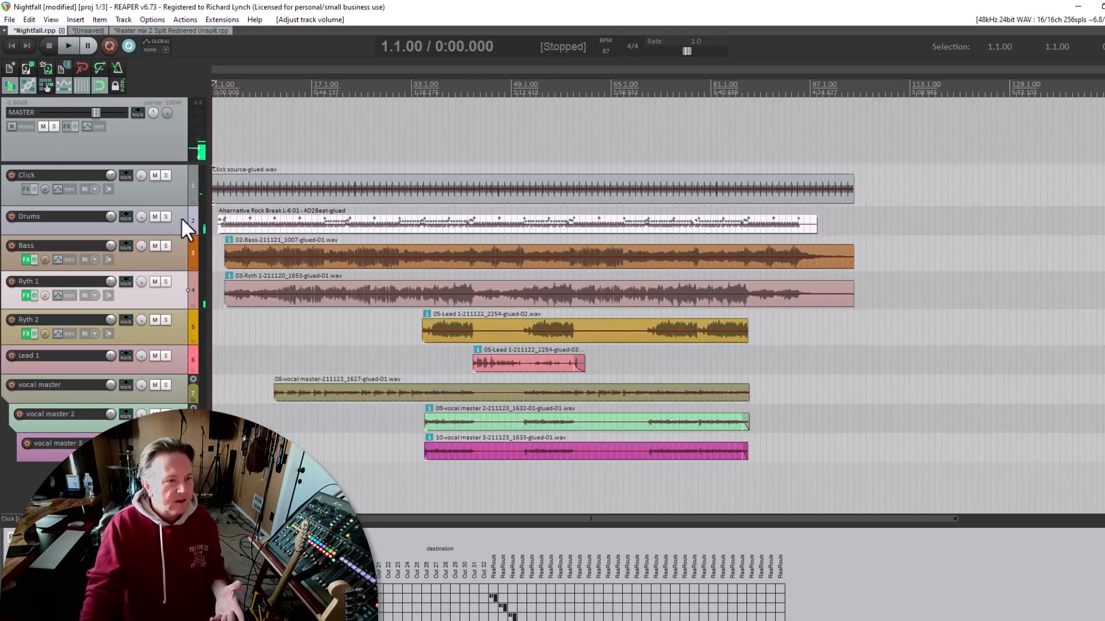
Pan the Click track 100% left and all tracks from Drums through vocal master 3 100% right
click(153, 192)
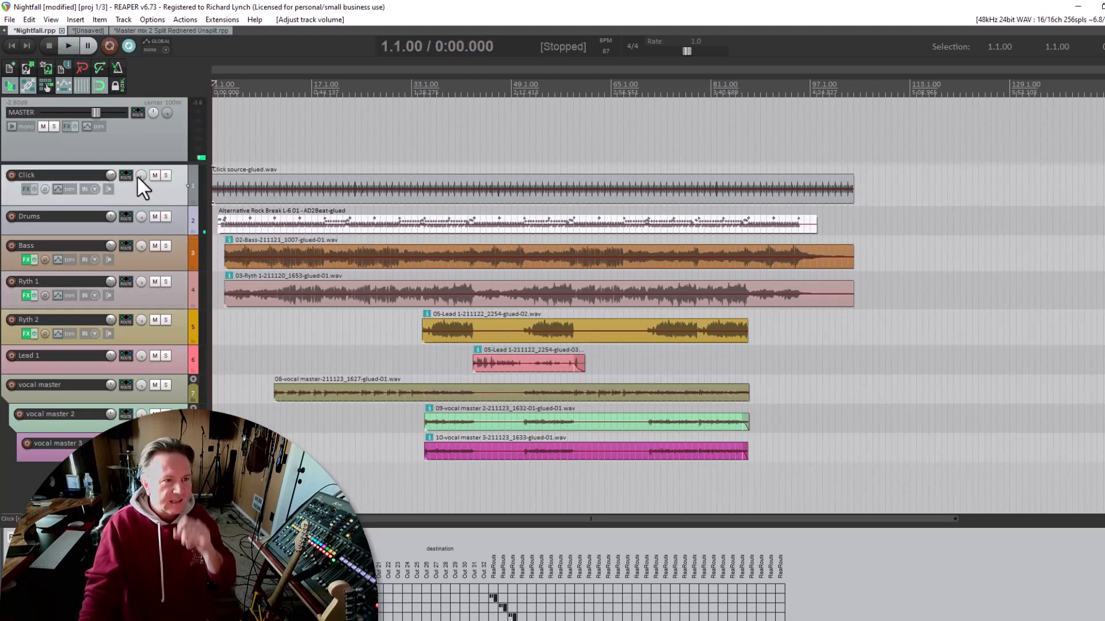
mouse_move(140, 176)
mouse_down()
mouse_move(139, 195)
mouse_move(140, 172)
mouse_up()
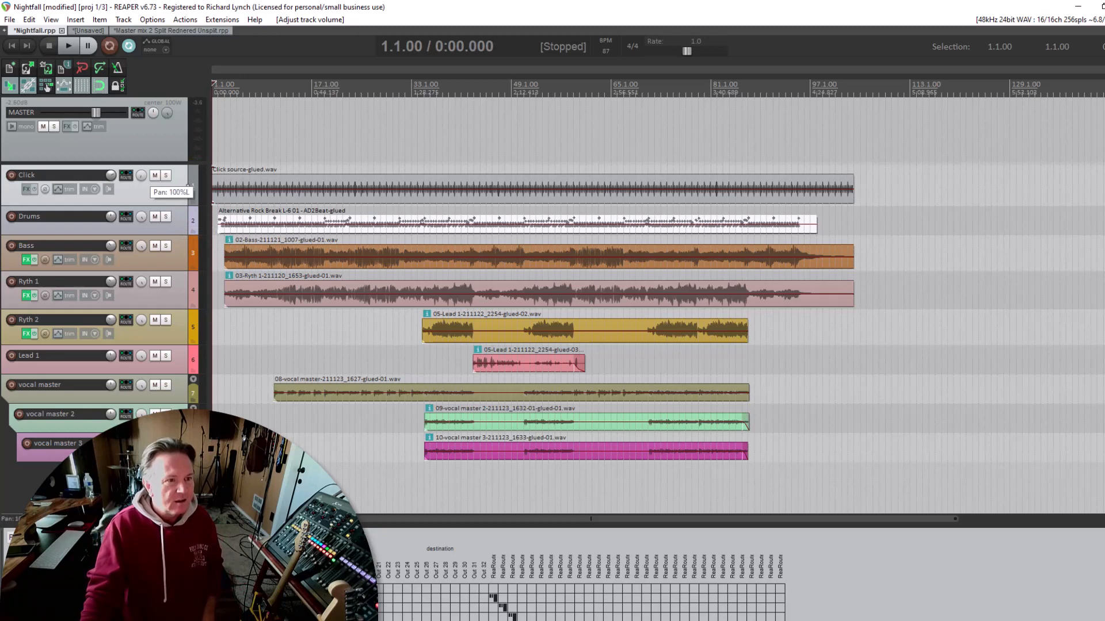
click(144, 450)
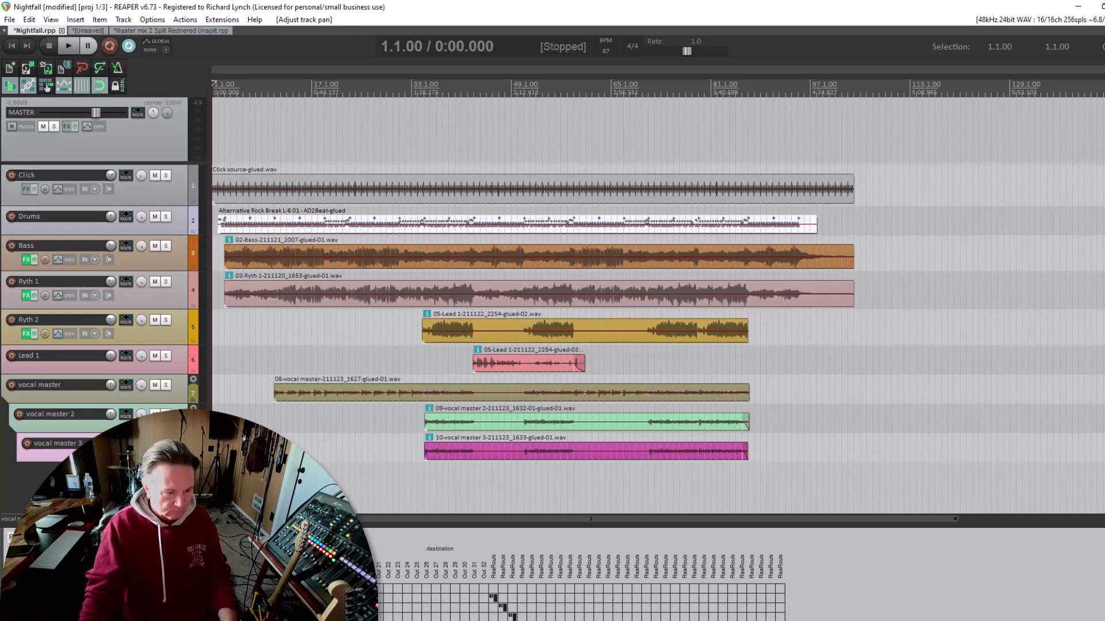
click(143, 216)
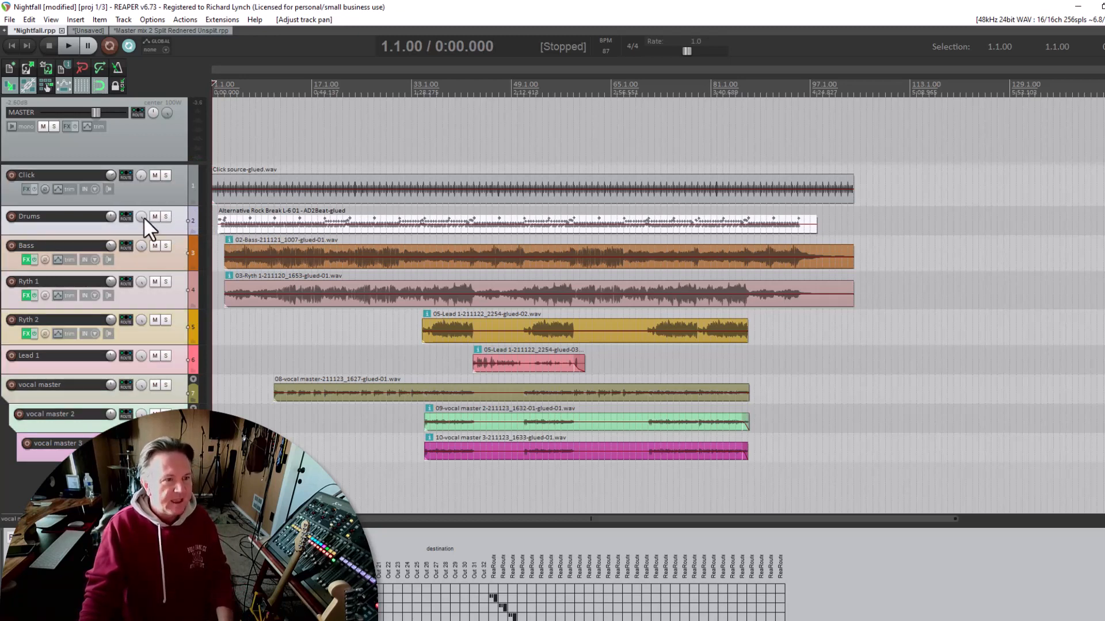
drag(143, 216, 143, 190)
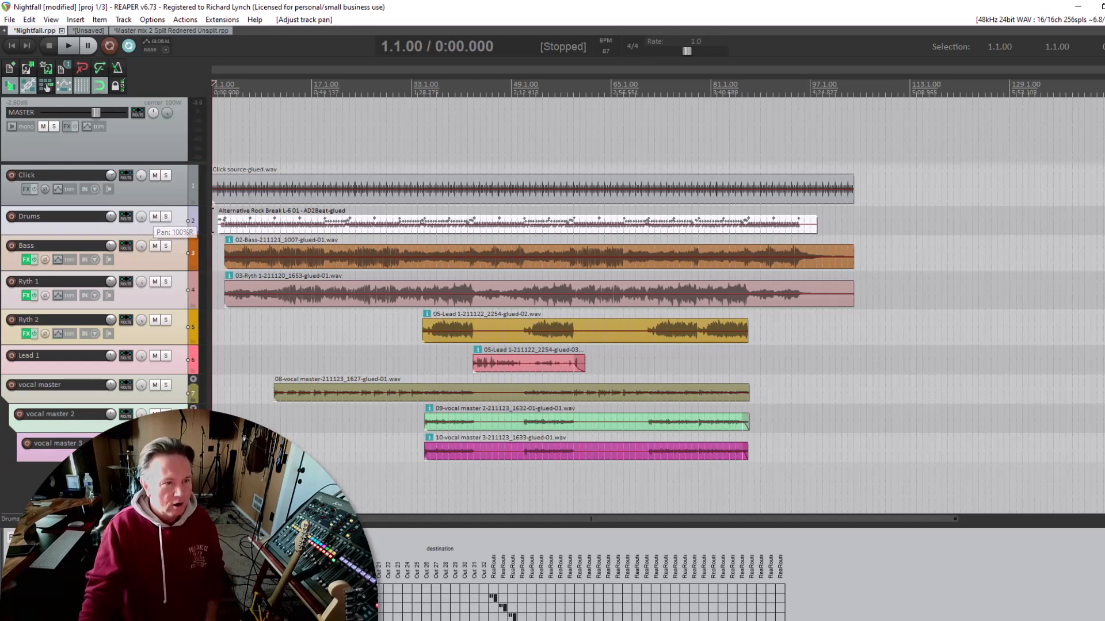
click(165, 187)
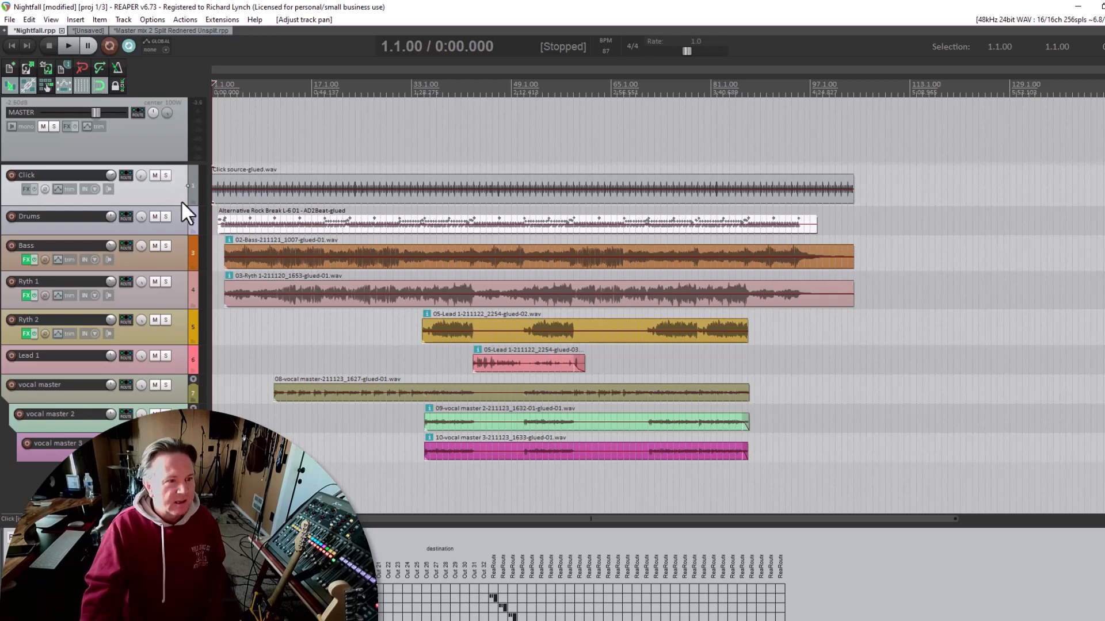
Mute the Drums, Bass and vocal master tracks
click(155, 216)
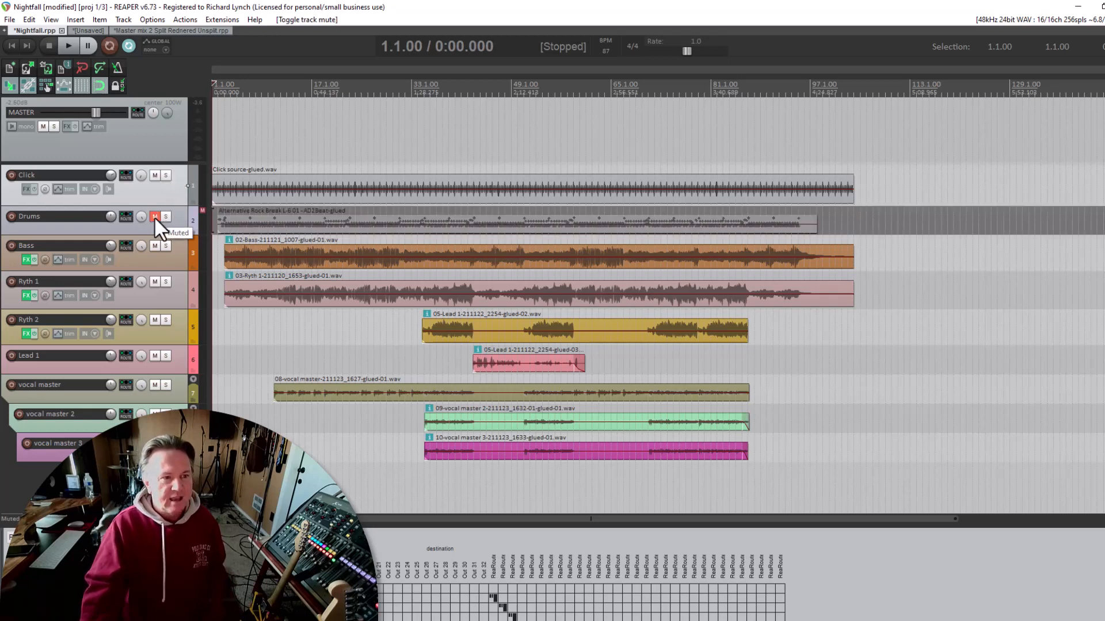
click(154, 245)
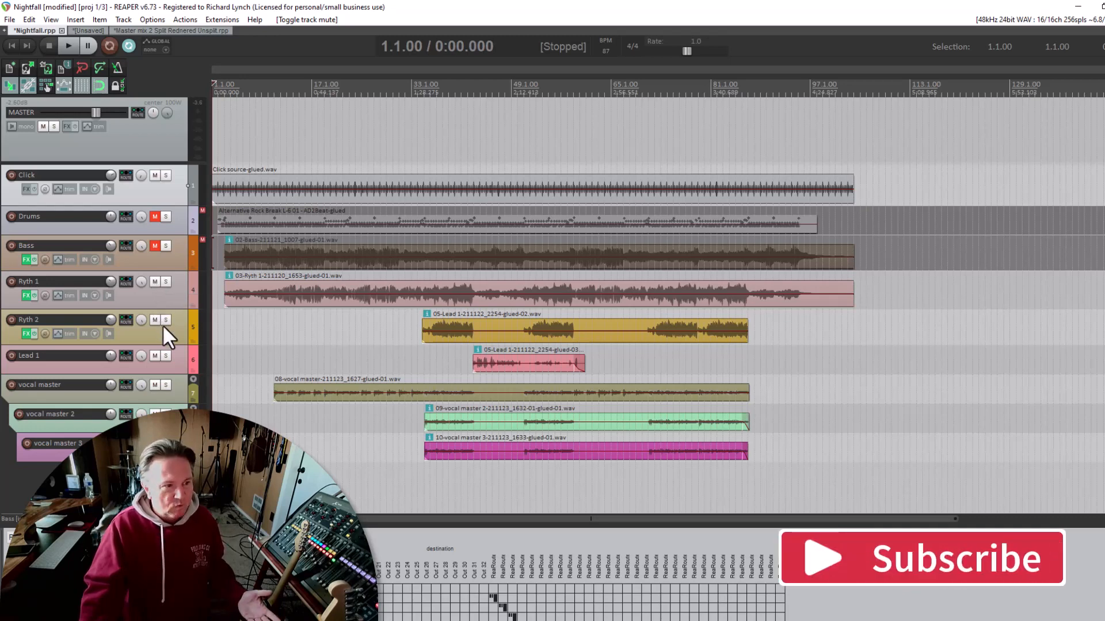
click(154, 386)
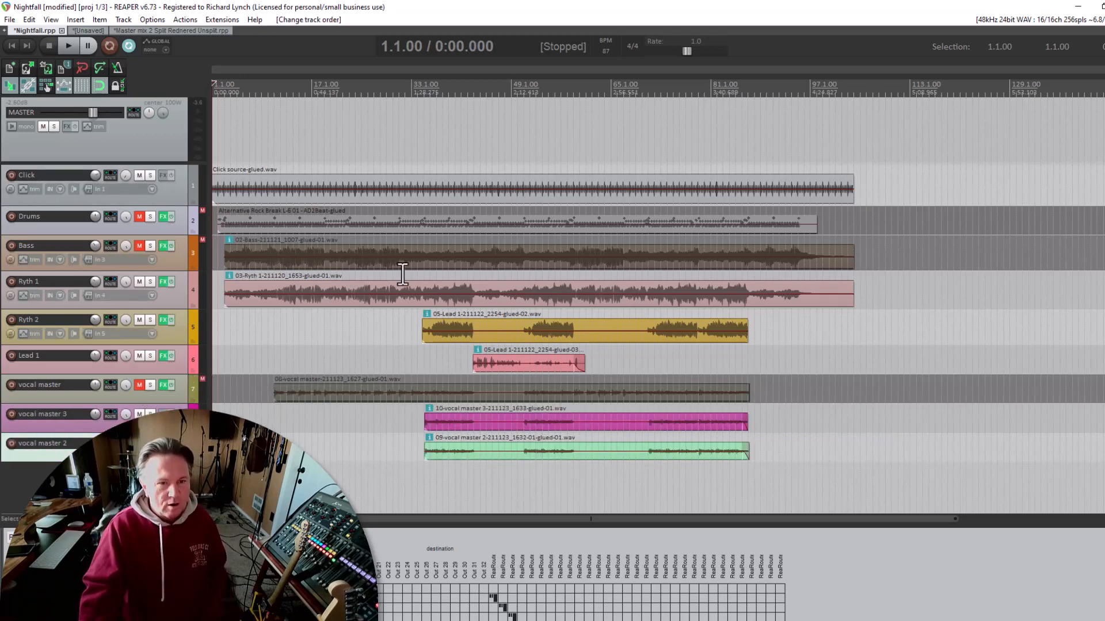
Play the mix with the muted parts from bar 34, stop it and return to the project start
click(418, 96)
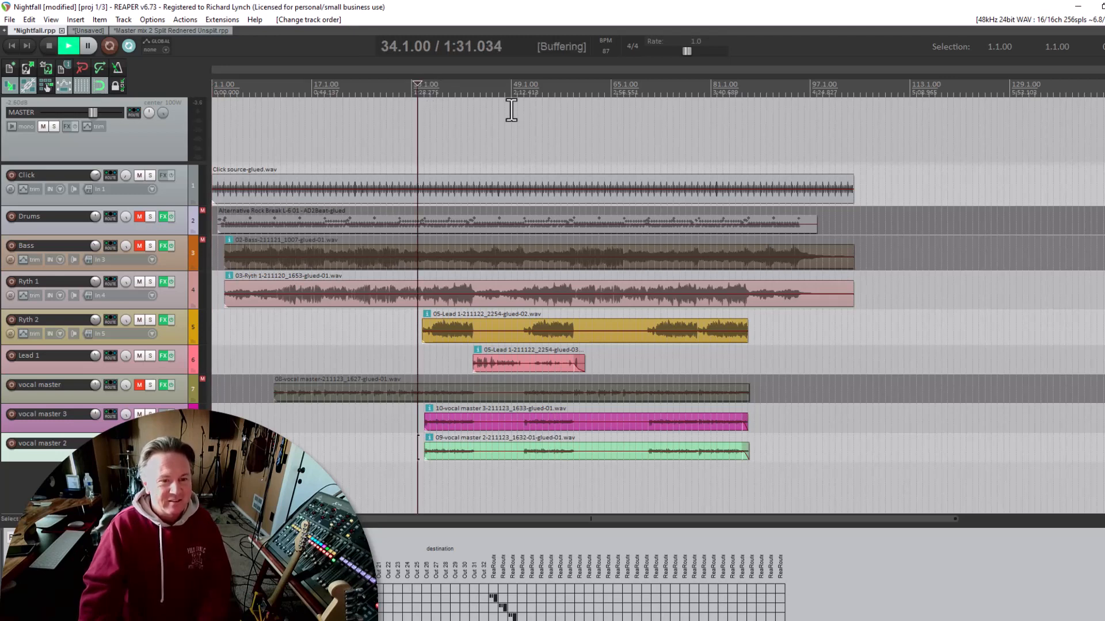
key(space)
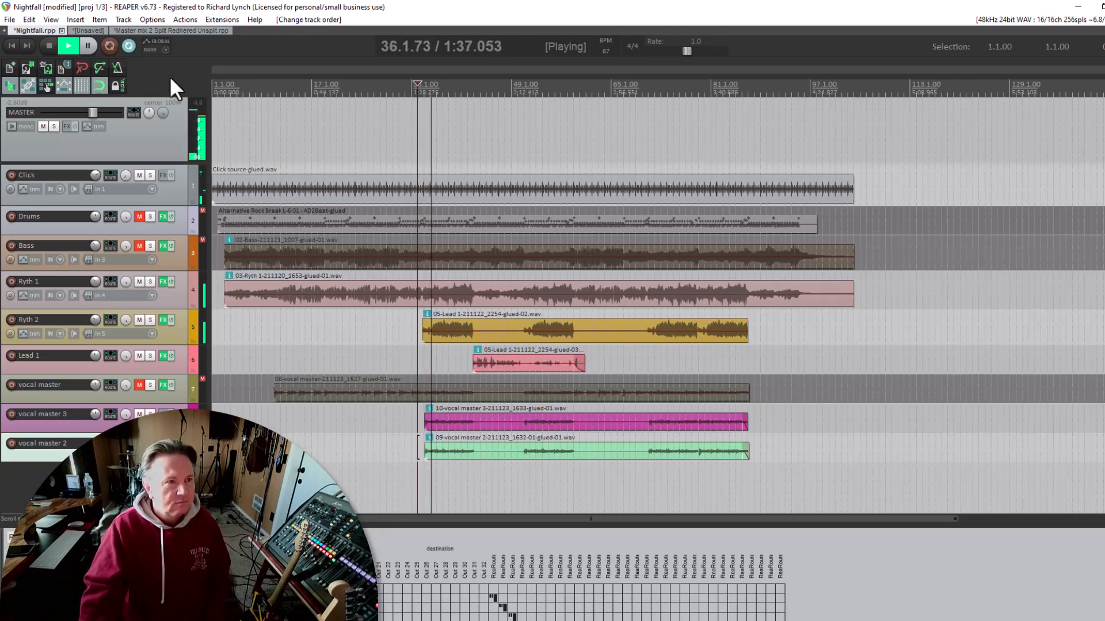
click(50, 46)
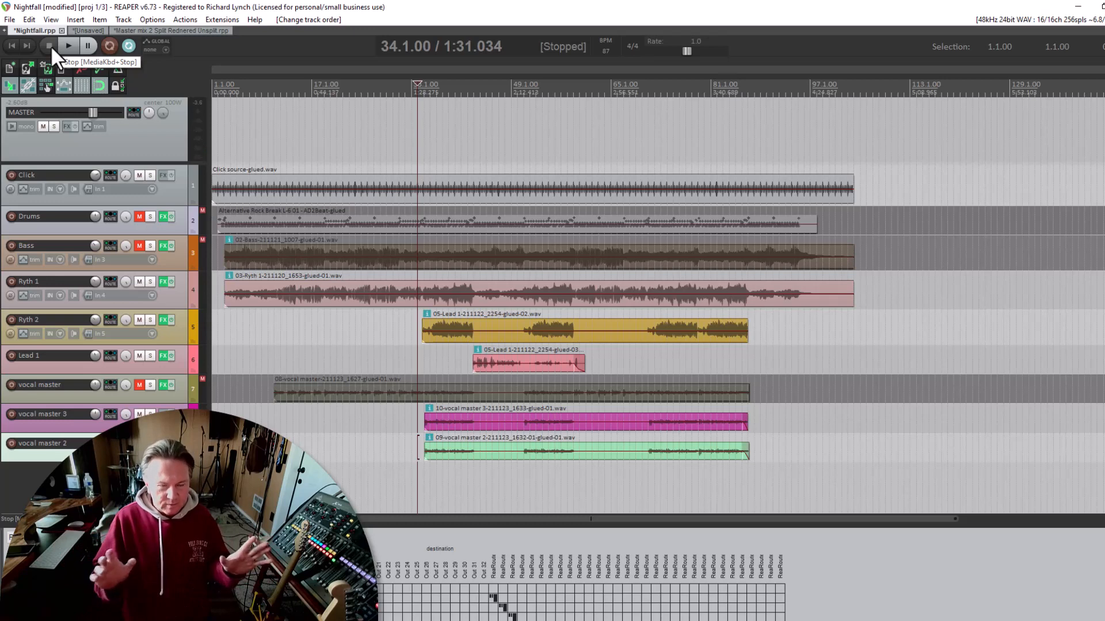
click(414, 84)
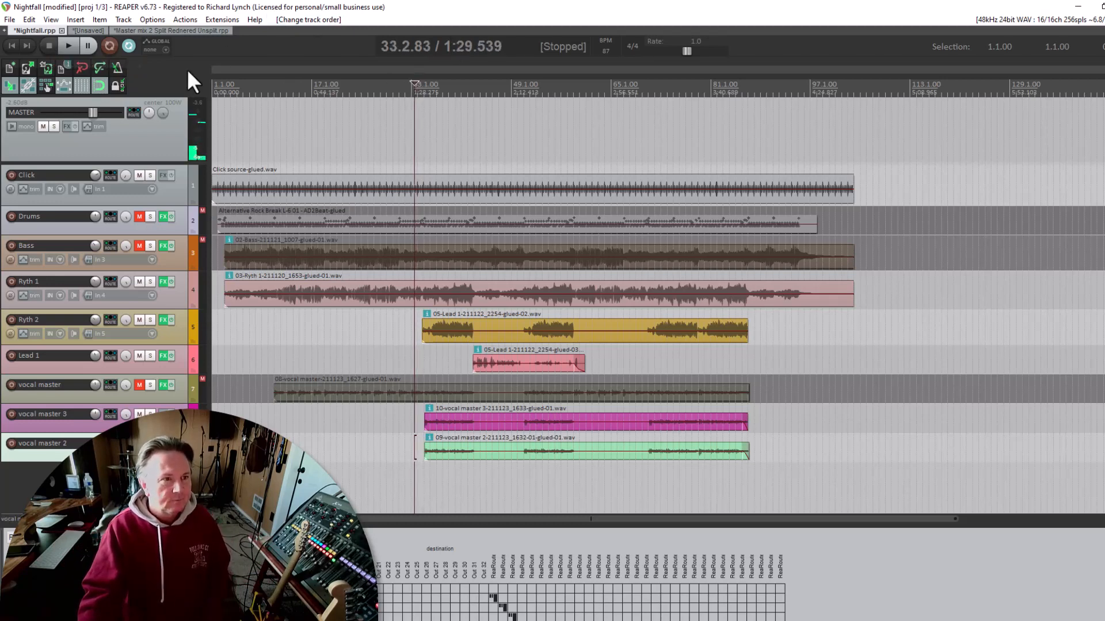
click(12, 46)
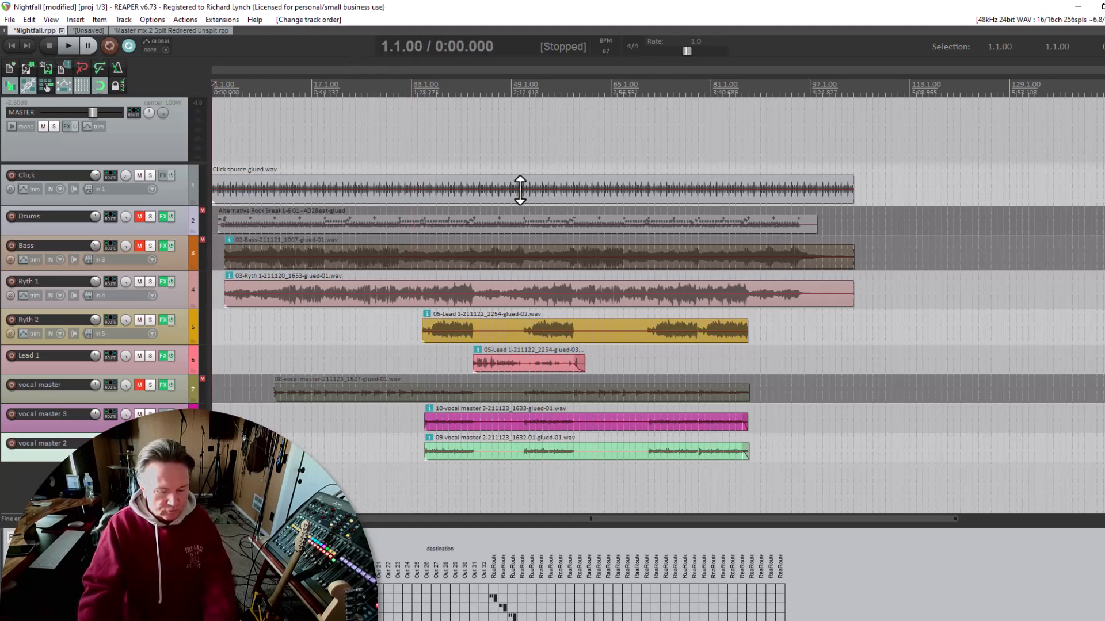
Open the render settings for the Nightfall Click MP3 and set the output directory to the Desktop
key(ctrl+alt+r)
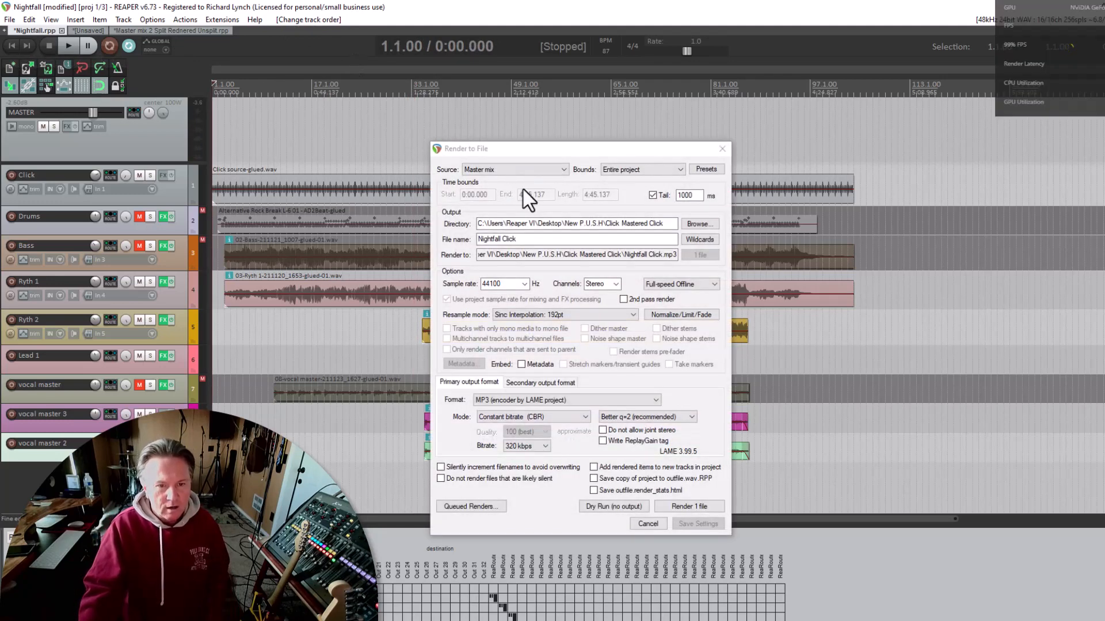
click(540, 238)
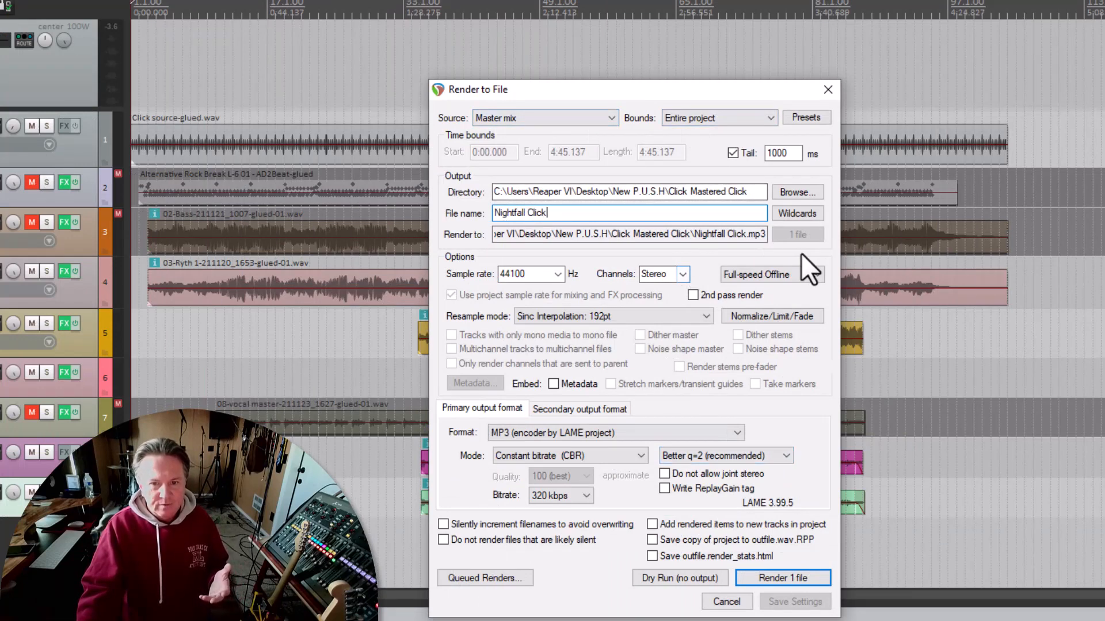
click(759, 234)
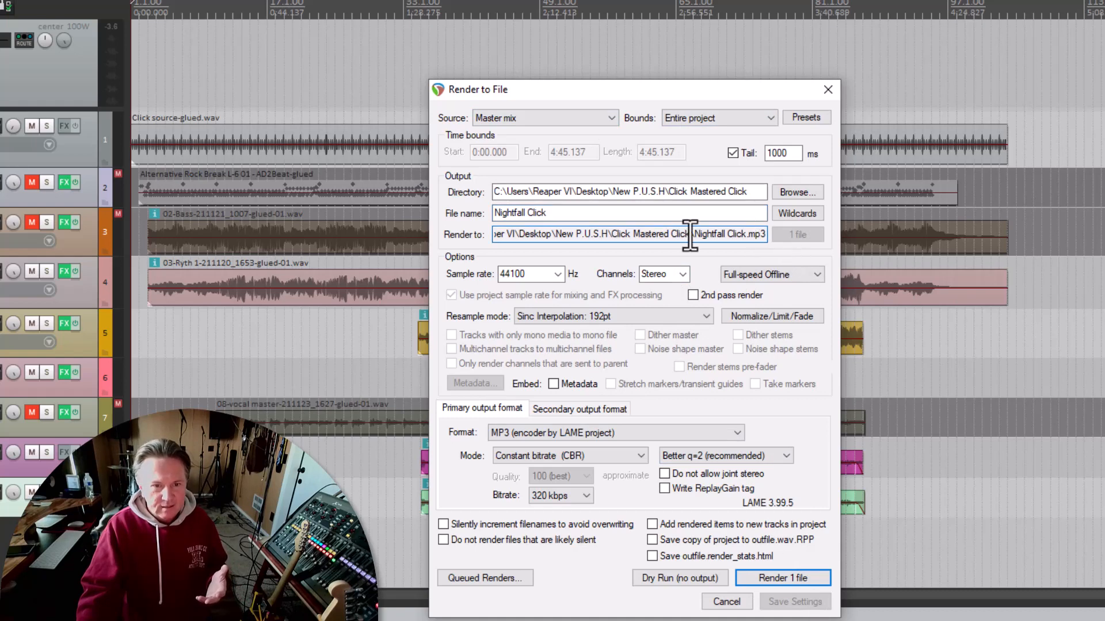
click(791, 192)
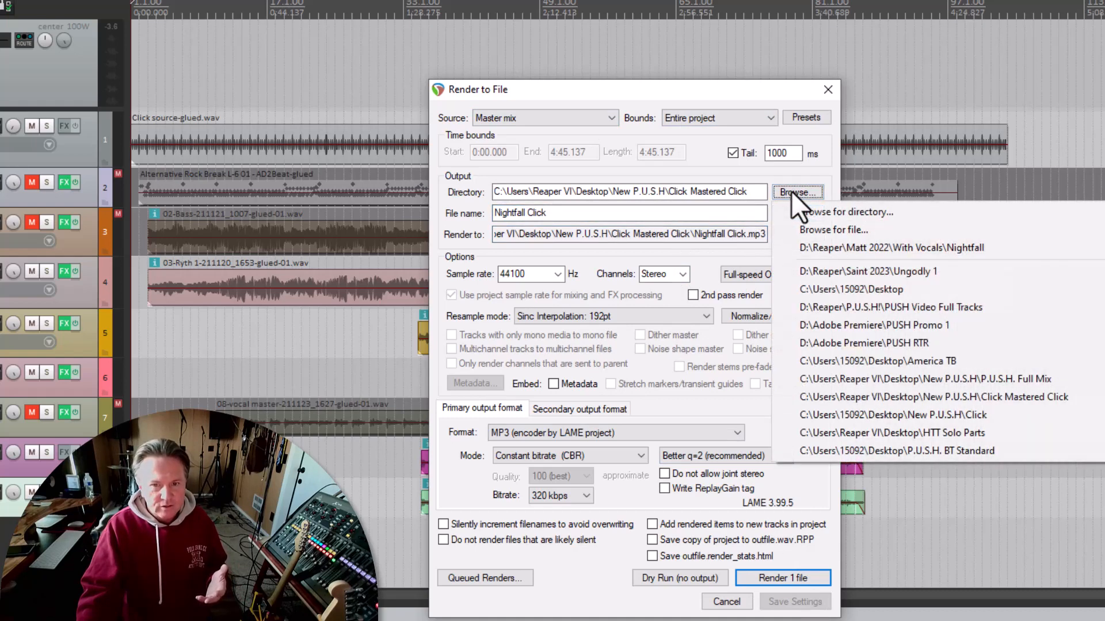
click(838, 211)
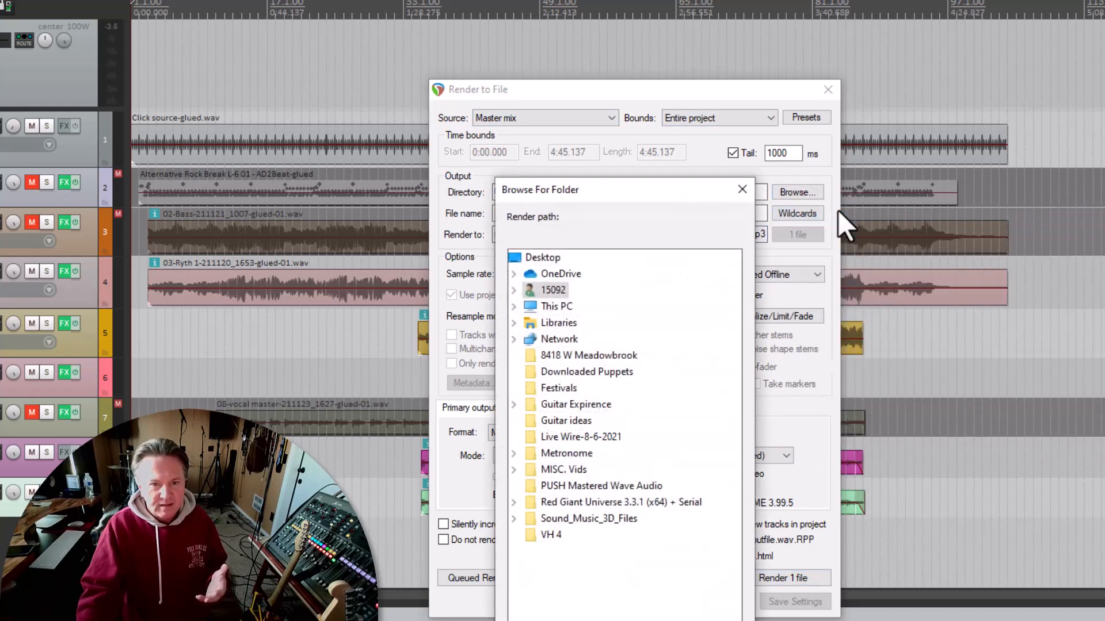
click(544, 260)
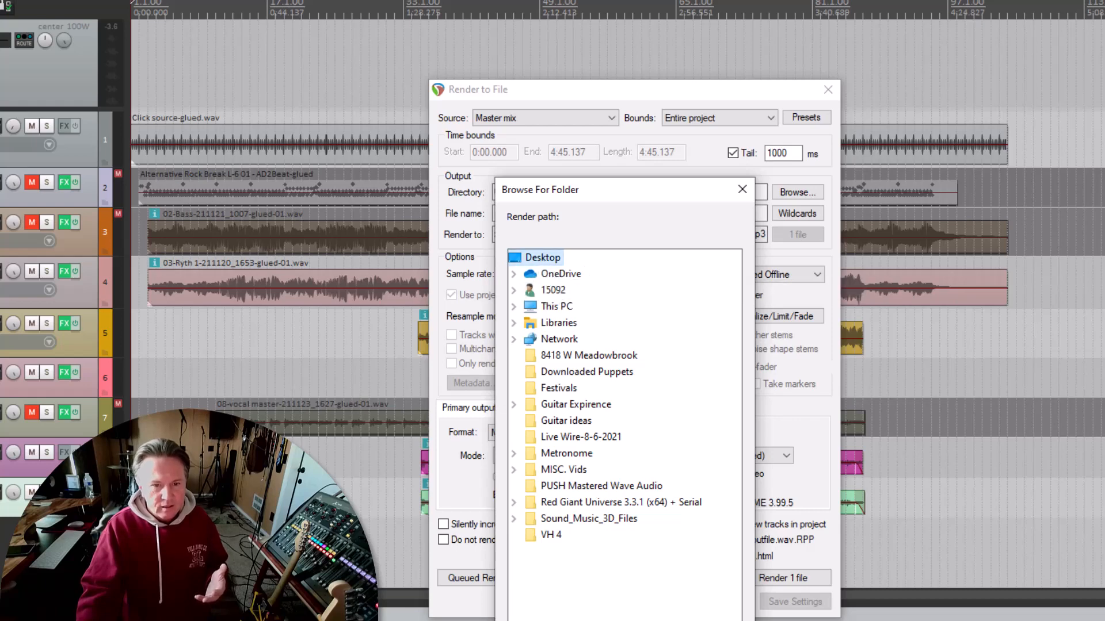
key(Return)
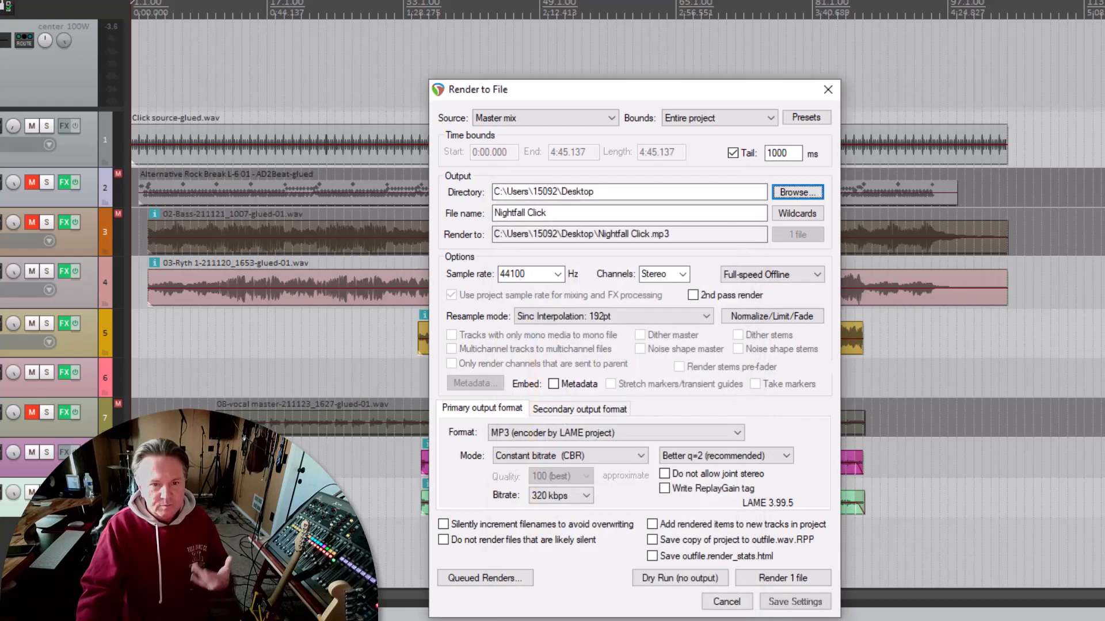
Start rendering the master mix to Nightfall Click.mp3, cancel it partway and close the render settings
click(789, 579)
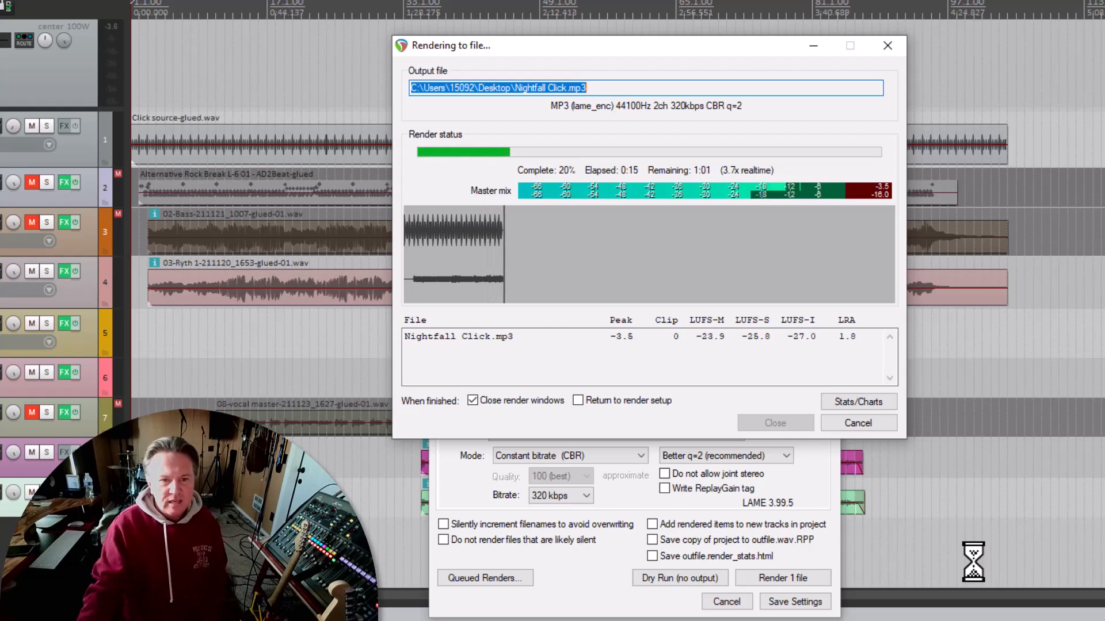
click(860, 423)
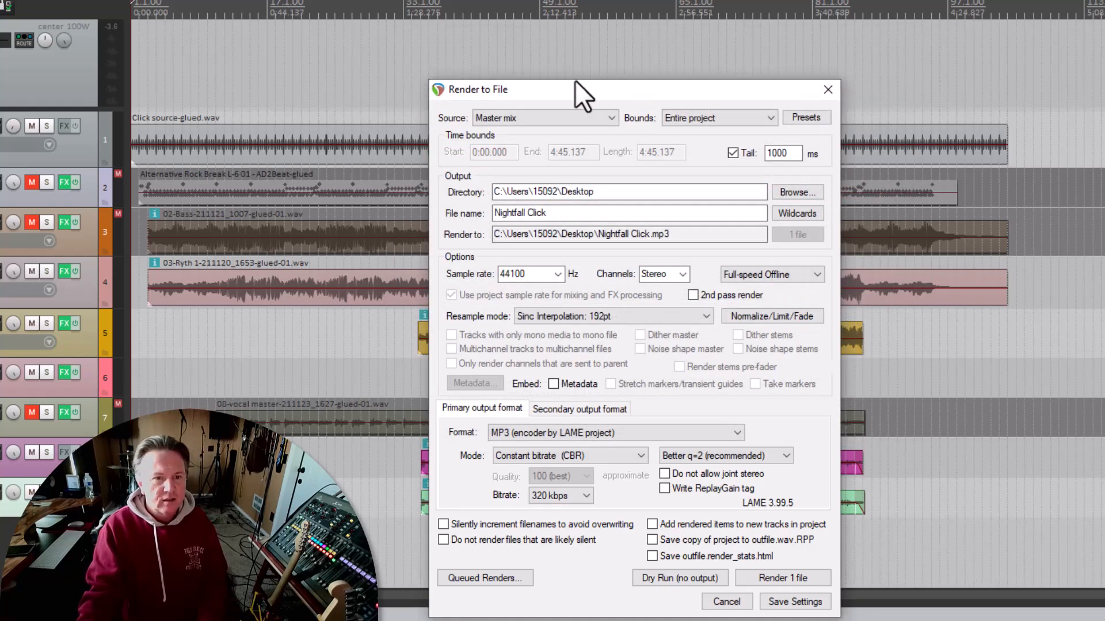
click(827, 88)
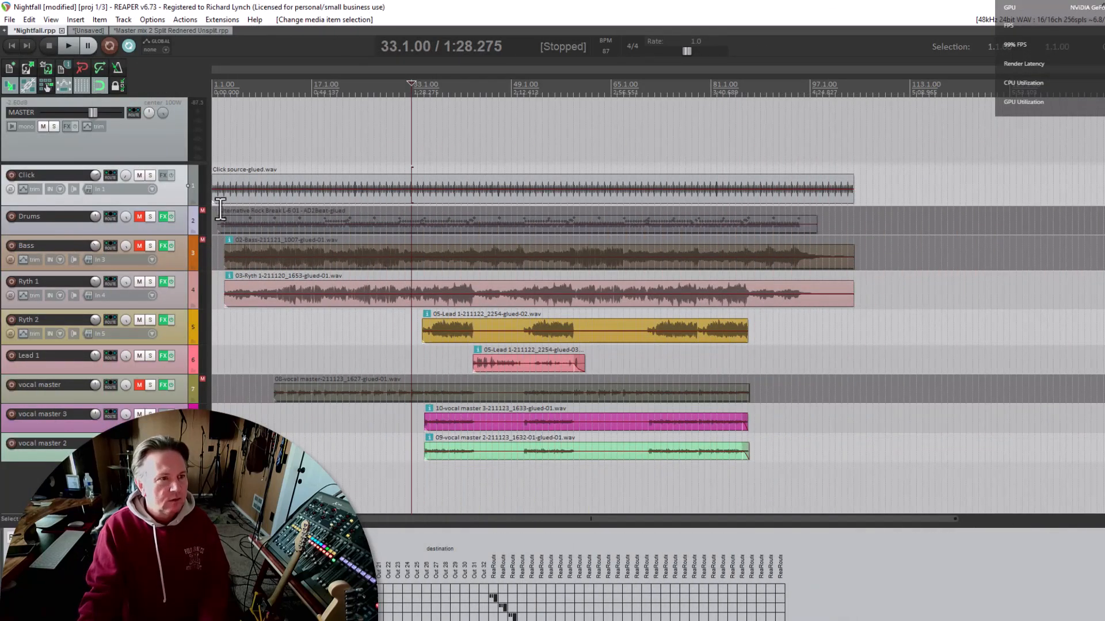
Play the click and remaining parts from bar 33 several times, restarting from the same point, and pause playback
key(space)
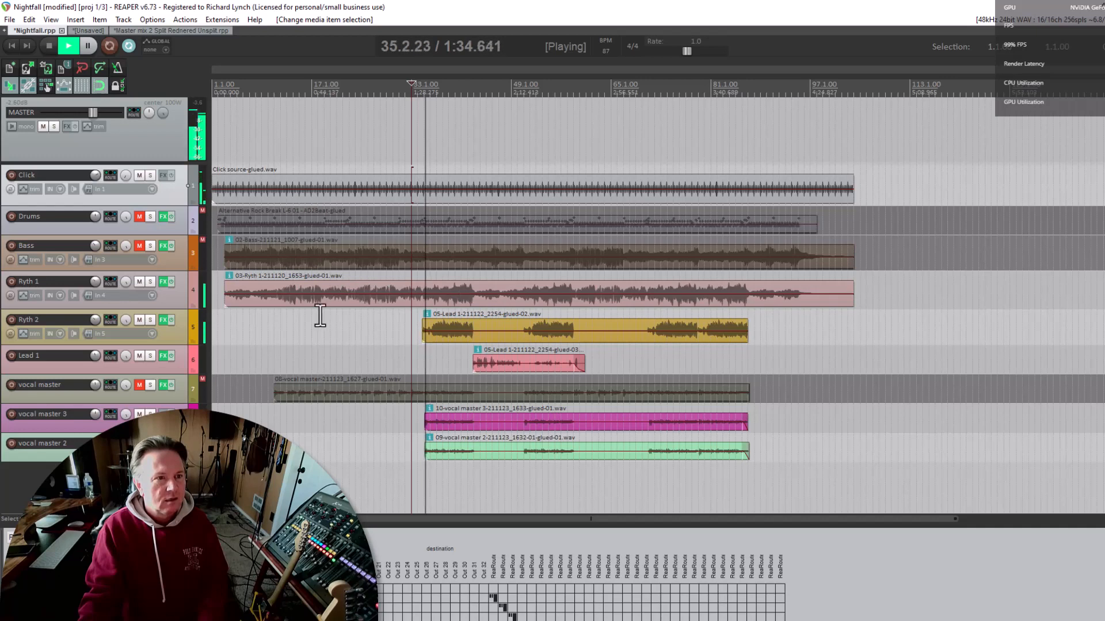
key(space)
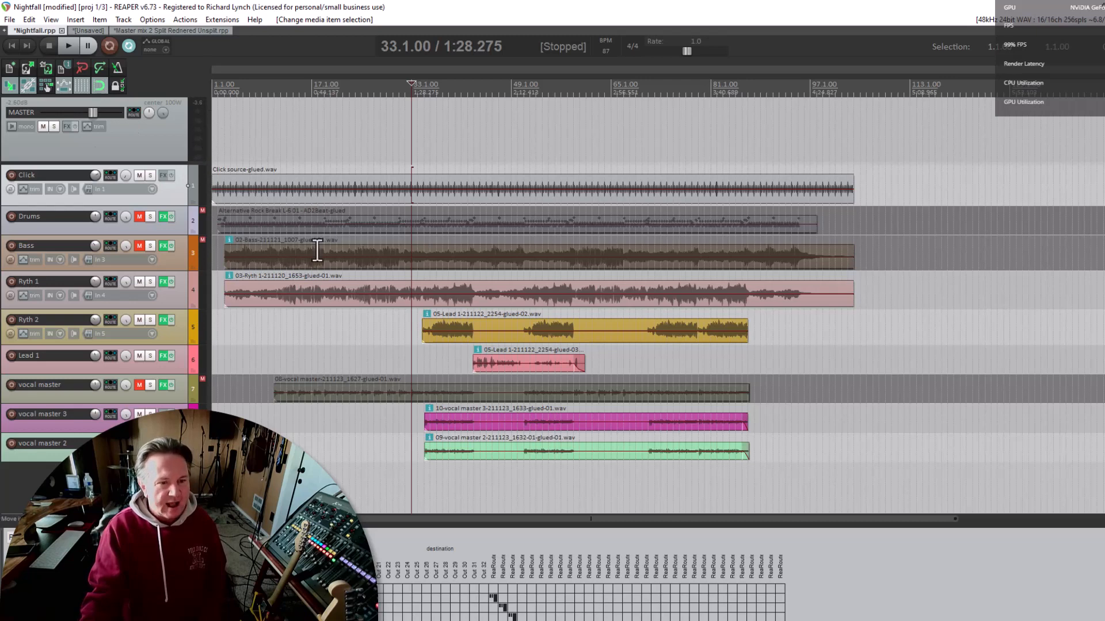
click(68, 45)
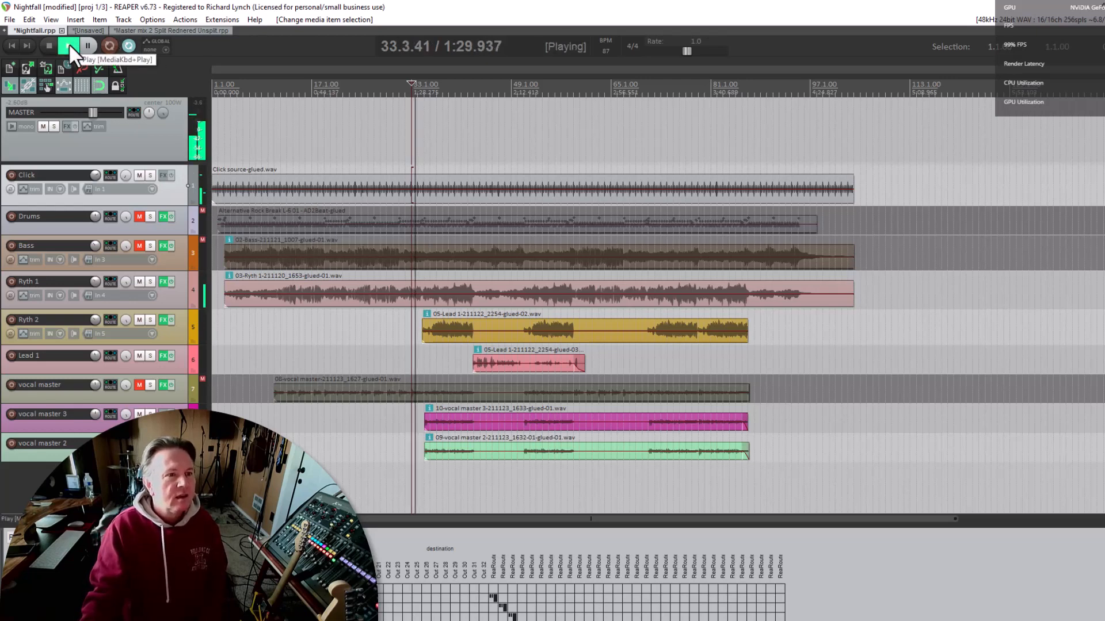
click(68, 43)
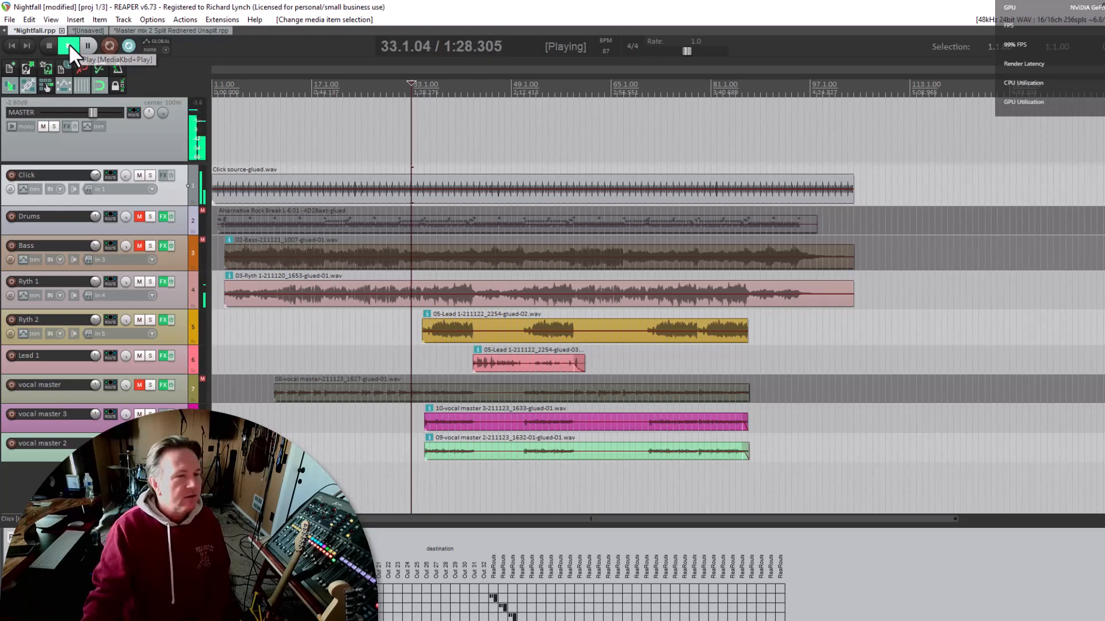
click(67, 43)
click(86, 46)
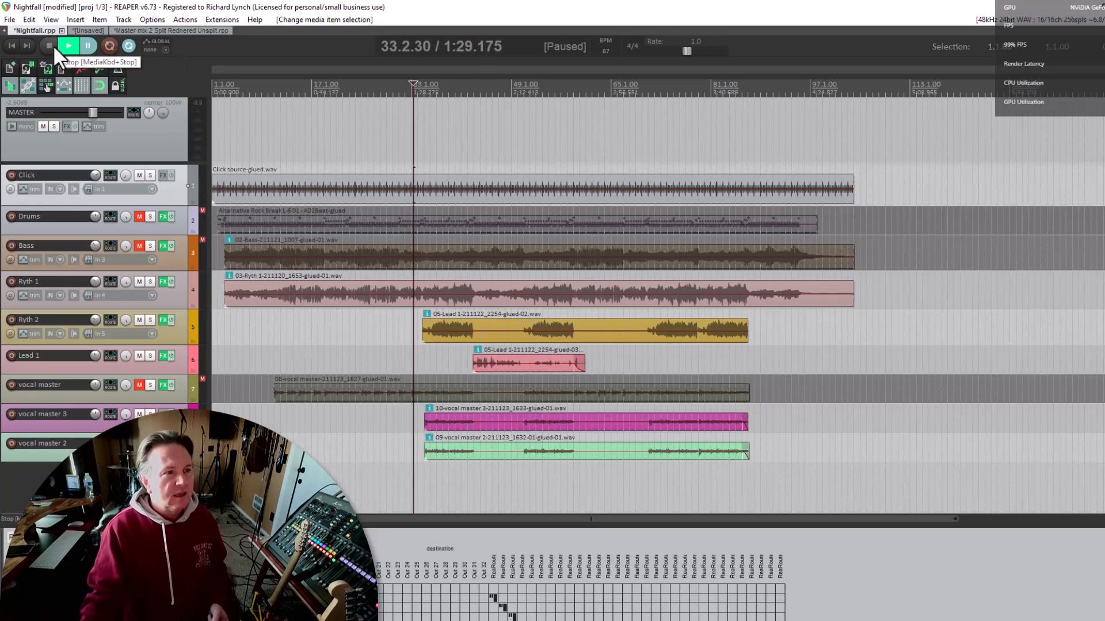
Play the mix once more from bar 33 and pause it at bar 34
click(69, 46)
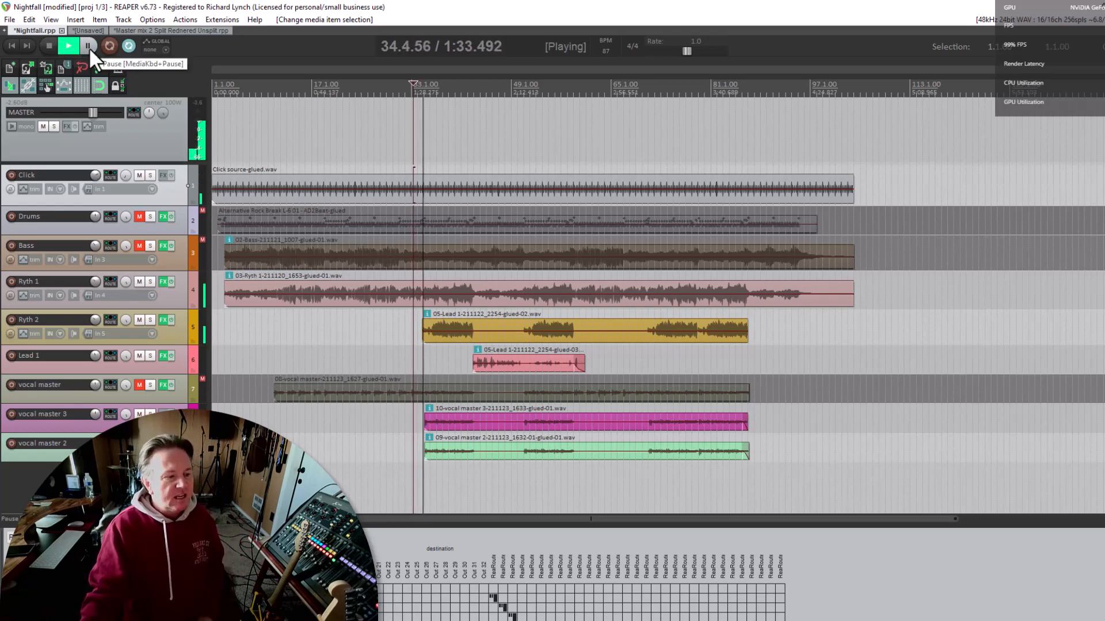
click(89, 47)
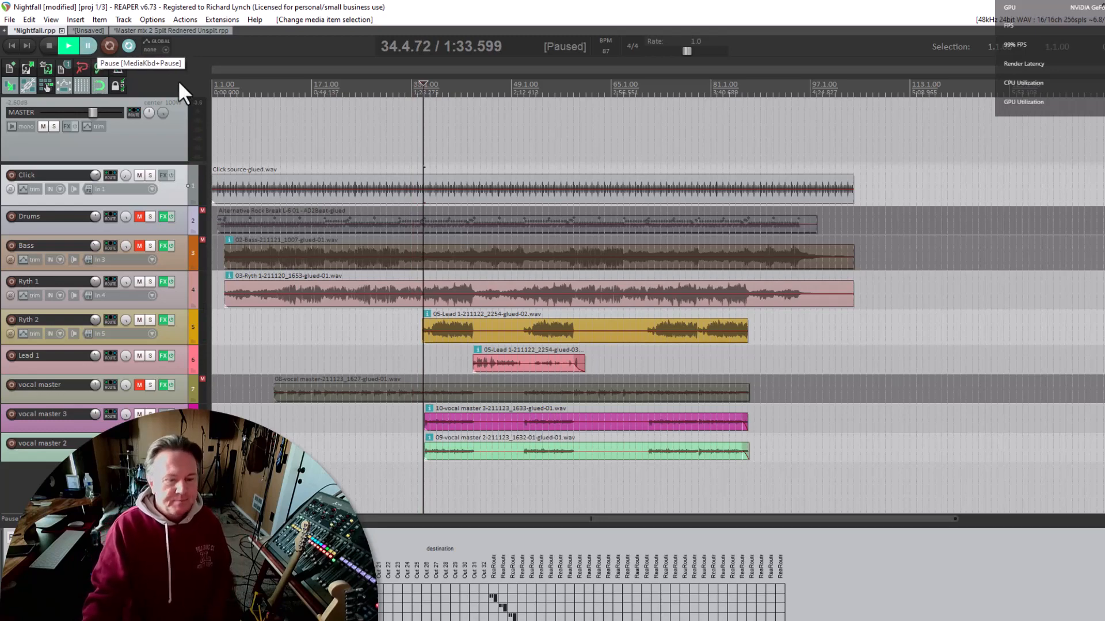
Render the master mix to the Desktop as Nightfall Click.mp3, overwriting the existing file
key(ctrl+alt+r)
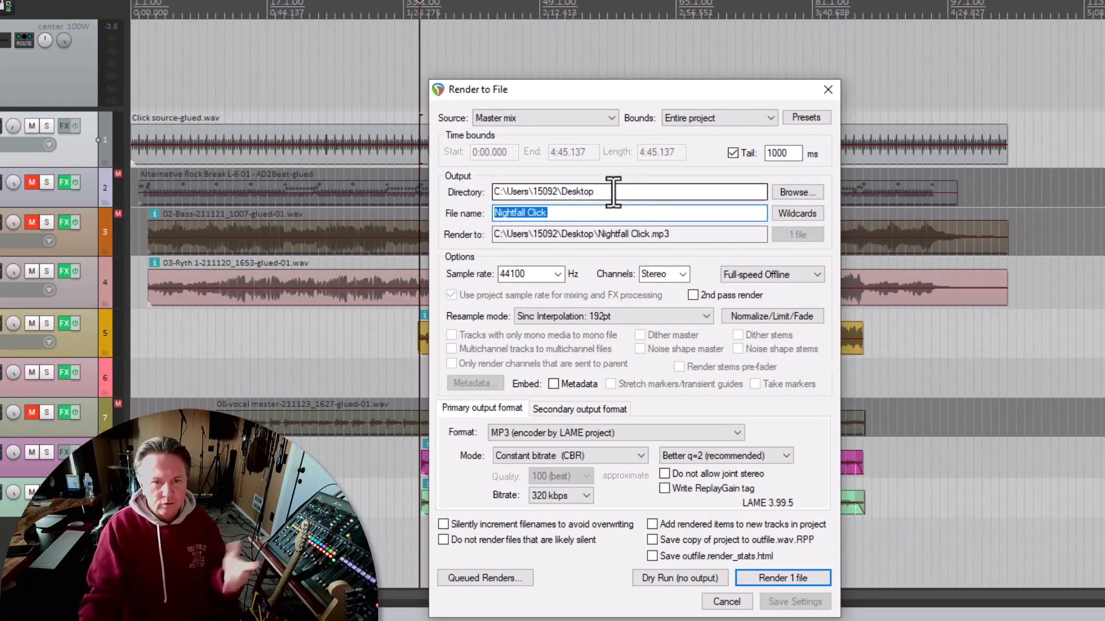
drag(604, 192, 503, 196)
click(655, 192)
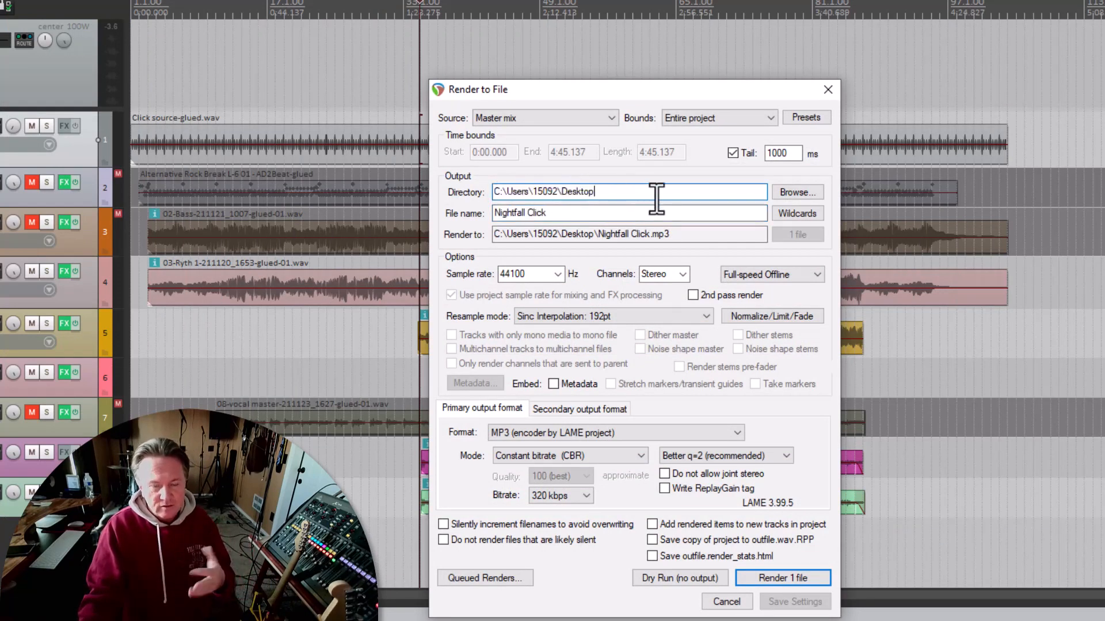
click(807, 579)
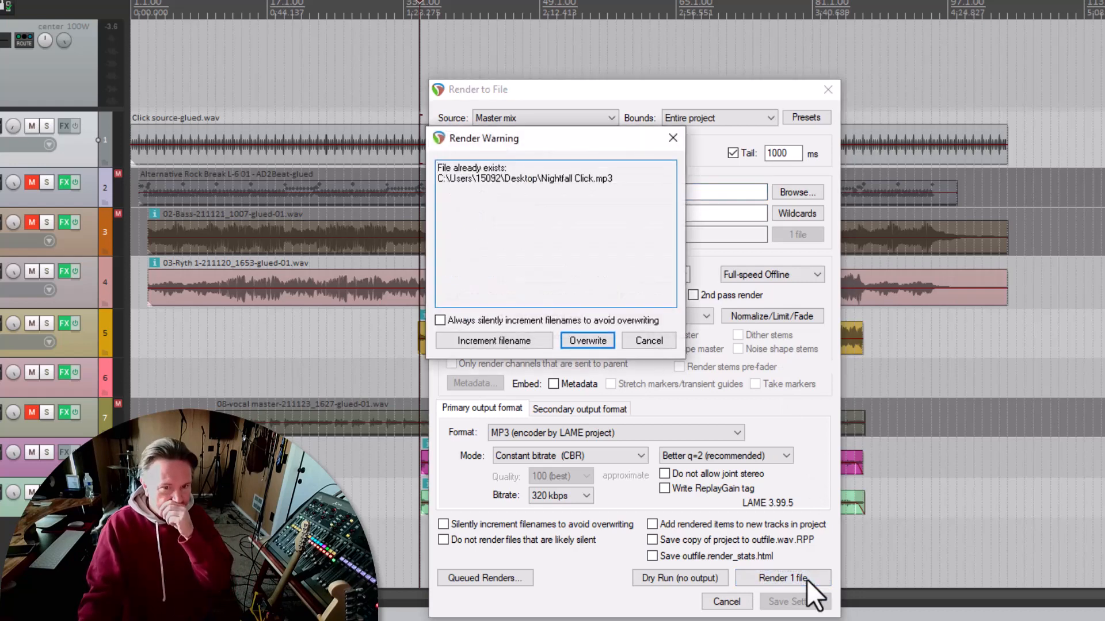
click(585, 339)
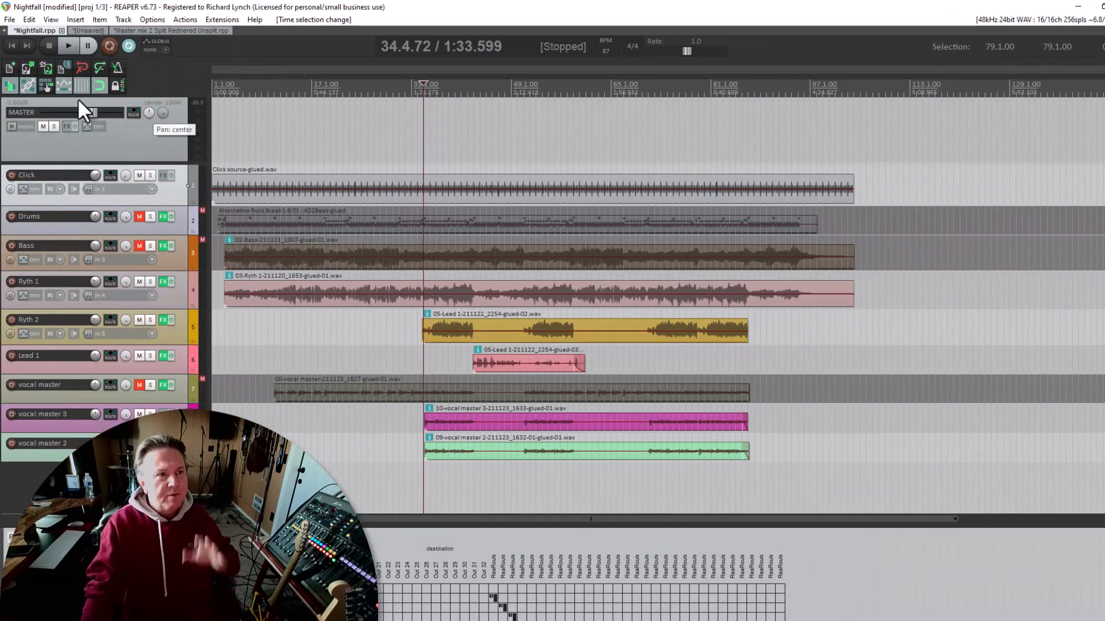
Switch to the unsaved project and delete the media items on the tracks in view
click(84, 30)
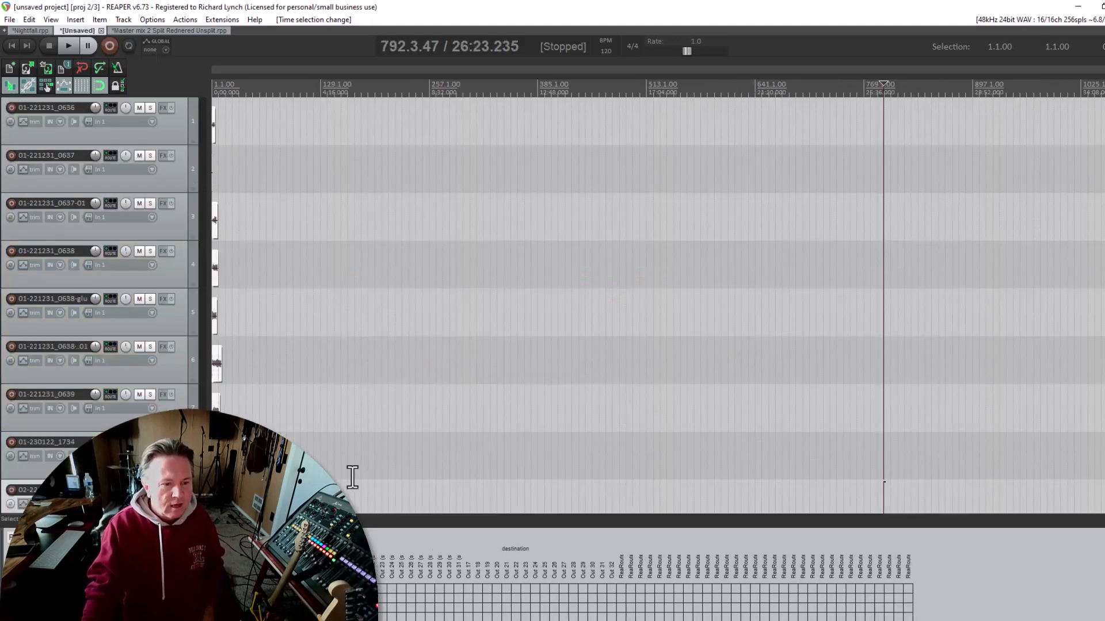
drag(335, 481, 197, 109)
key(Delete)
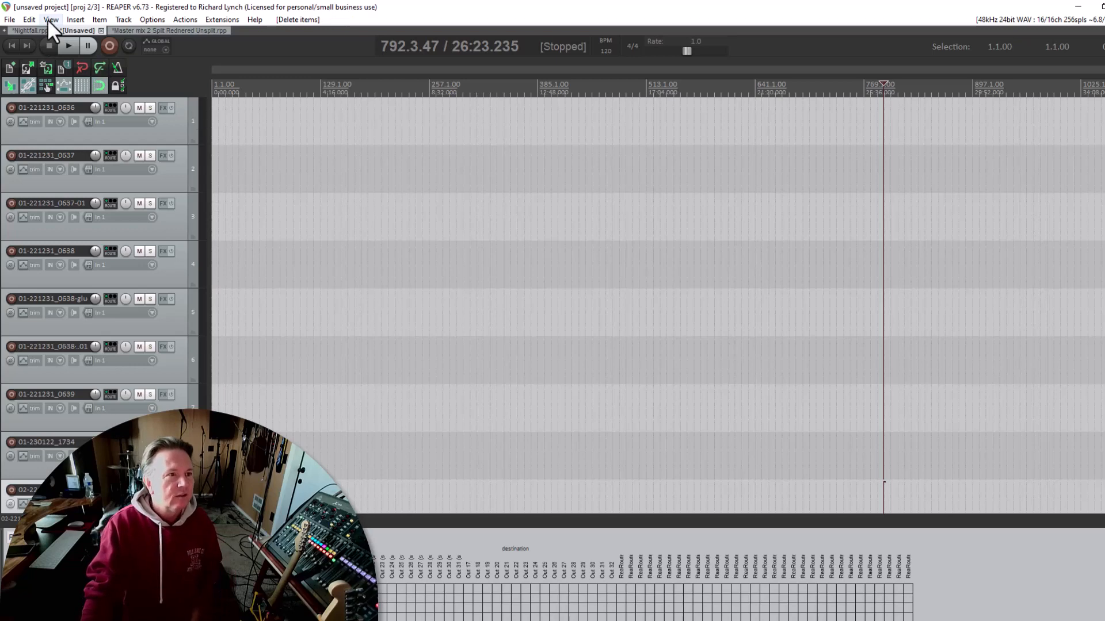
Import Nightfall Click from the Desktop and move the item to the start of the first track
click(76, 19)
mouse_move(98, 20)
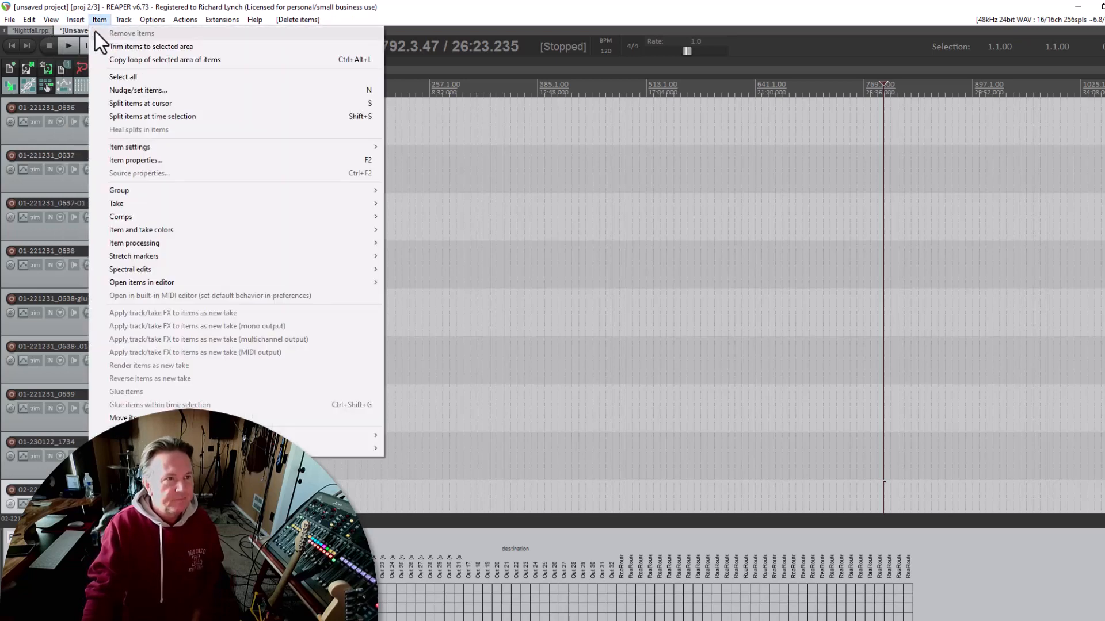
click(81, 33)
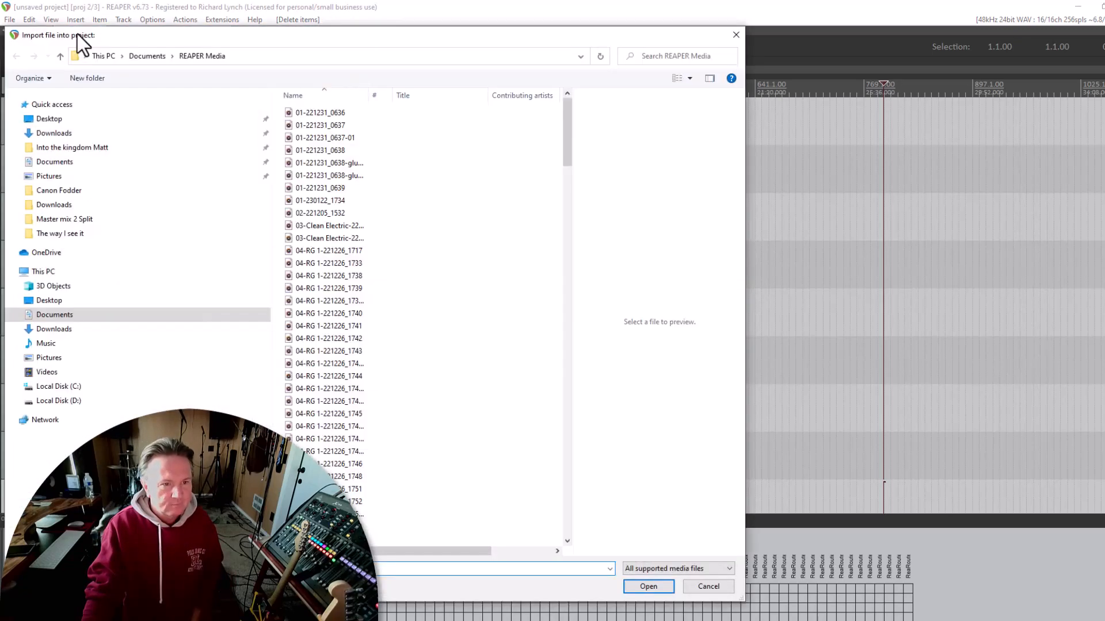
click(47, 120)
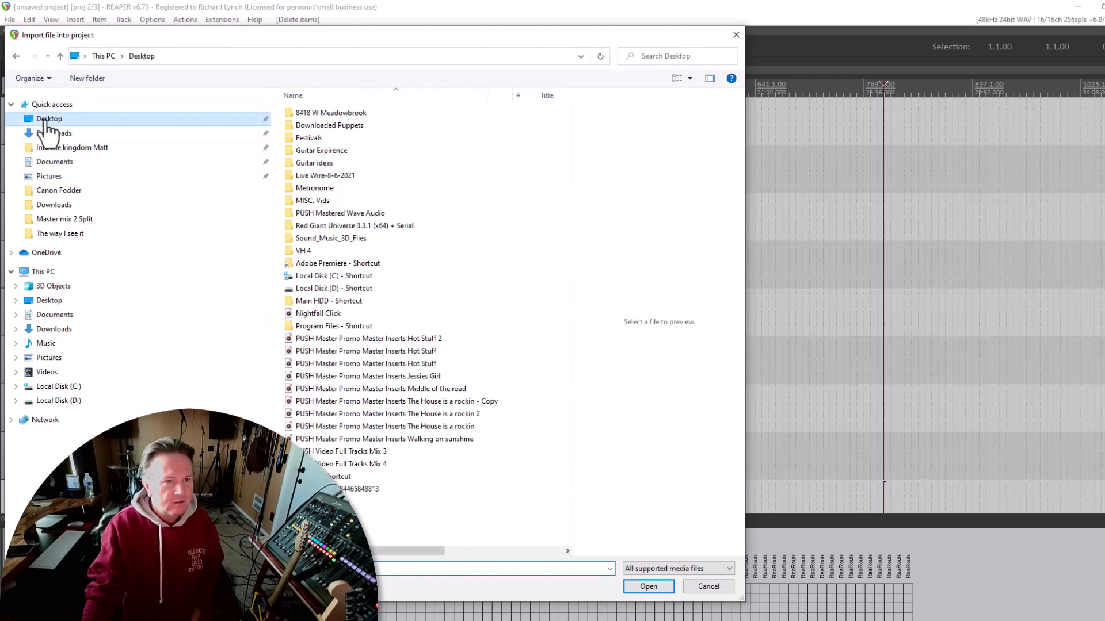
click(289, 313)
double_click(289, 314)
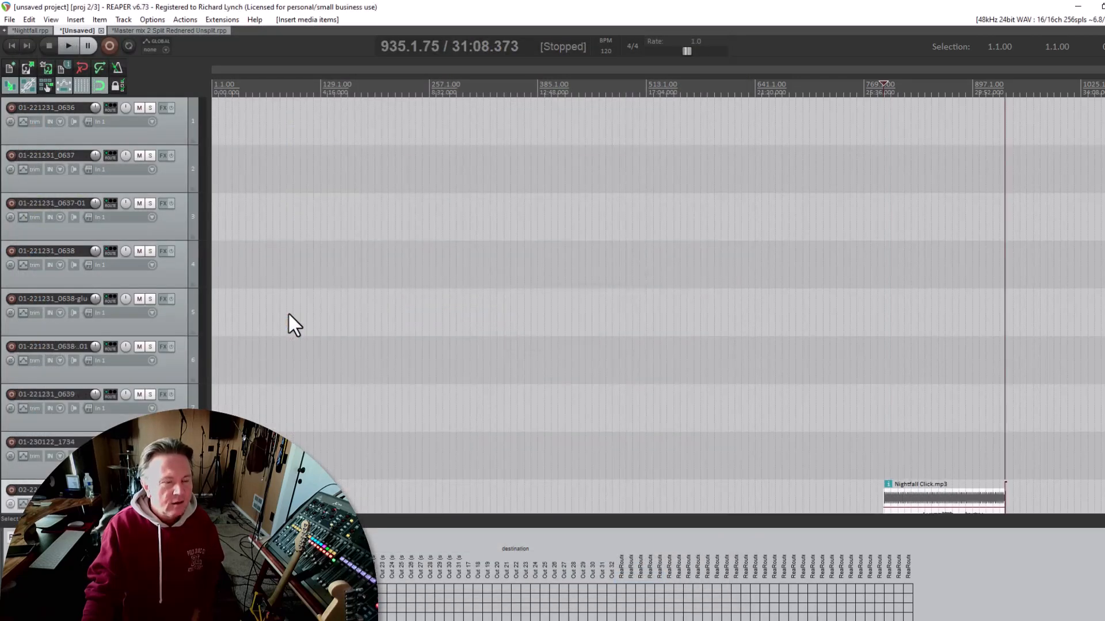
drag(949, 504, 234, 98)
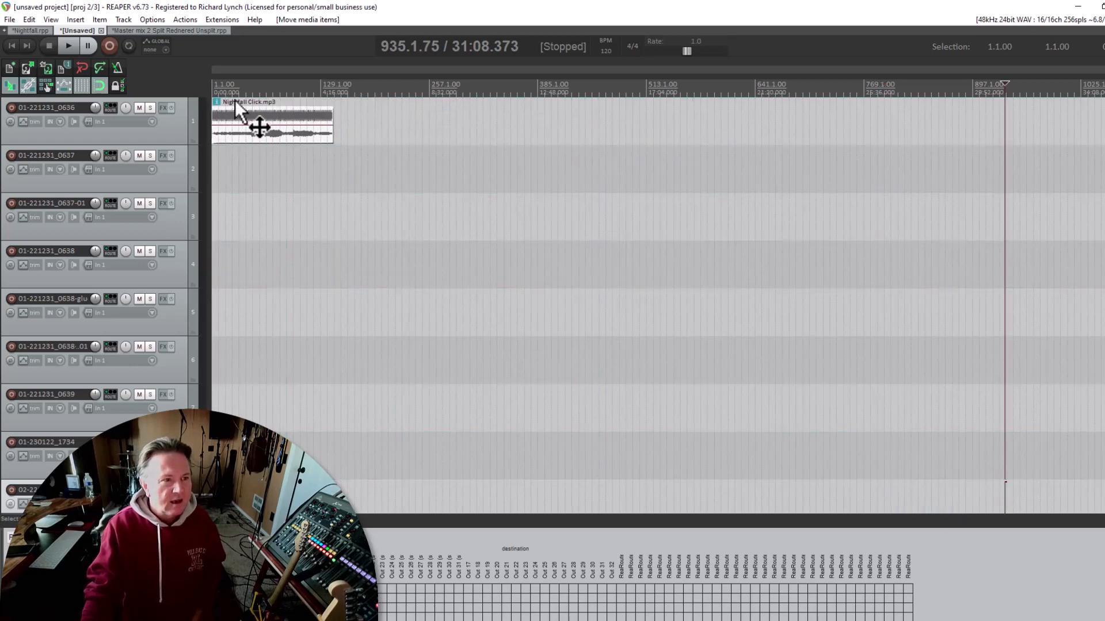
Delete every track below the one holding Nightfall Click, shrinking the track heights to select them all
click(171, 175)
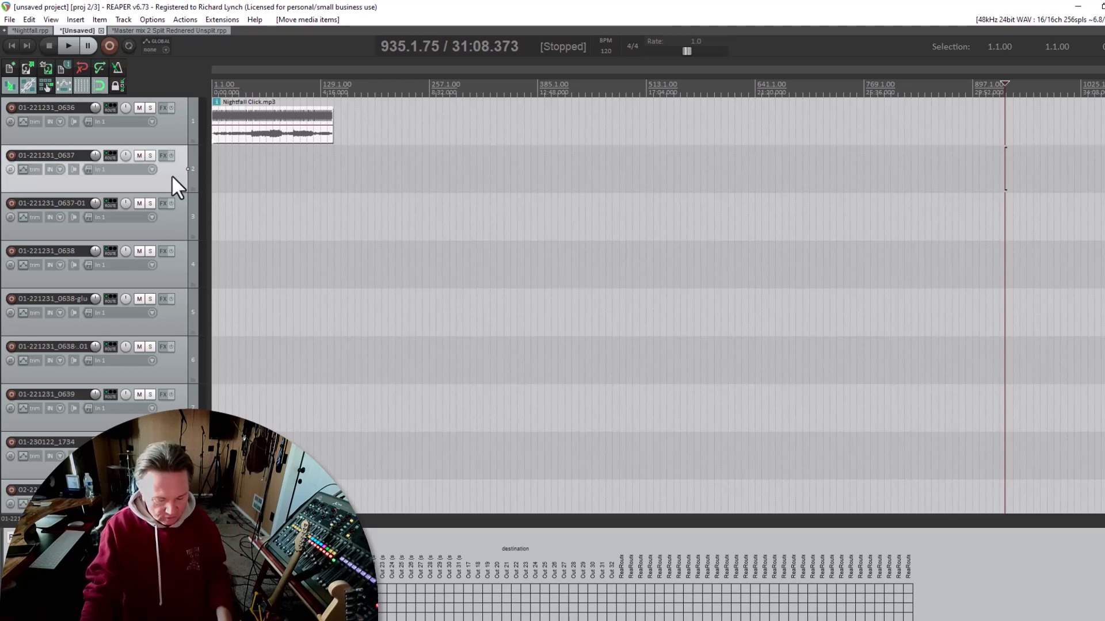
key(Delete)
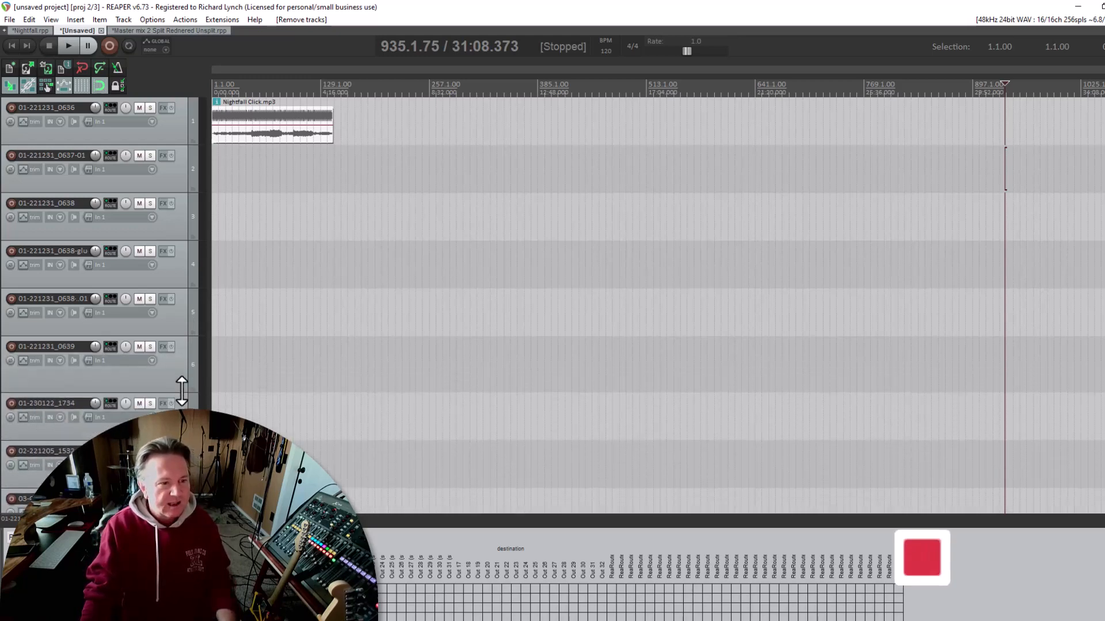
drag(179, 382, 182, 377)
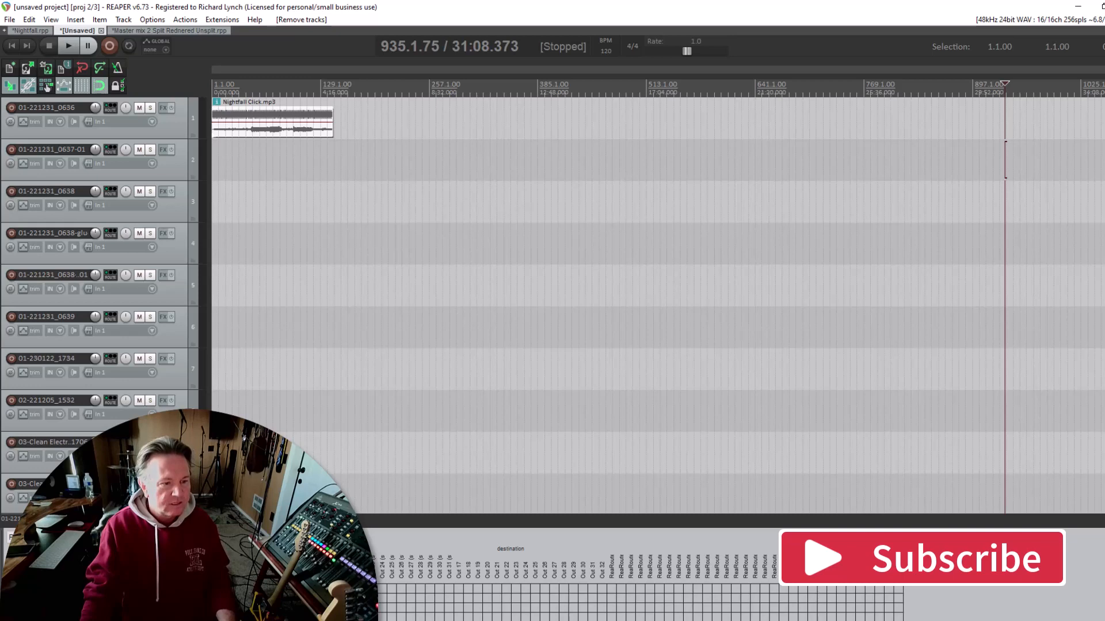
drag(197, 210, 198, 141)
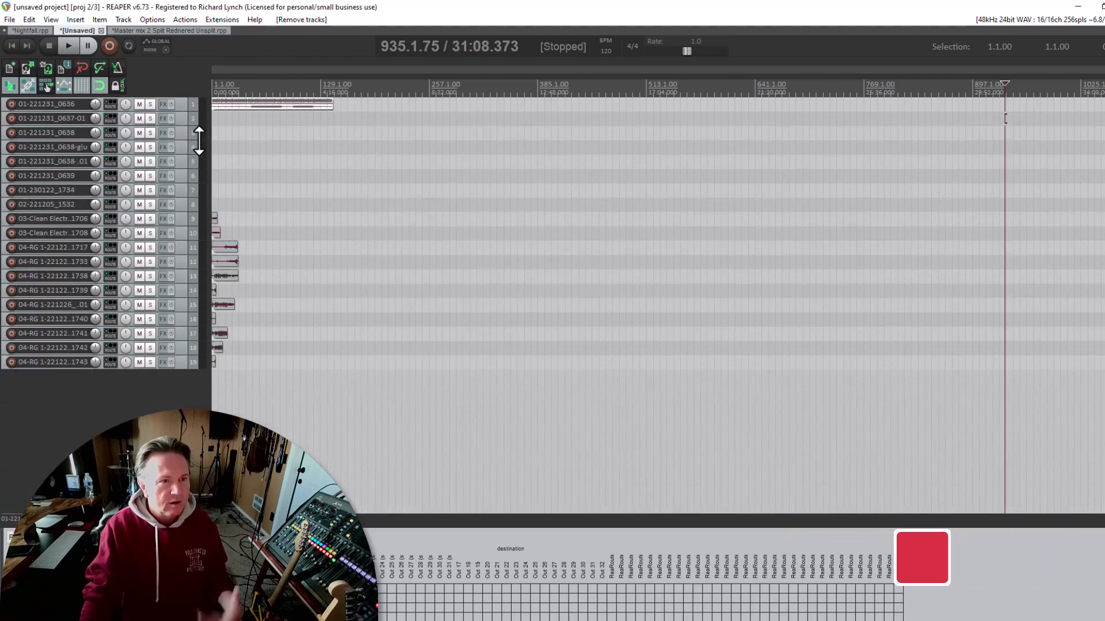
click(181, 117)
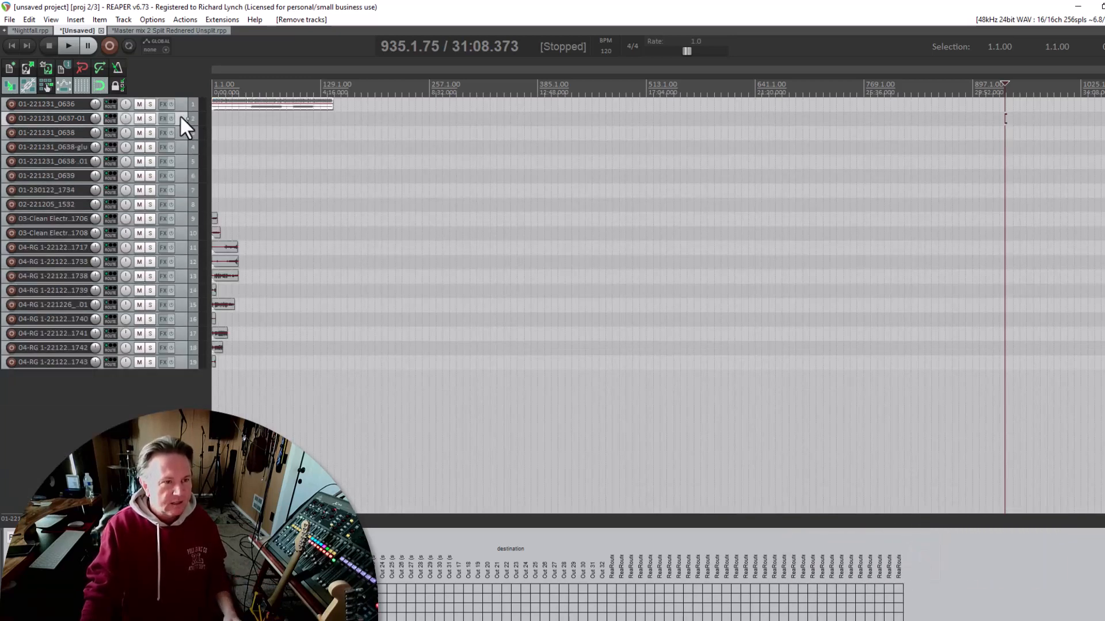
shift+click(181, 363)
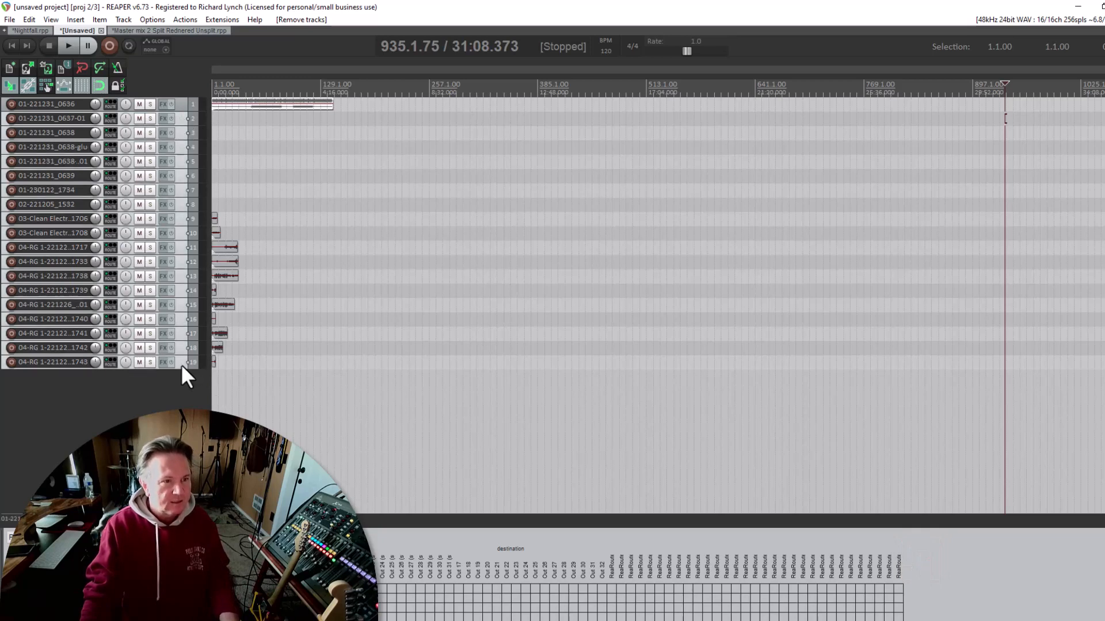
key(Delete)
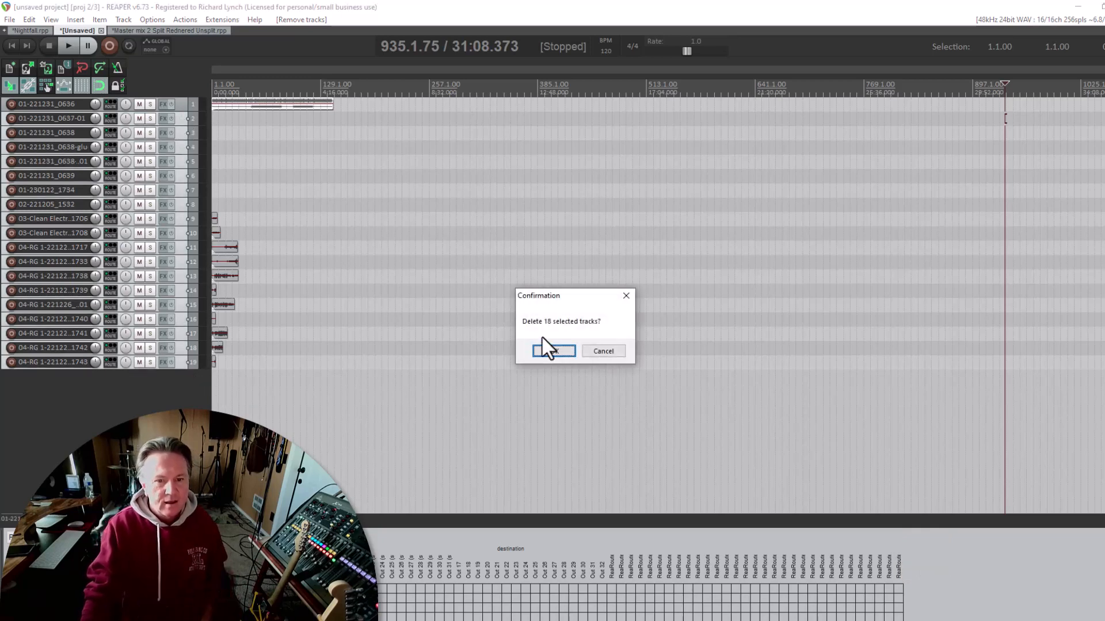
click(564, 351)
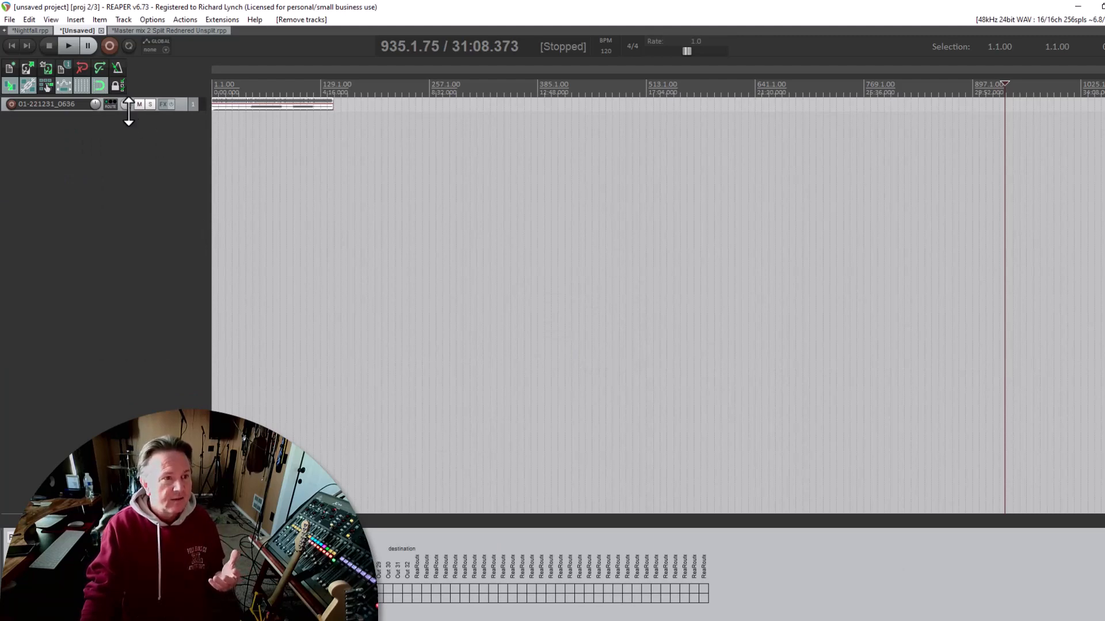
Enlarge the Nightfall Click track, play it from the project start, stop playback and reduce the track height slightly
drag(128, 111, 129, 335)
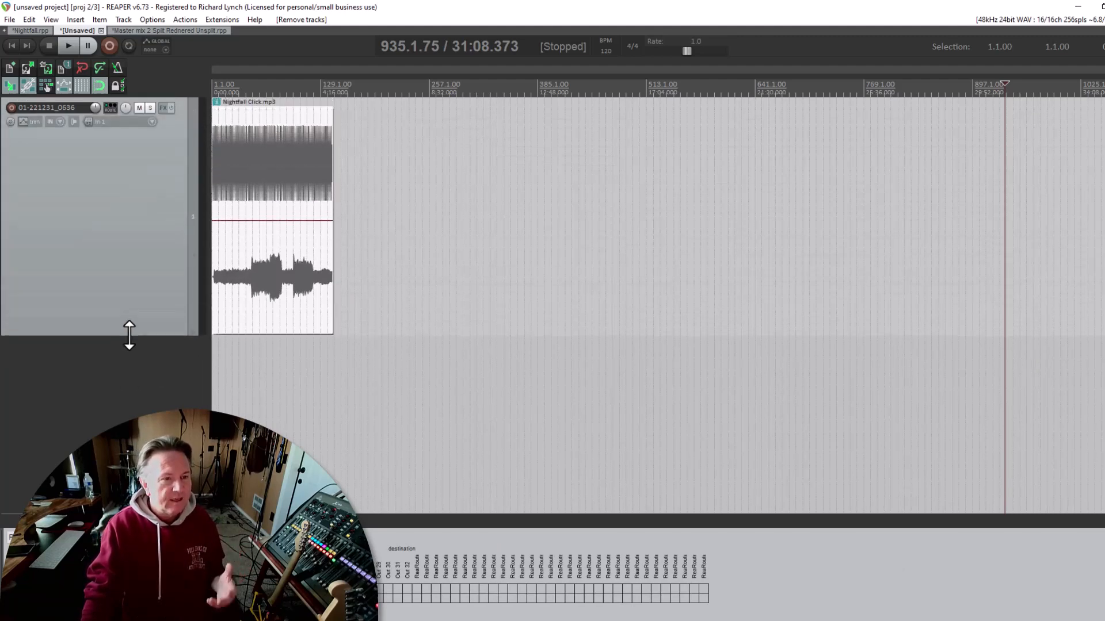
click(11, 45)
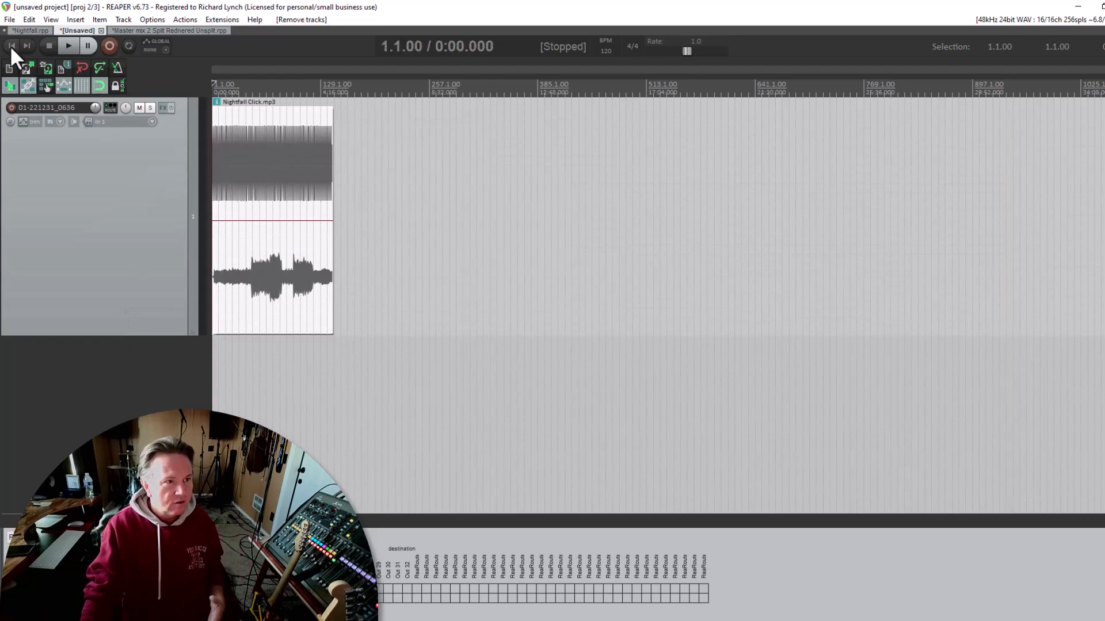
click(70, 47)
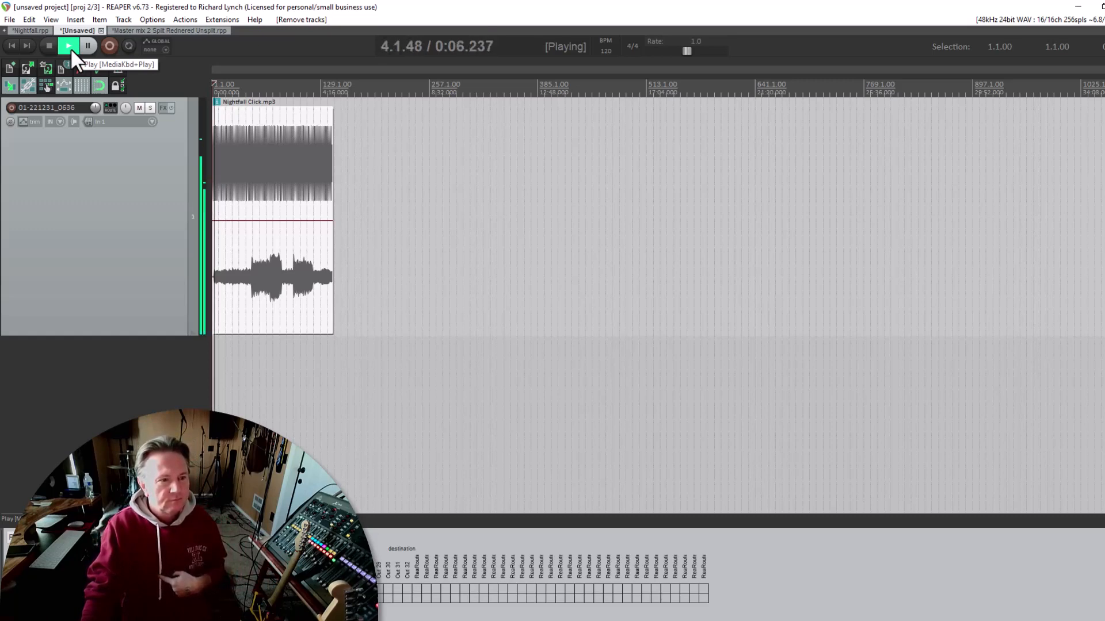
key(space)
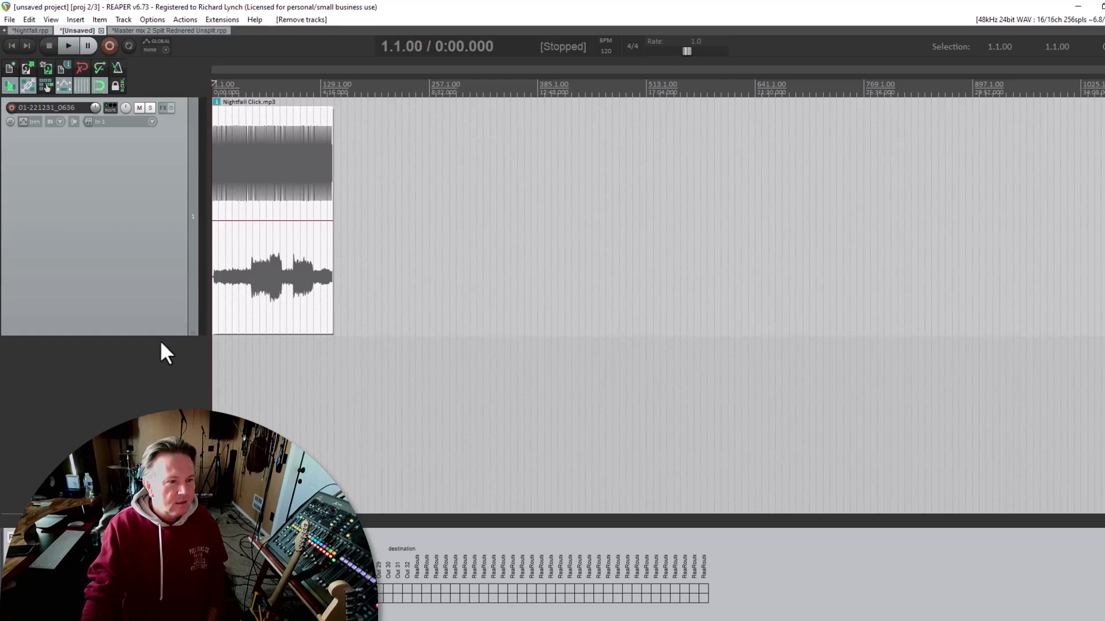
drag(159, 336, 158, 279)
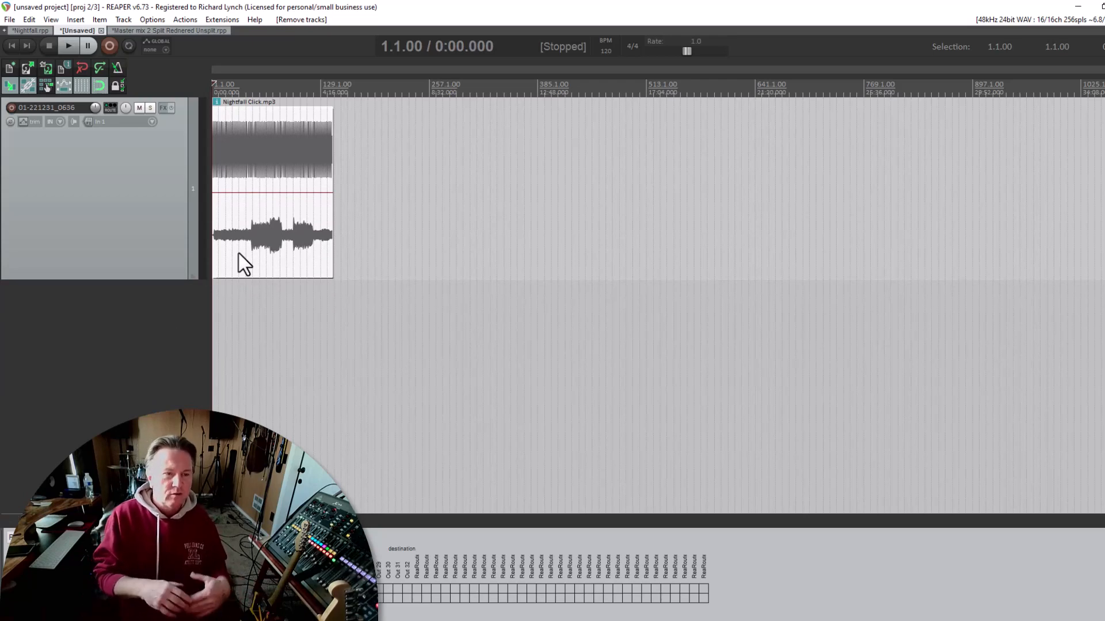
Try importing WOULDN'T WANNA BE LIKE YOU Eb from the D: drive's Main HDD Downloads folder at bar 65, and undo the insertion
click(267, 263)
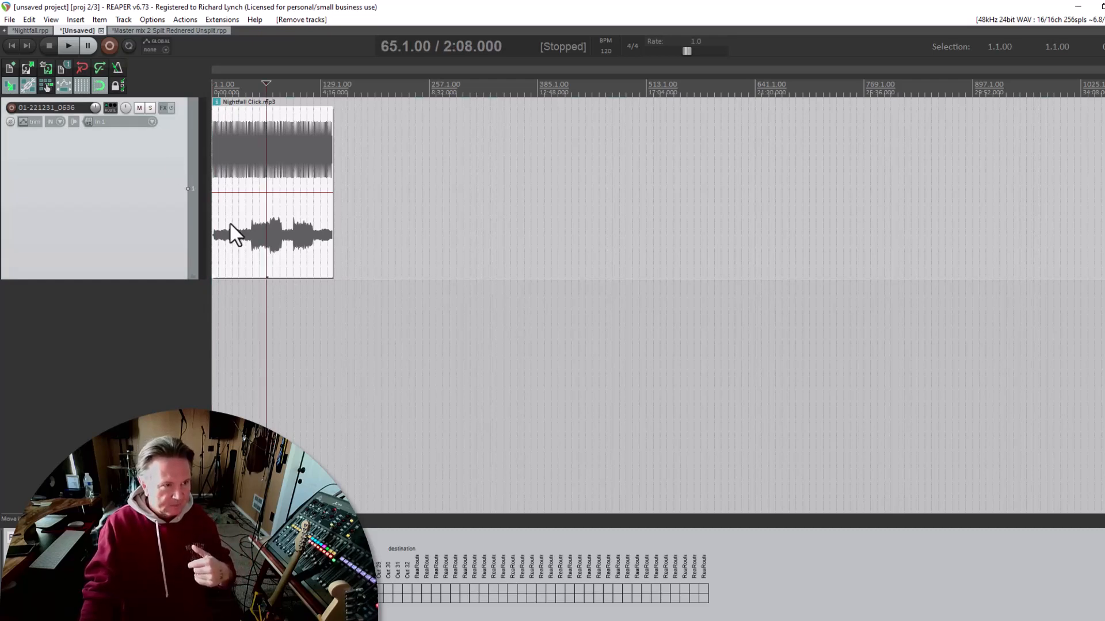
click(10, 19)
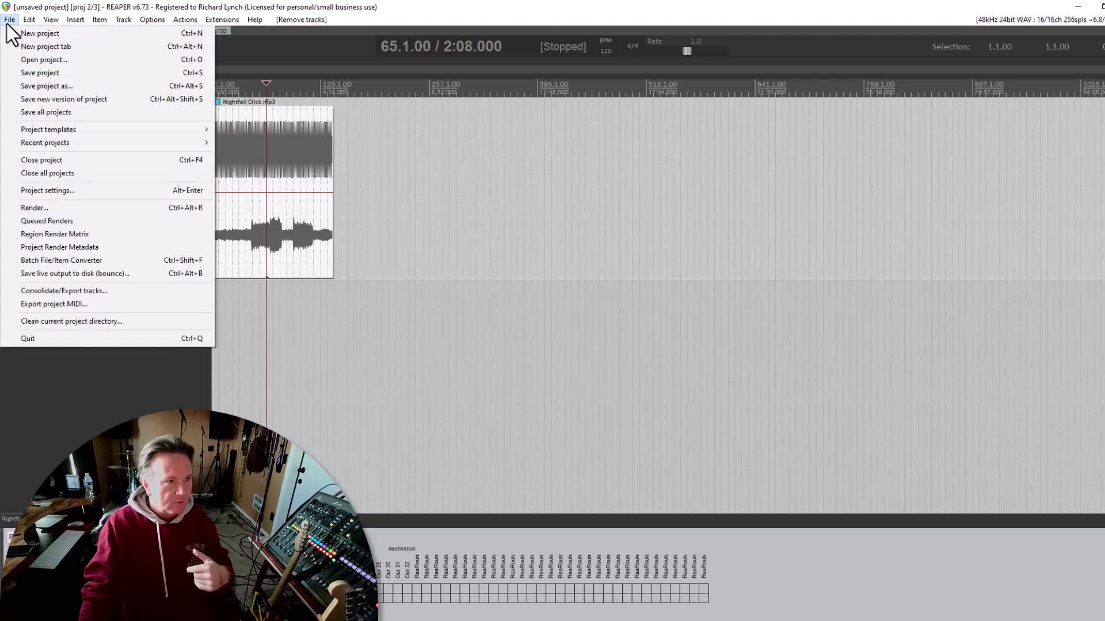
click(76, 20)
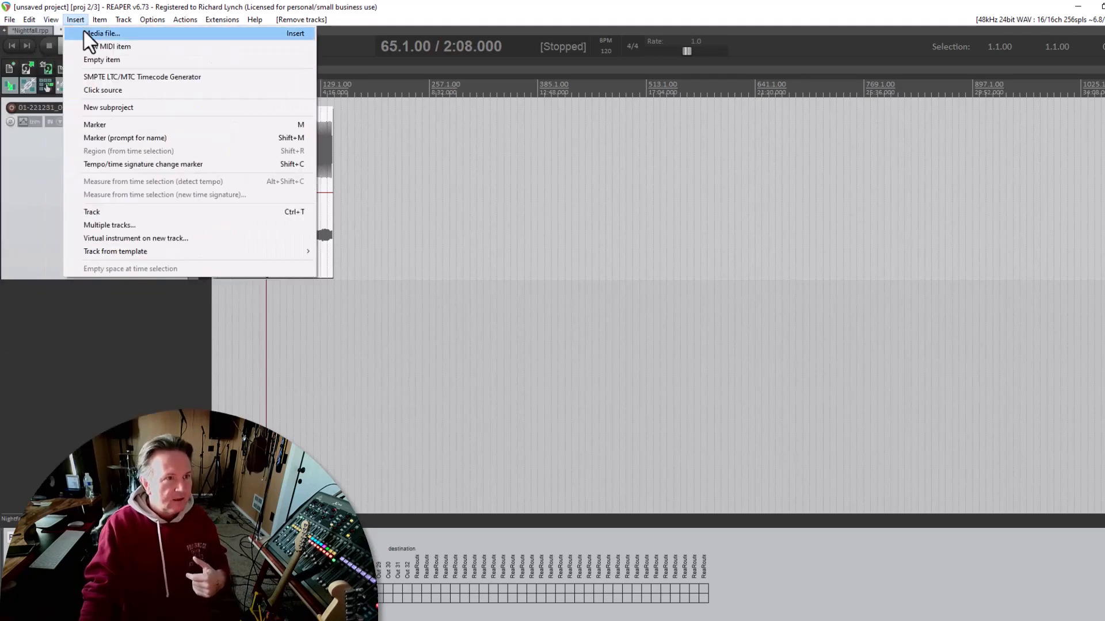
click(89, 29)
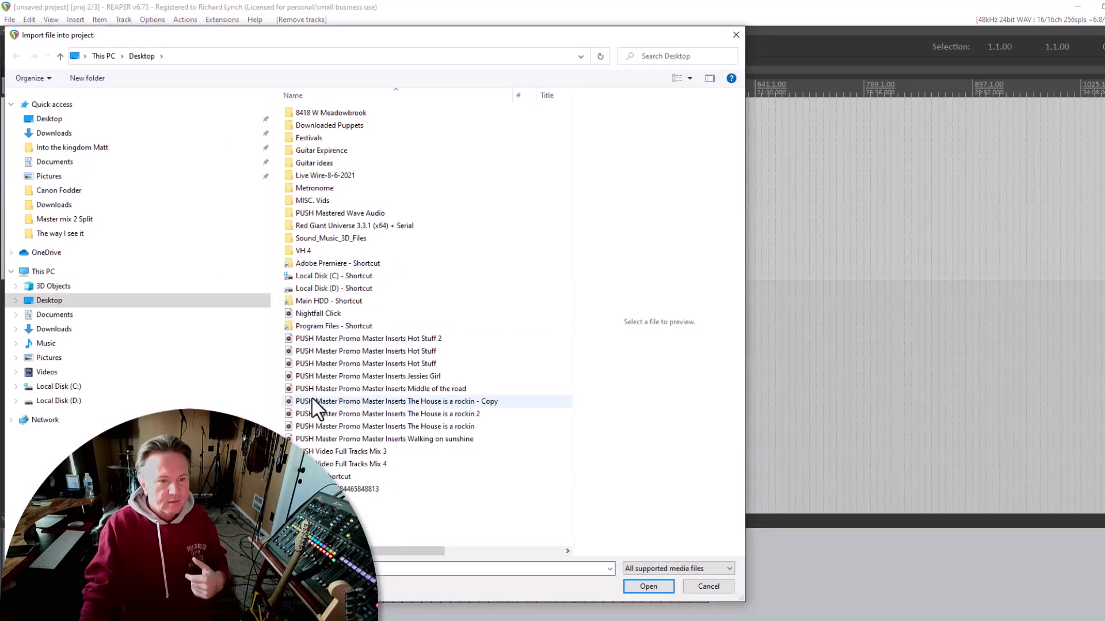
click(57, 401)
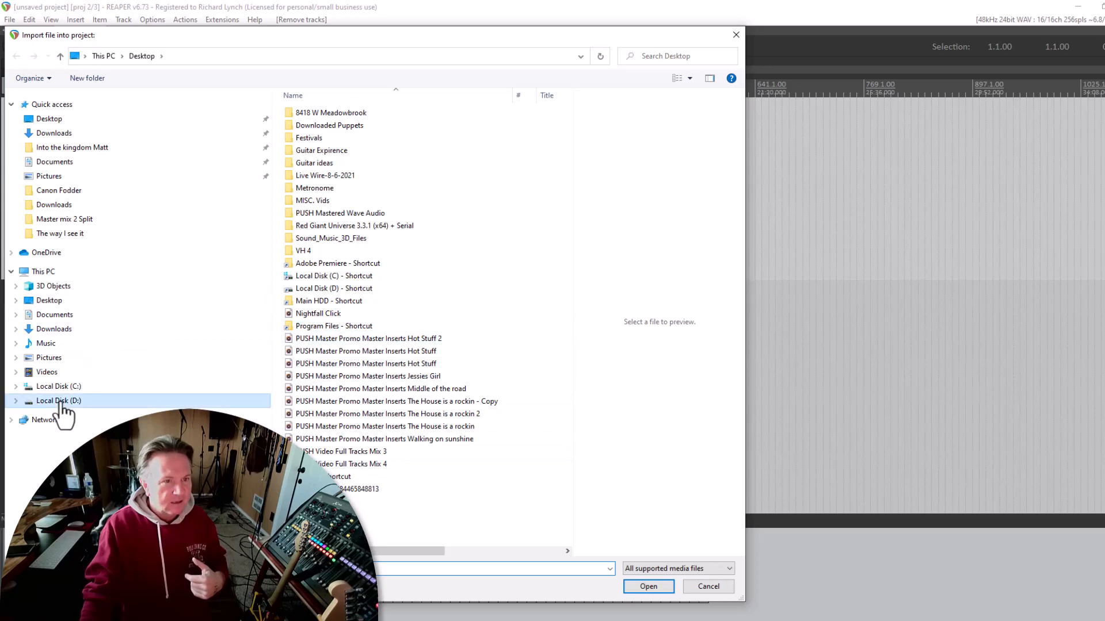
click(310, 202)
double_click(312, 201)
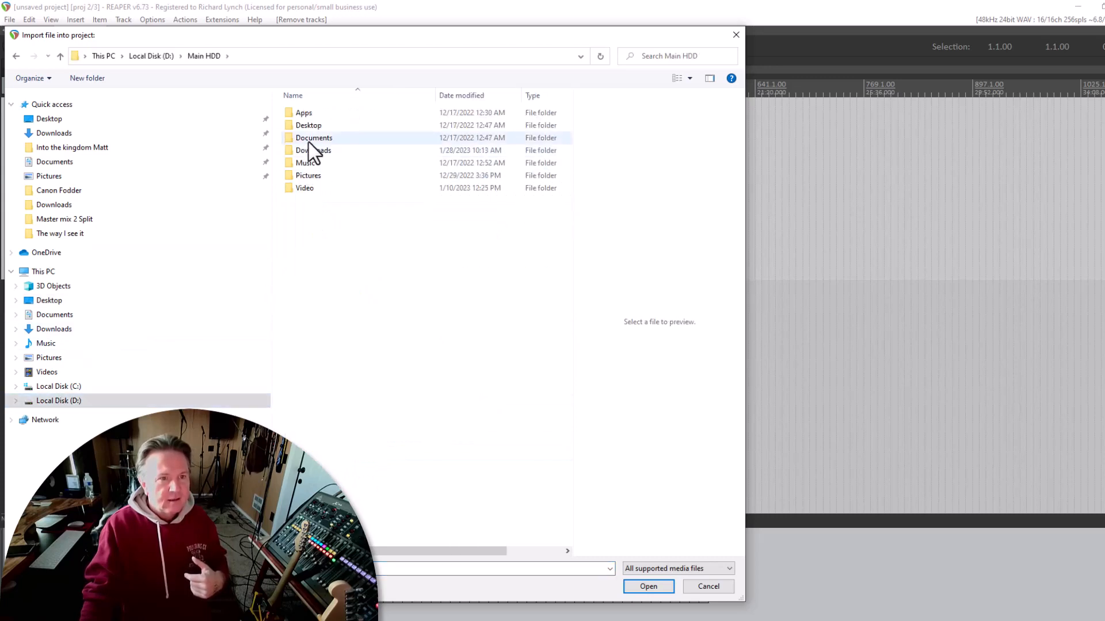
double_click(304, 150)
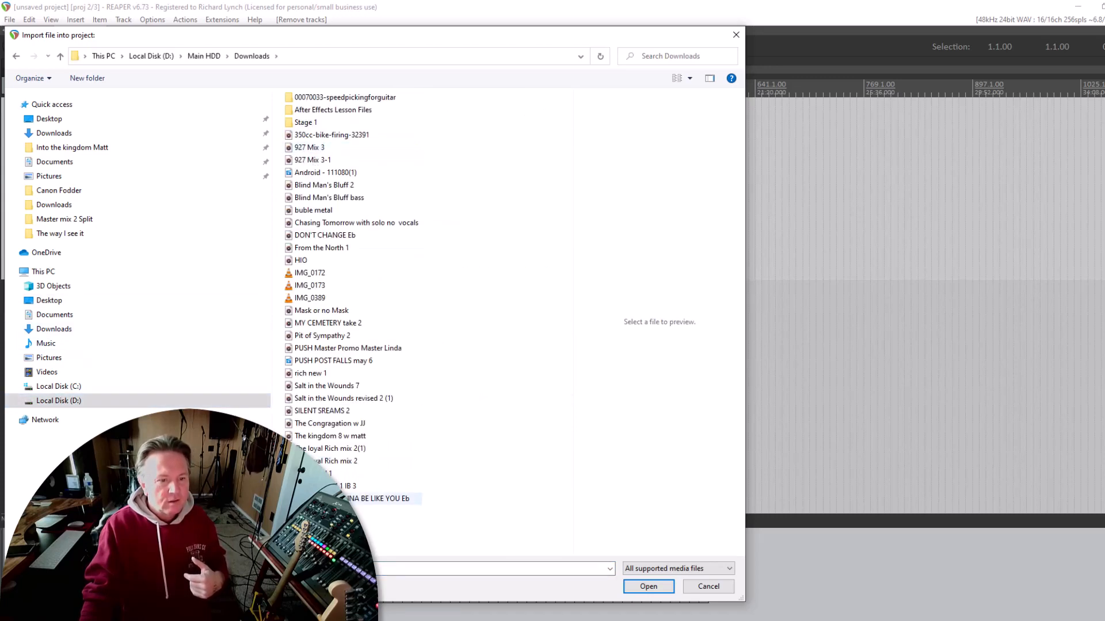
double_click(380, 499)
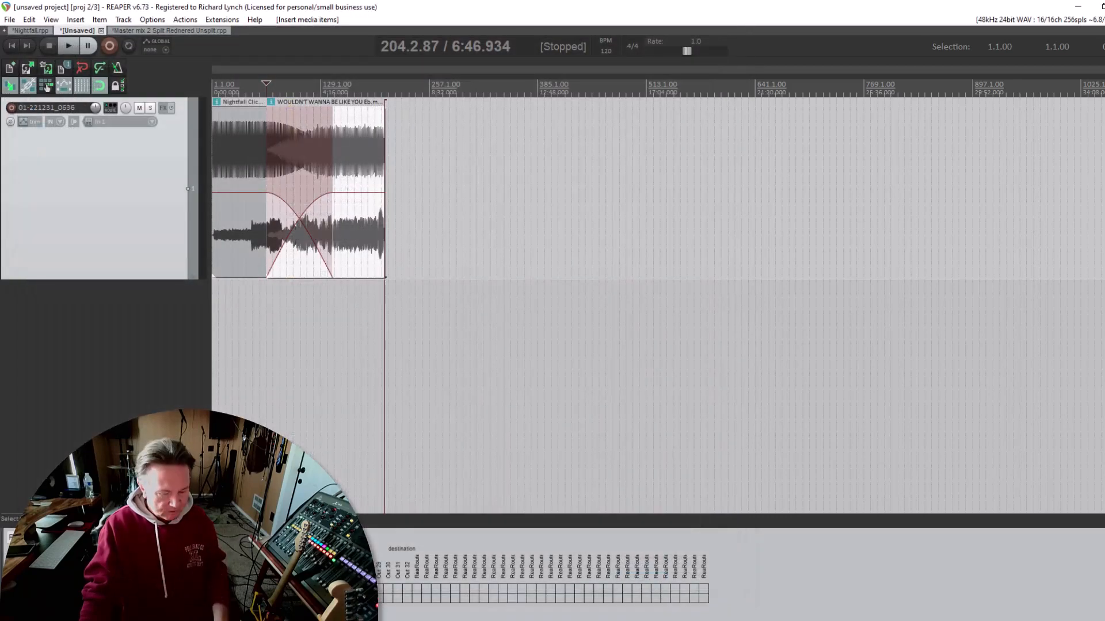
key(ctrl+z)
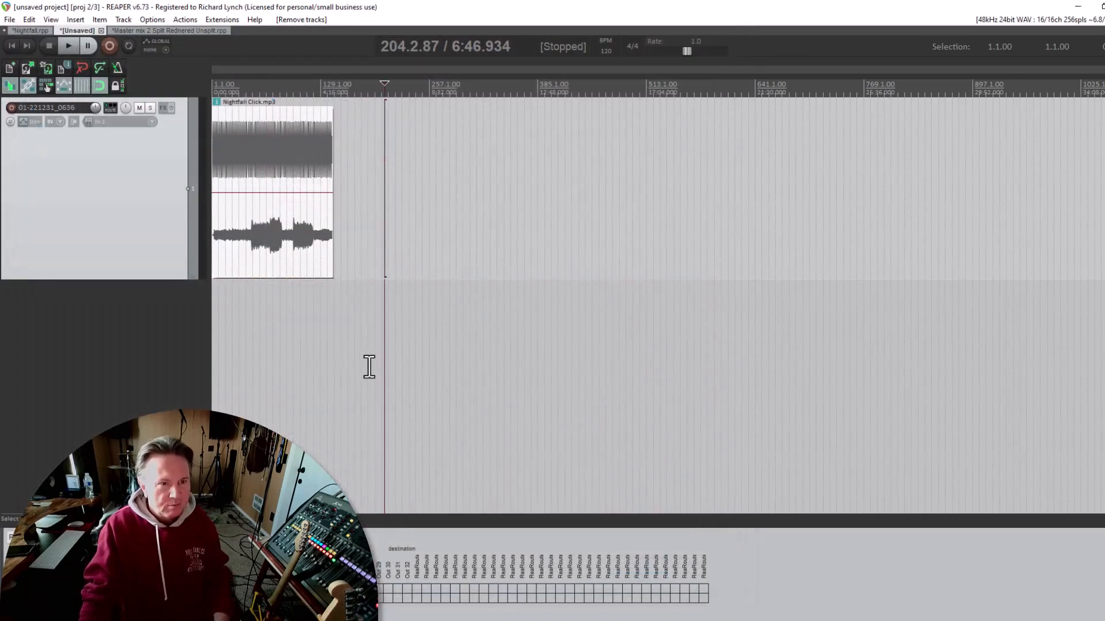
Import WOULDN'T WANNA BE LIKE YOU Eb at bar 441, move it just after Nightfall Click, and enlarge the track height
click(511, 164)
click(585, 165)
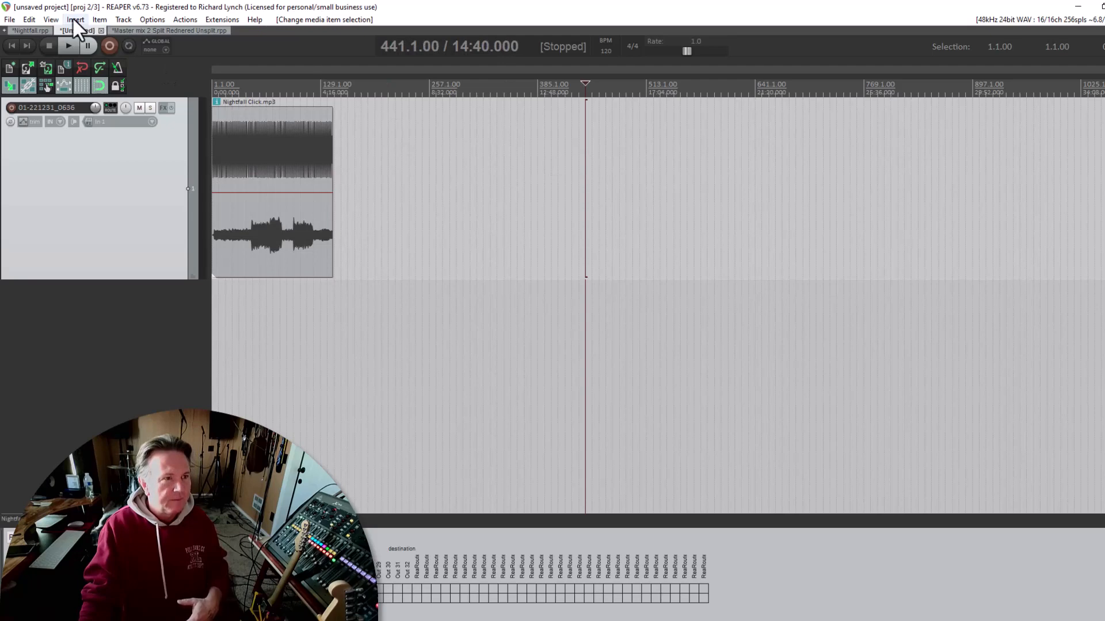
click(73, 19)
click(85, 30)
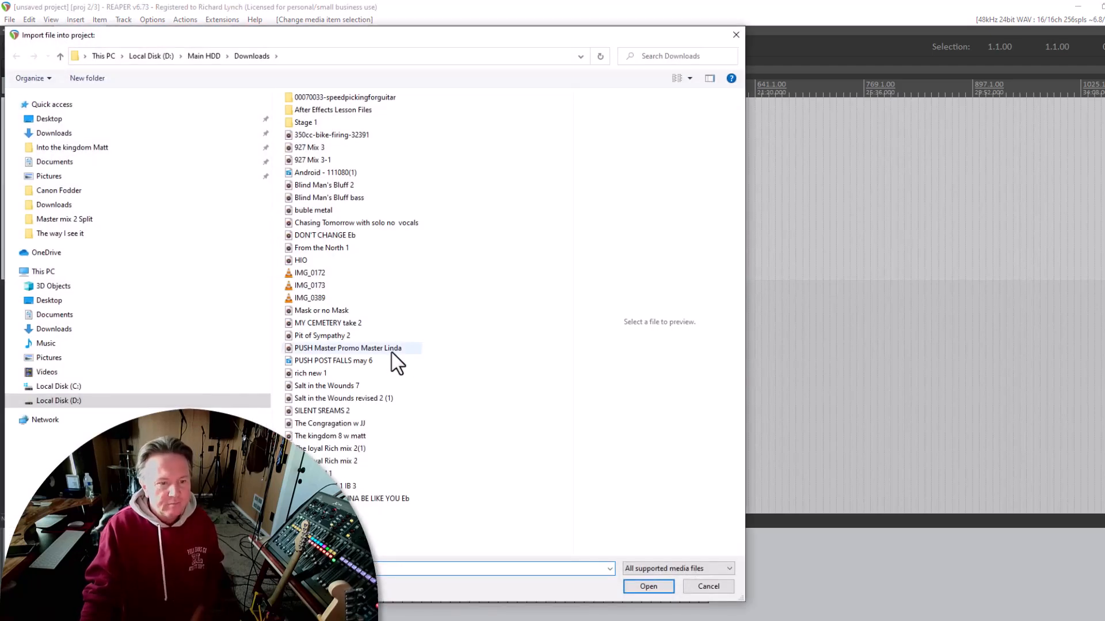
double_click(380, 498)
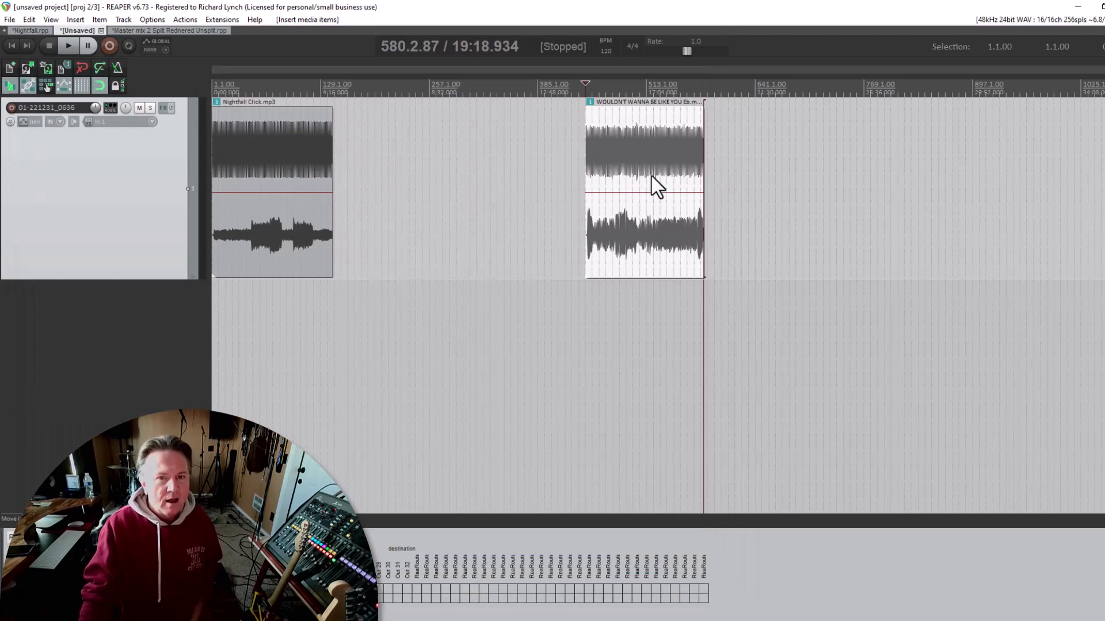
drag(653, 177, 401, 185)
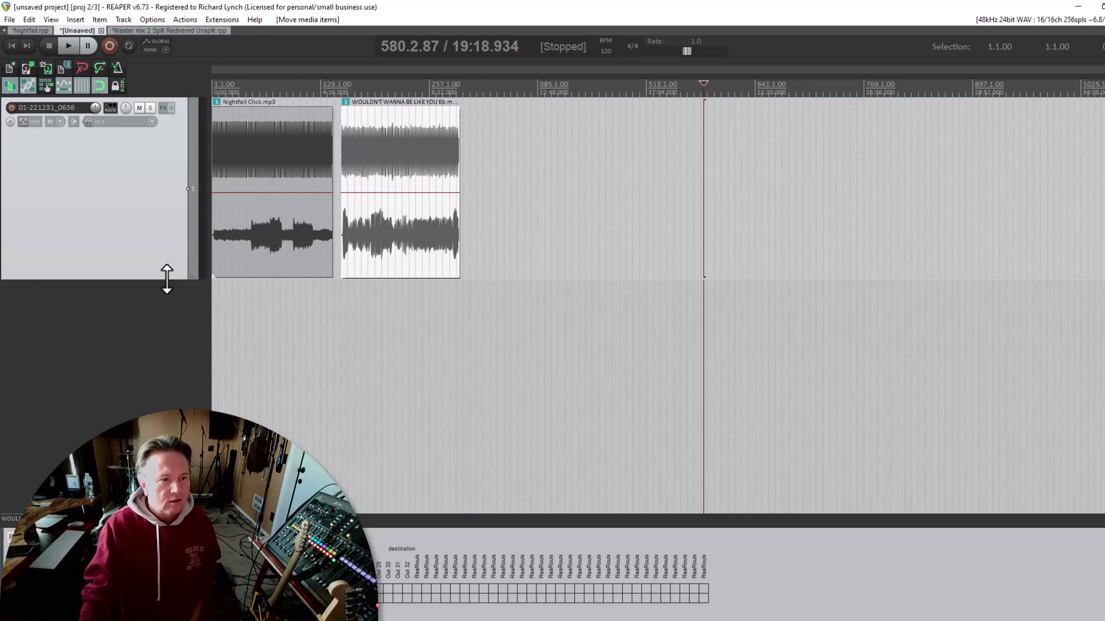
drag(167, 279, 167, 437)
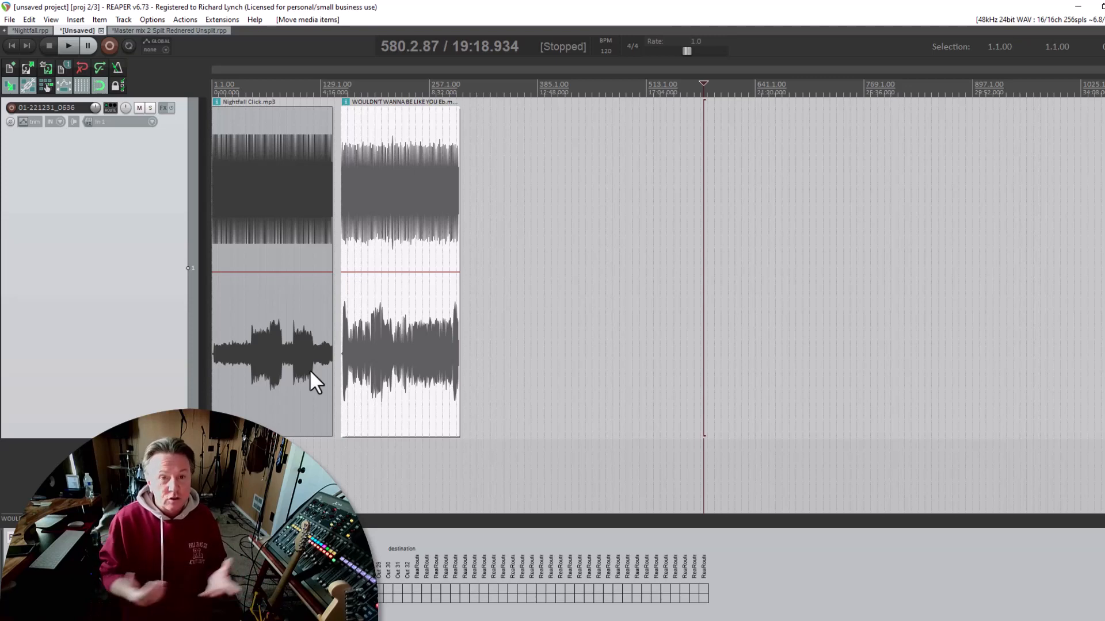
Play Nightfall Click from bar 65 in short bursts to check its levels on the track meter, and stop playback
click(265, 95)
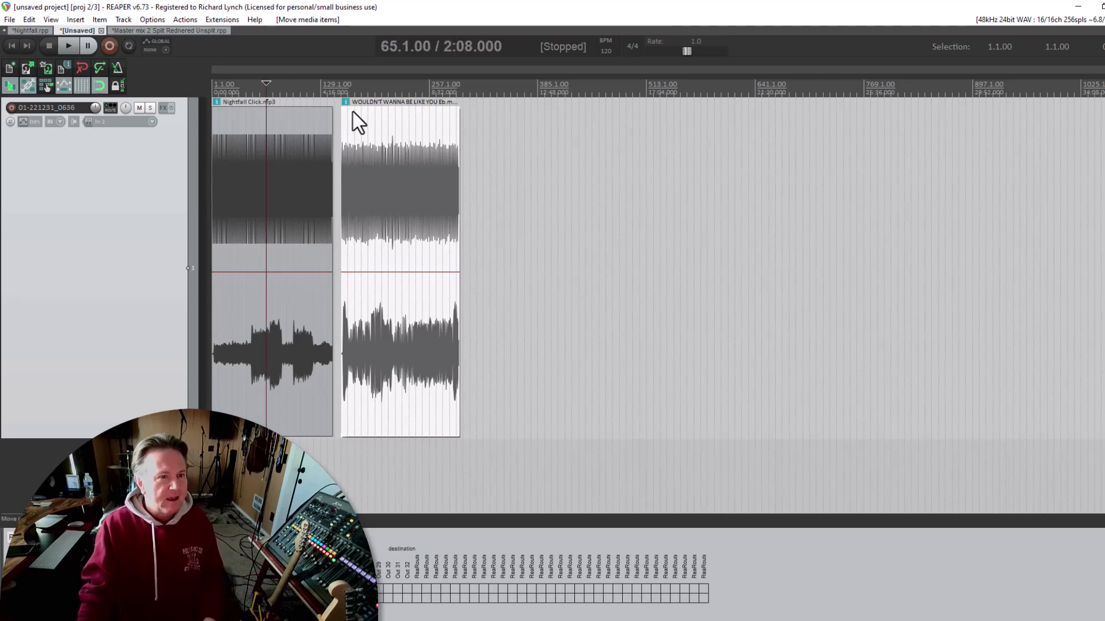
key(space)
key(space)
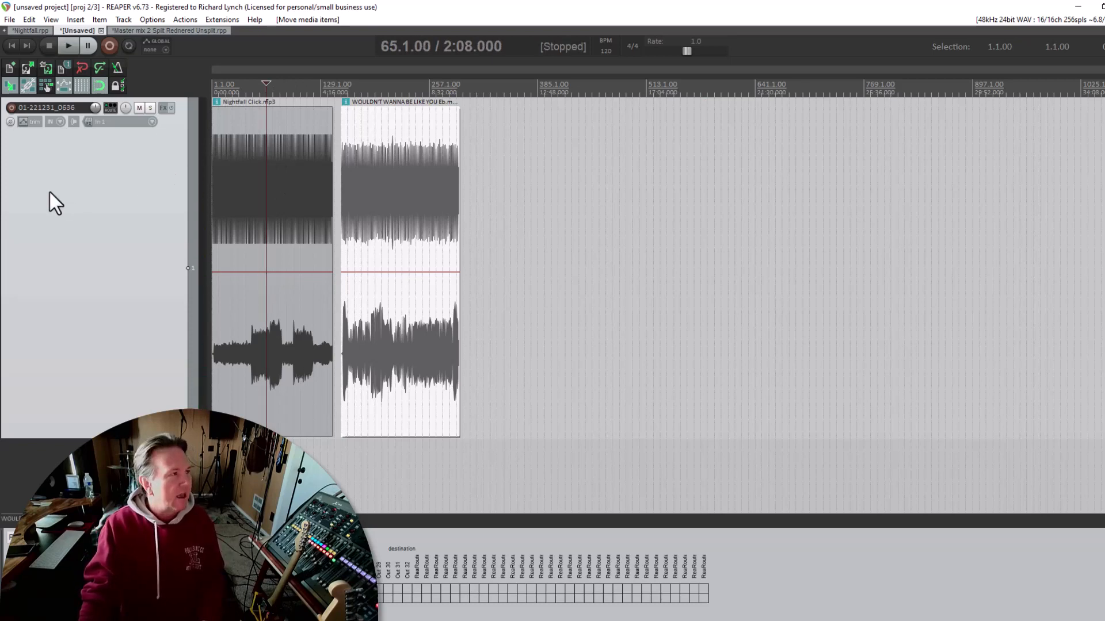
key(space)
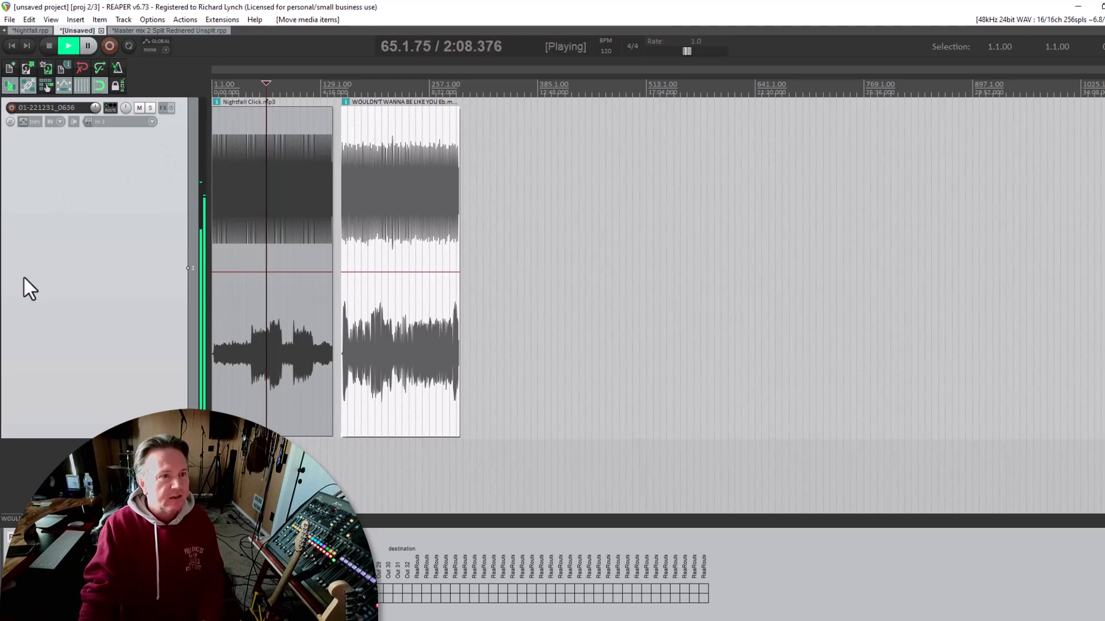
key(space)
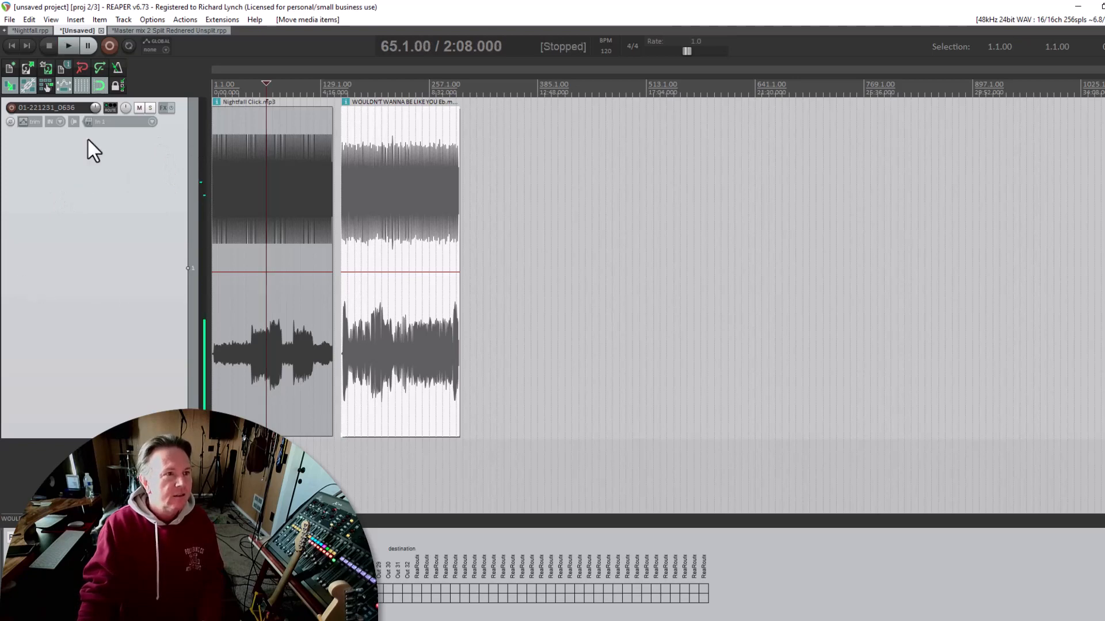
Show the master track and play Nightfall Click from bar 65 twice to check the levels on the master meter
click(48, 19)
click(68, 33)
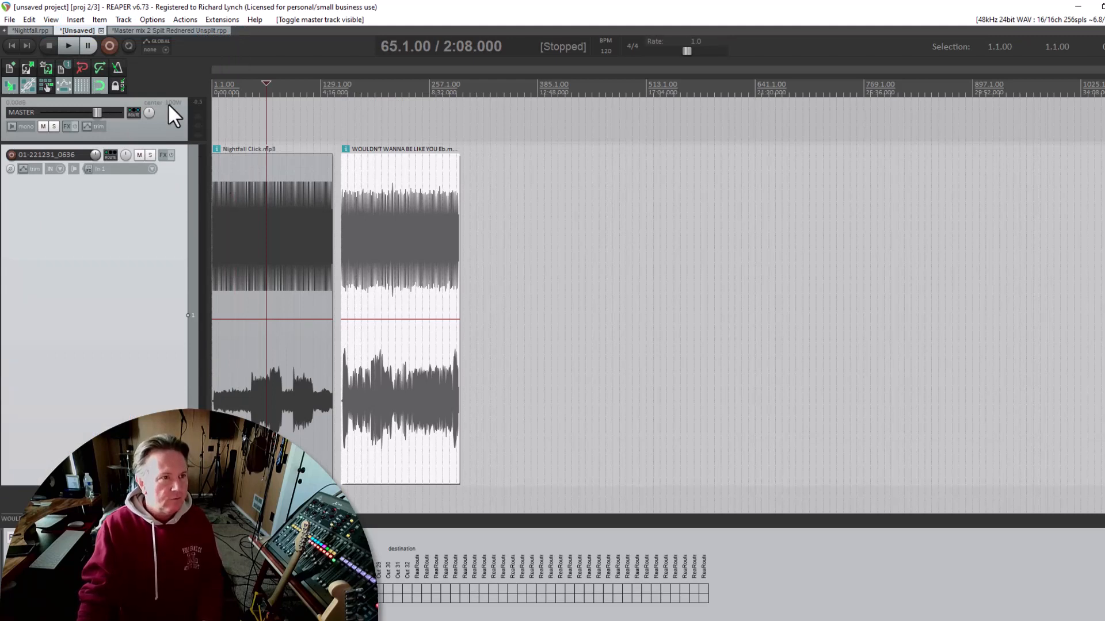
click(126, 131)
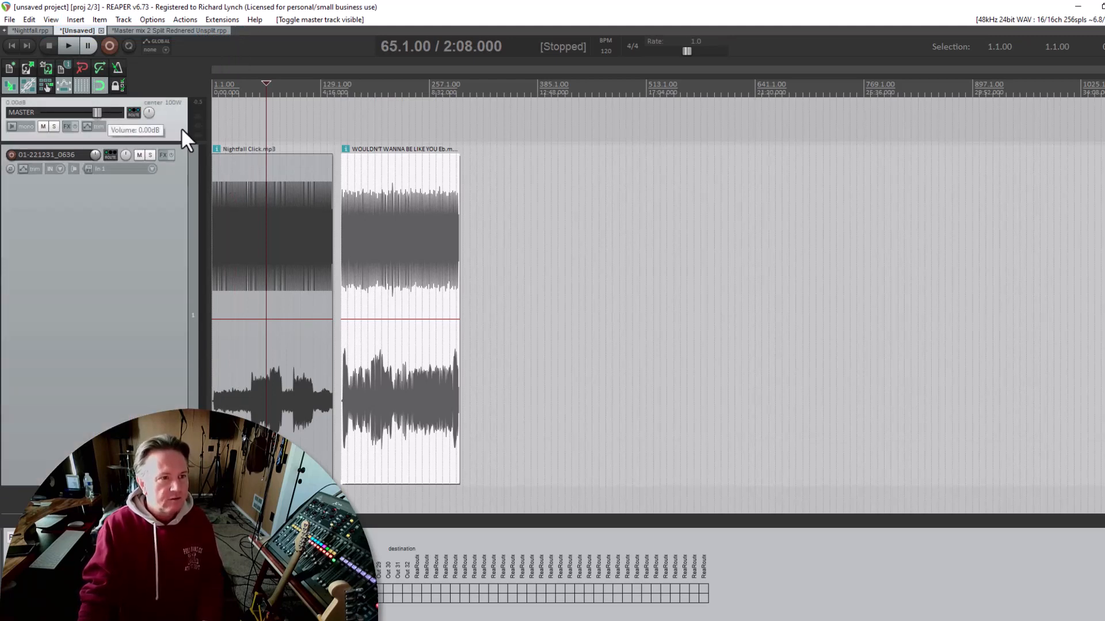
key(space)
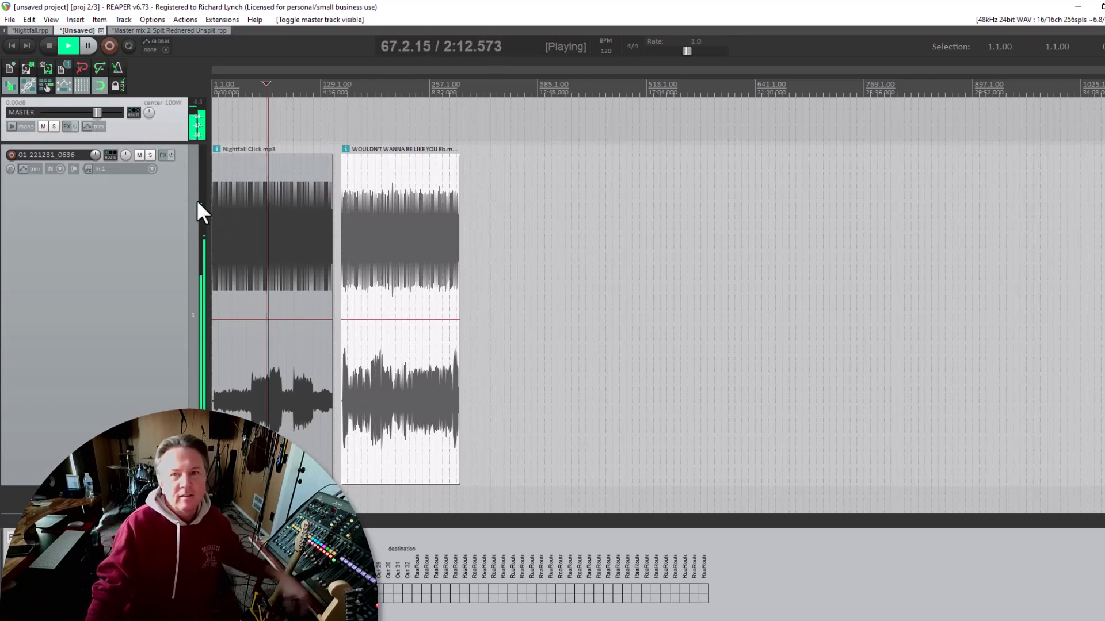
key(space)
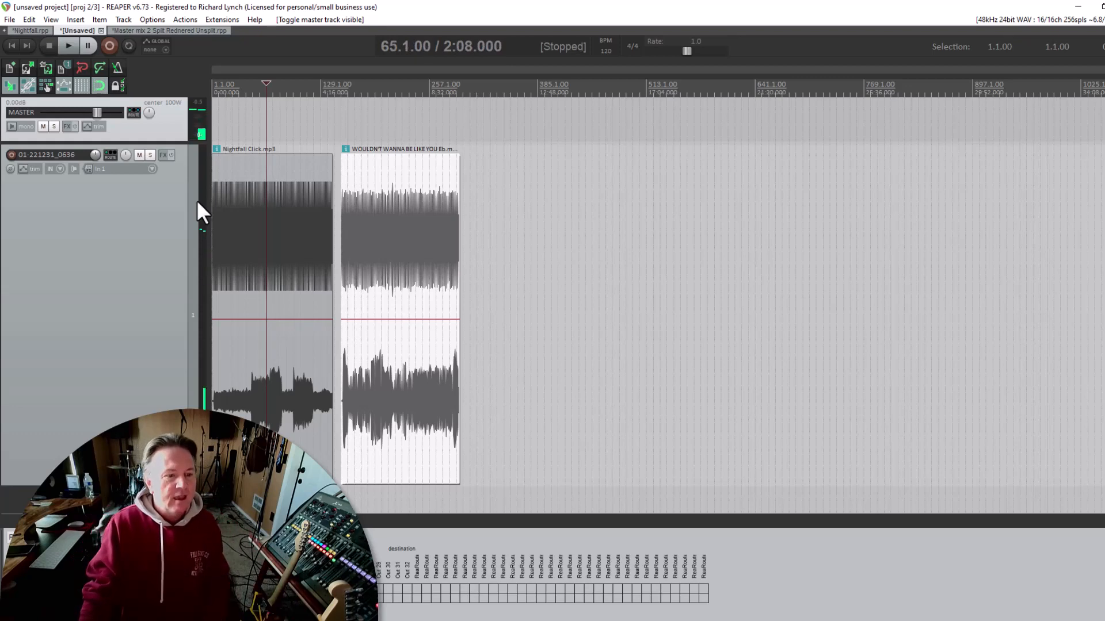
key(space)
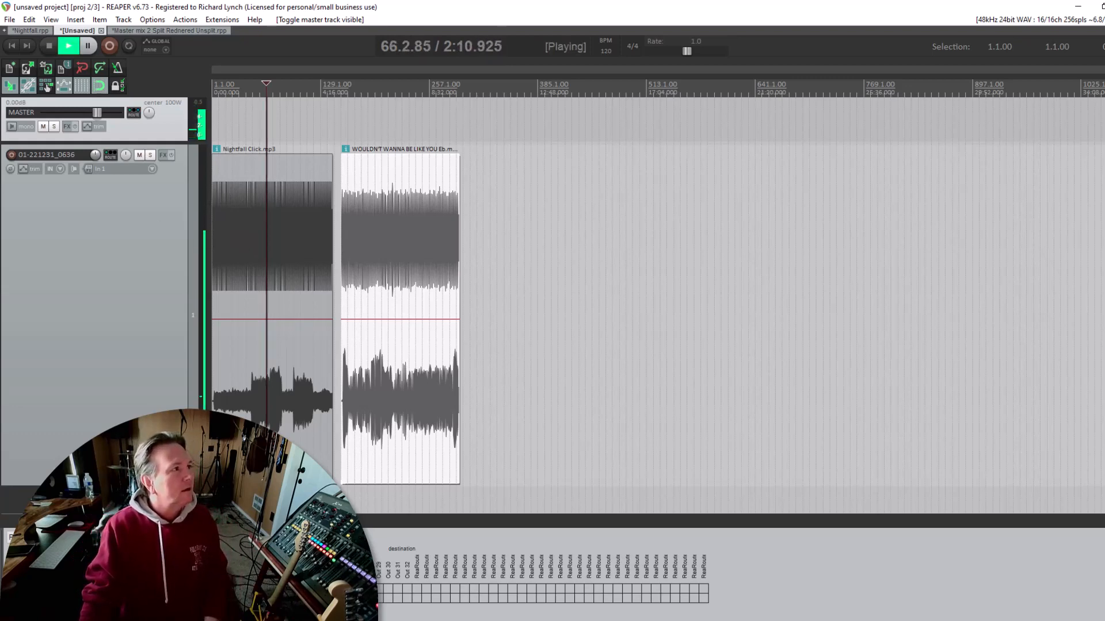
key(space)
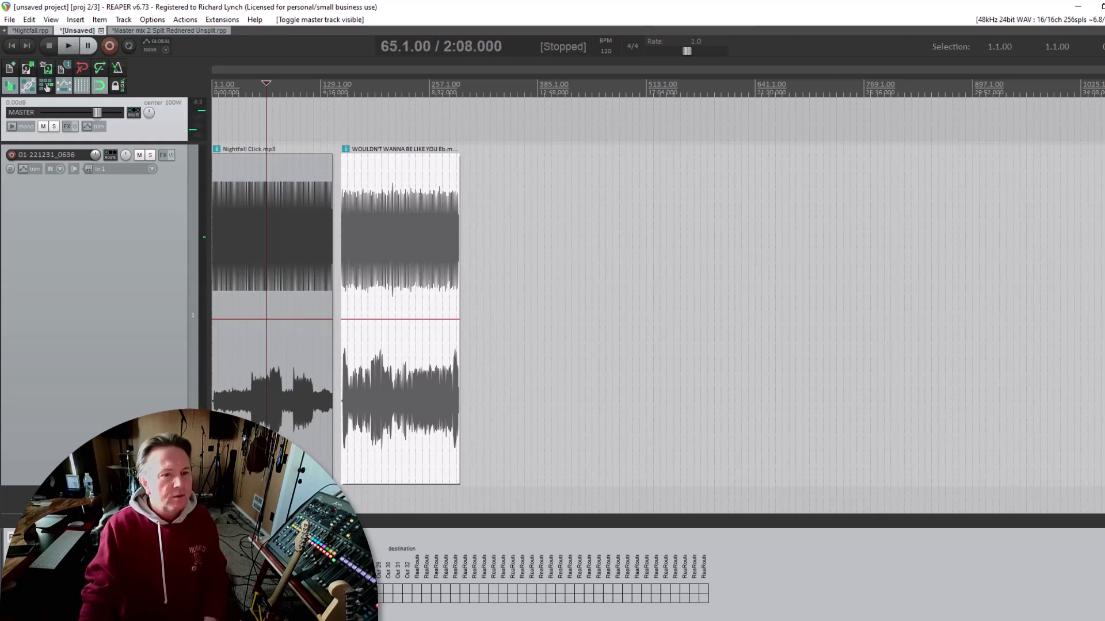
Play WOULDN'T WANNA BE LIKE YOU from bar 225, stop playback, and set that item's volume to +0.05 dB
click(386, 151)
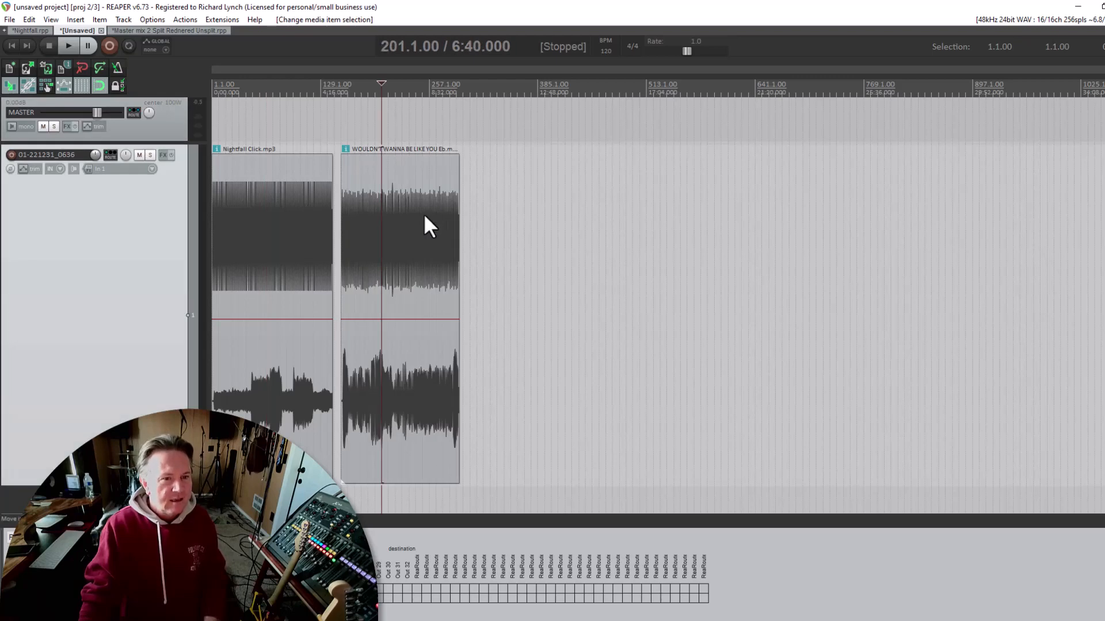
click(402, 238)
key(space)
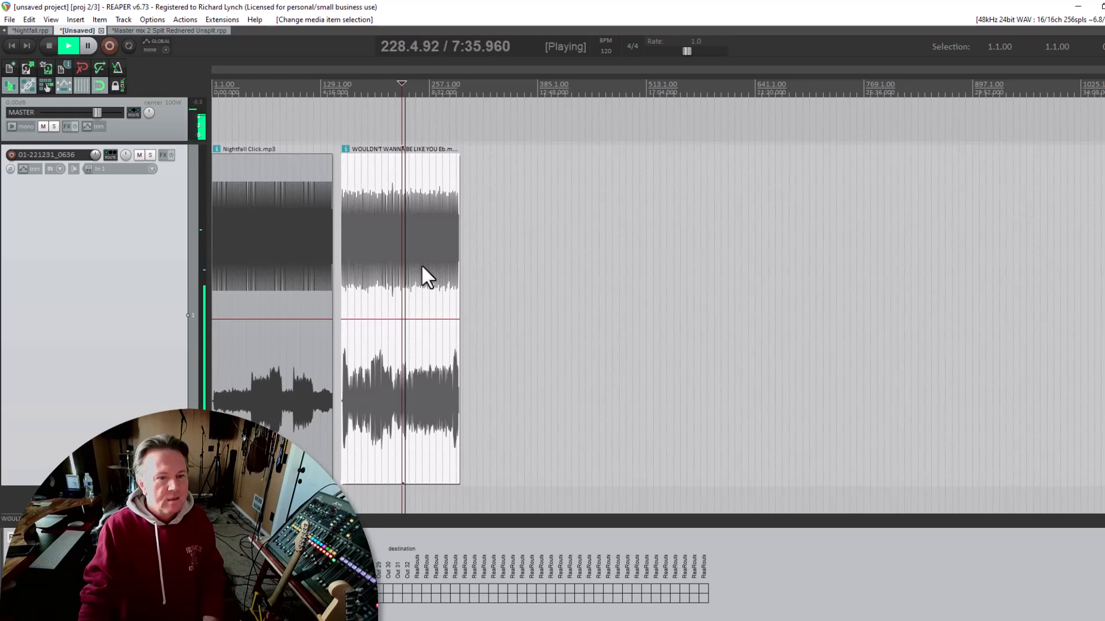
key(space)
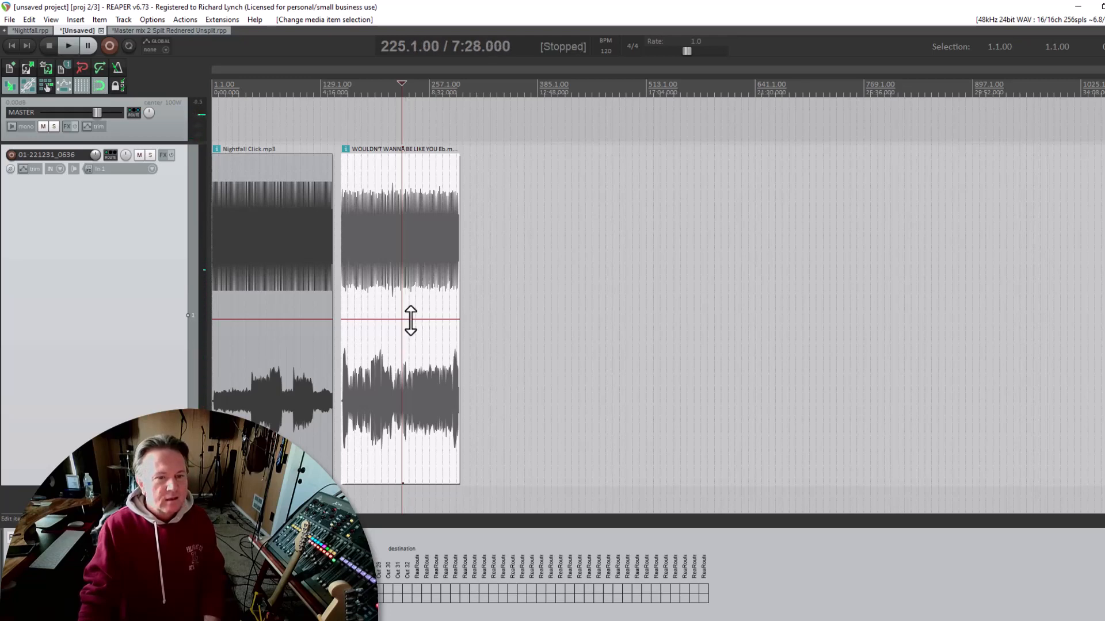
drag(413, 320, 414, 319)
drag(396, 207, 396, 206)
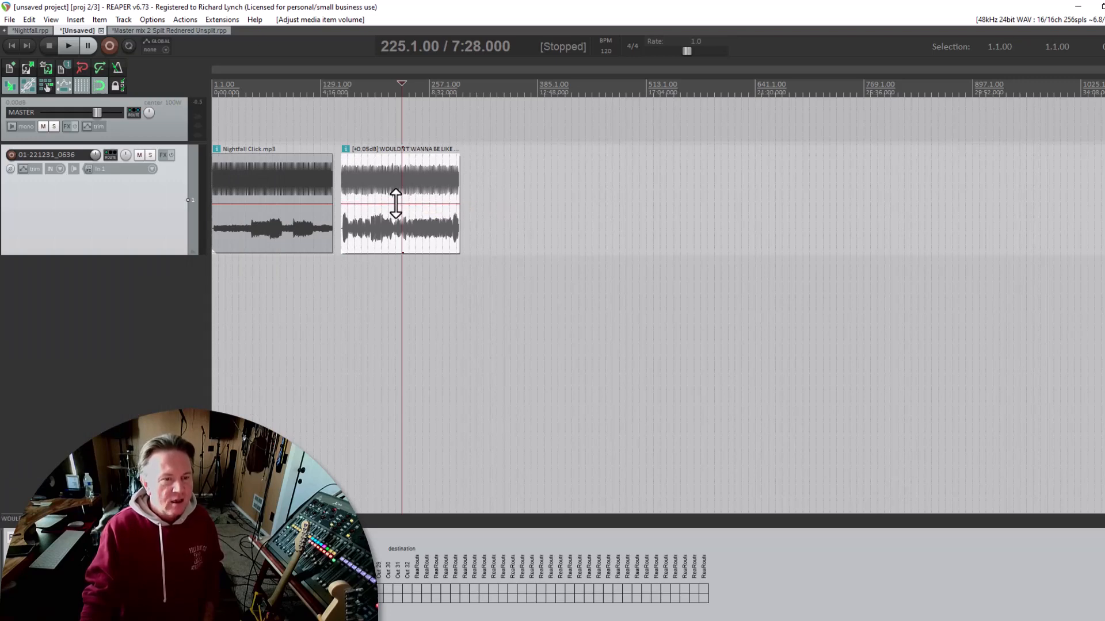
Duplicate the track holding both songs and pan the original and the copy to opposite sides
right_click(143, 221)
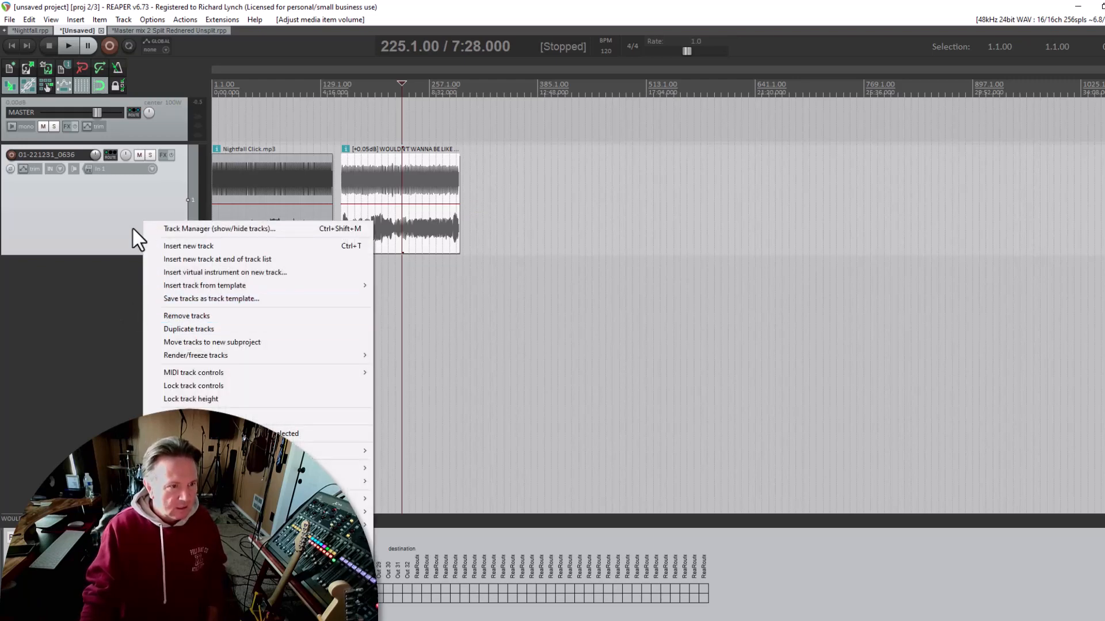
right_click(142, 200)
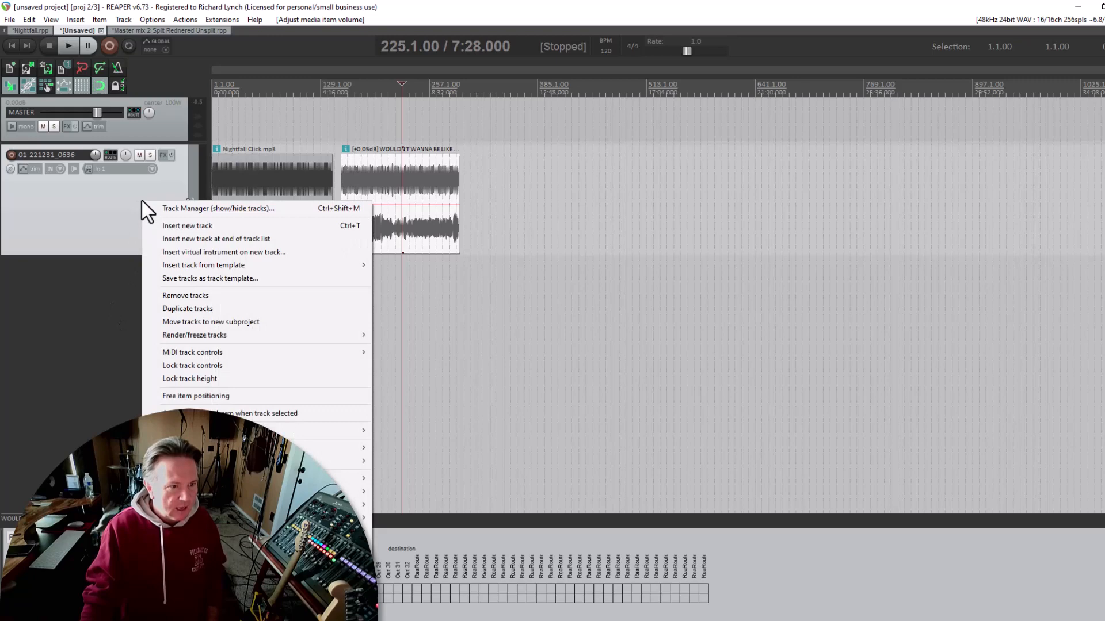
click(191, 309)
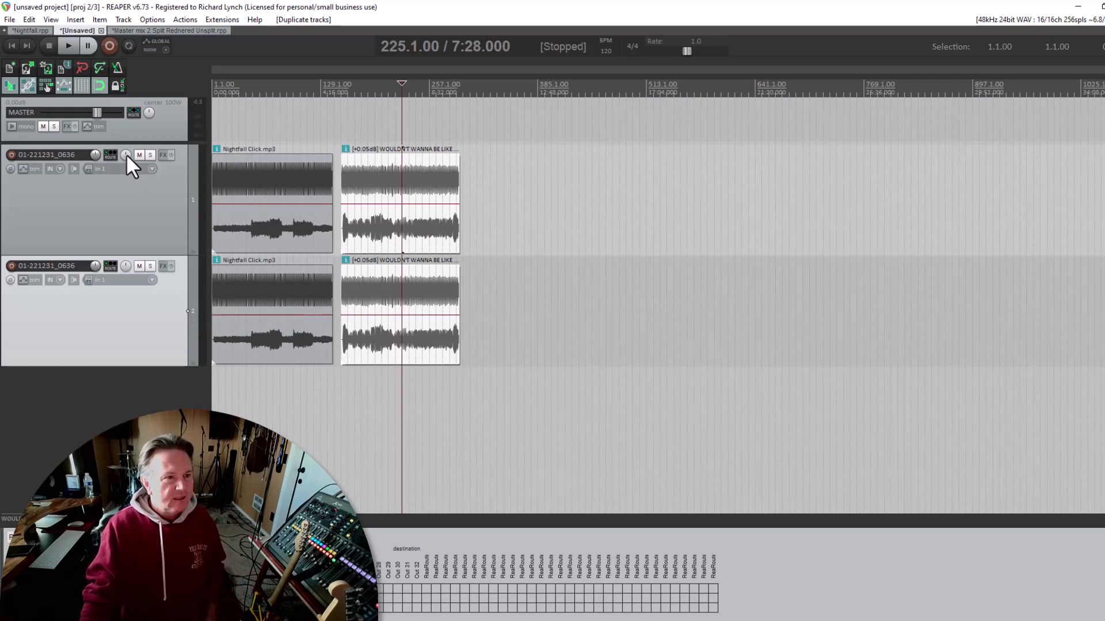
drag(123, 154, 127, 208)
drag(124, 267, 209, 321)
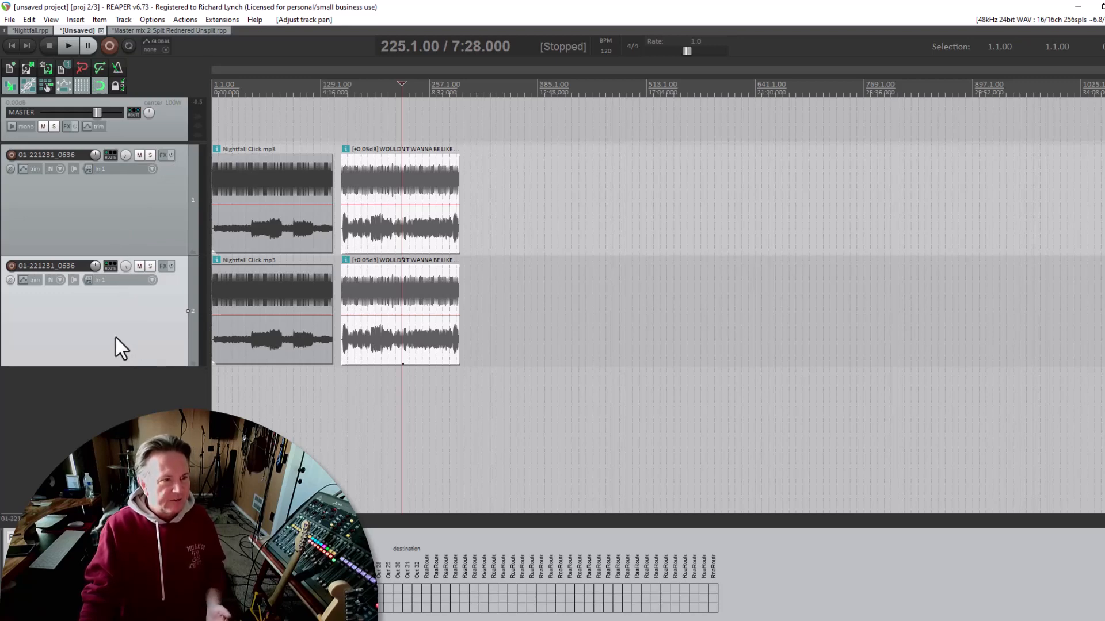
Rename the second track Click and the first track Song
double_click(80, 266)
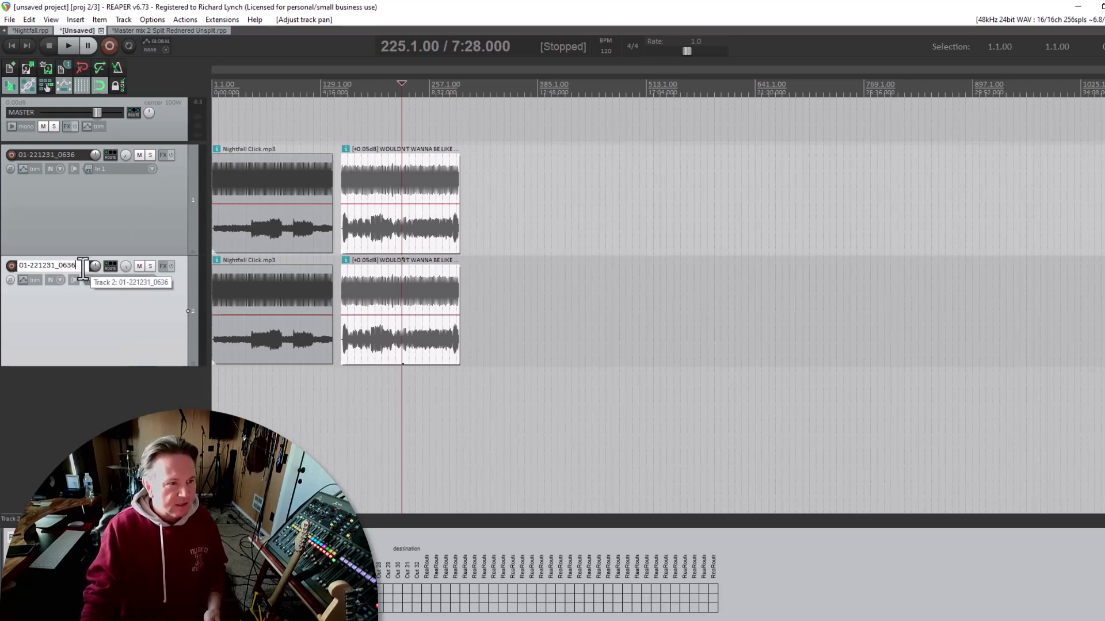
drag(76, 266, 42, 265)
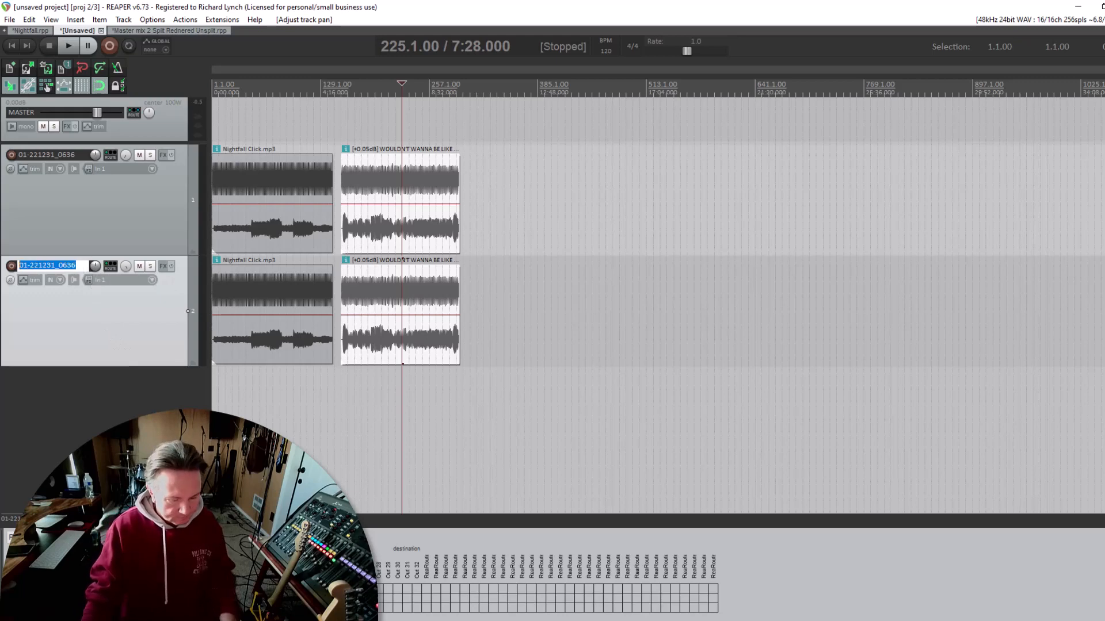
text(Click)
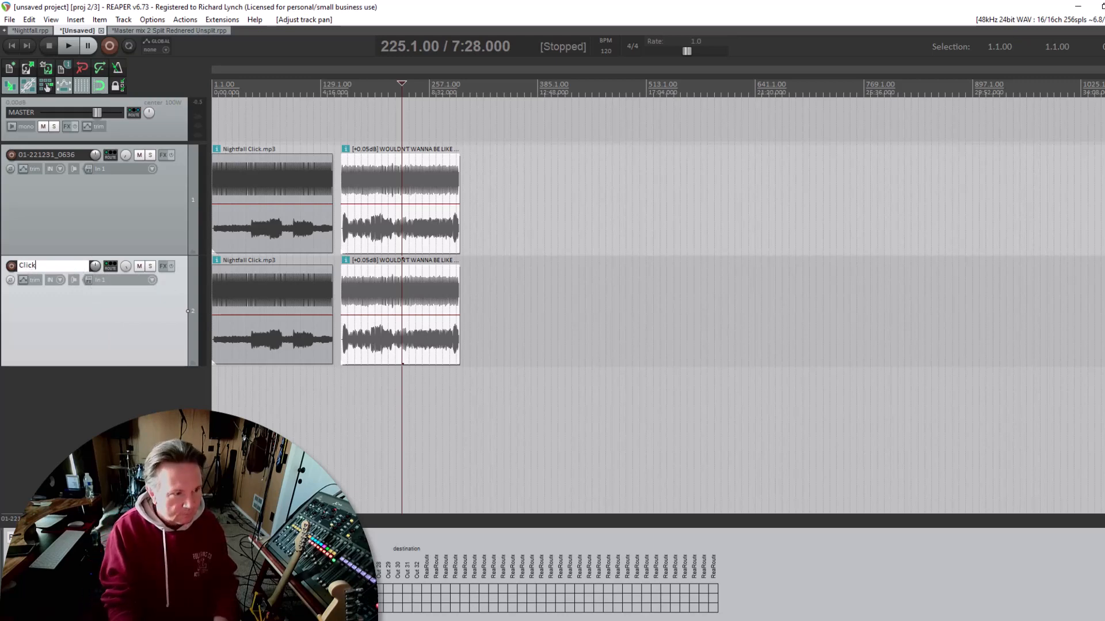
key(Return)
double_click(78, 153)
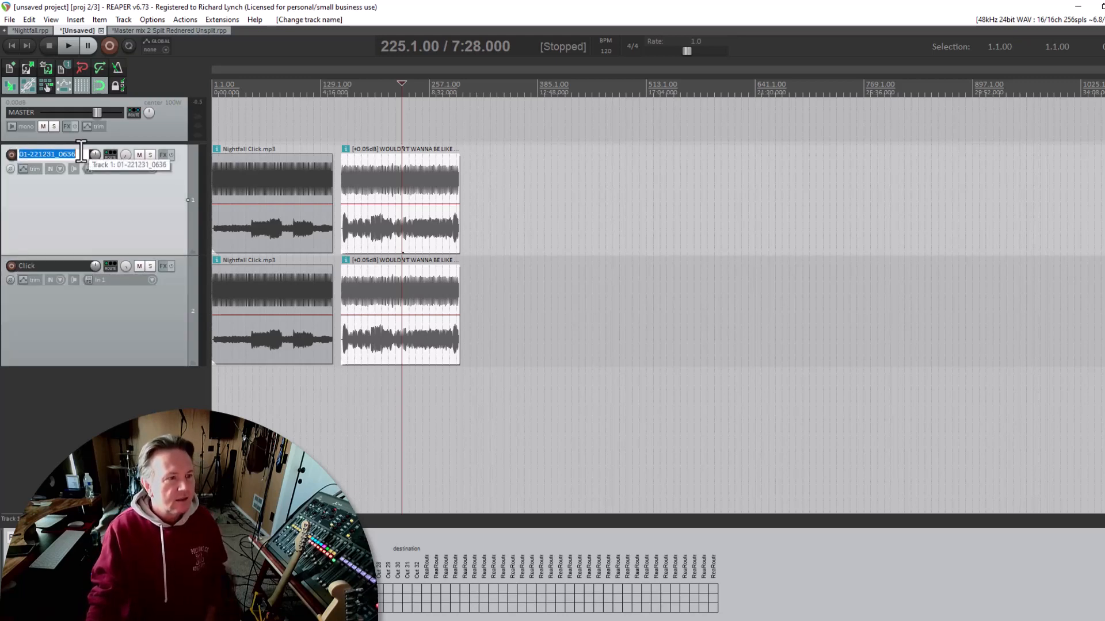
text(Song)
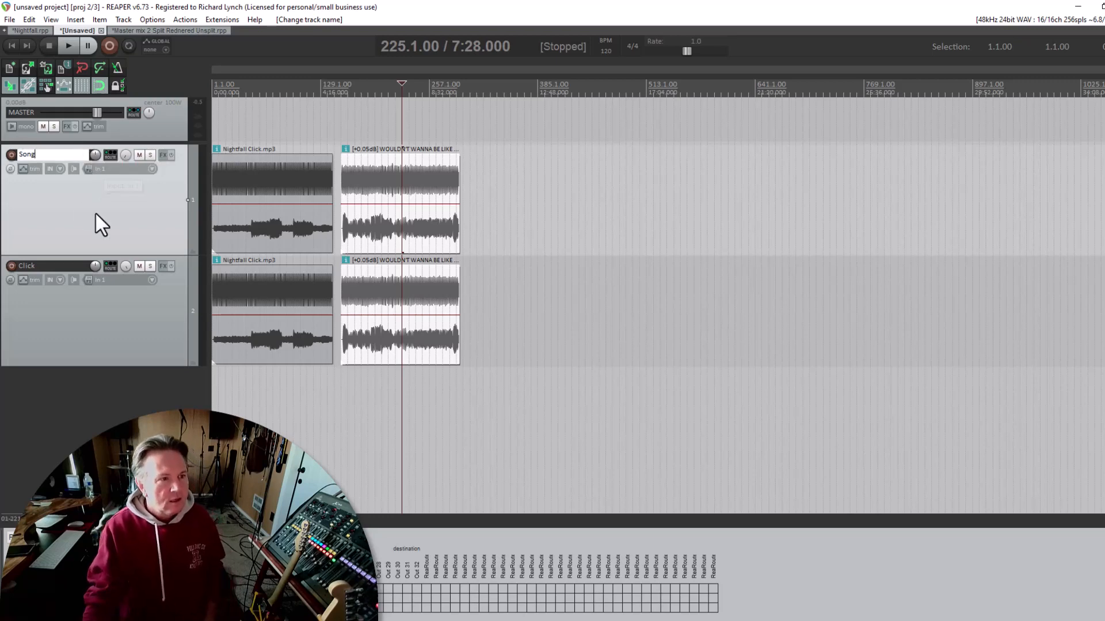
key(Return)
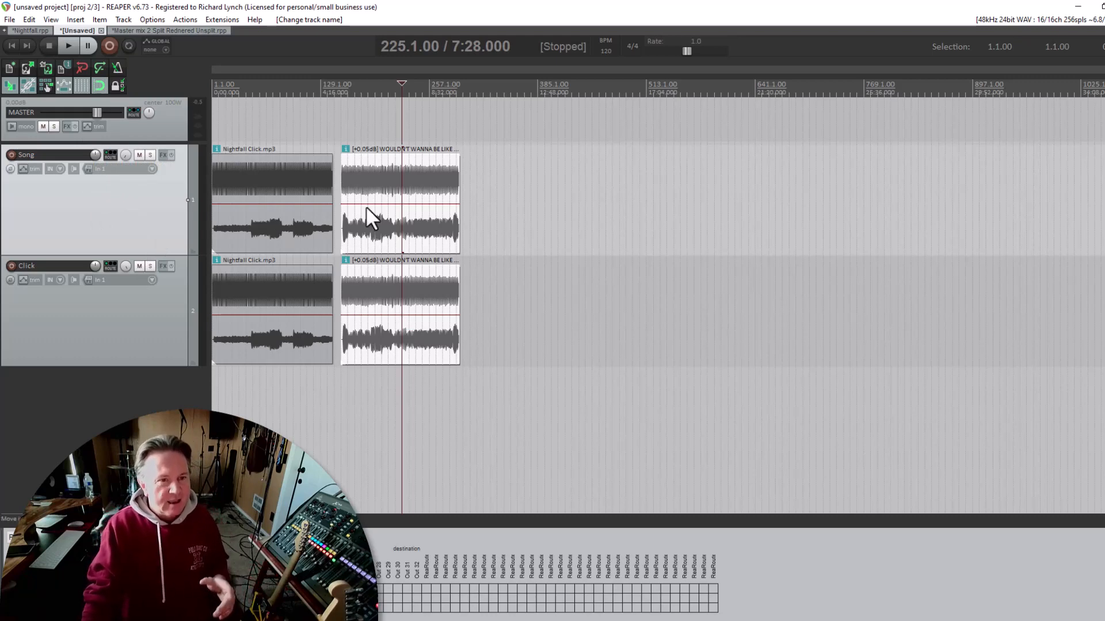
Set the WOULDN'T WANNA BE LIKE YOU item's volume to +0.75 dB on the Song track and -0.16 dB on the Click track
drag(378, 206, 404, 202)
click(494, 283)
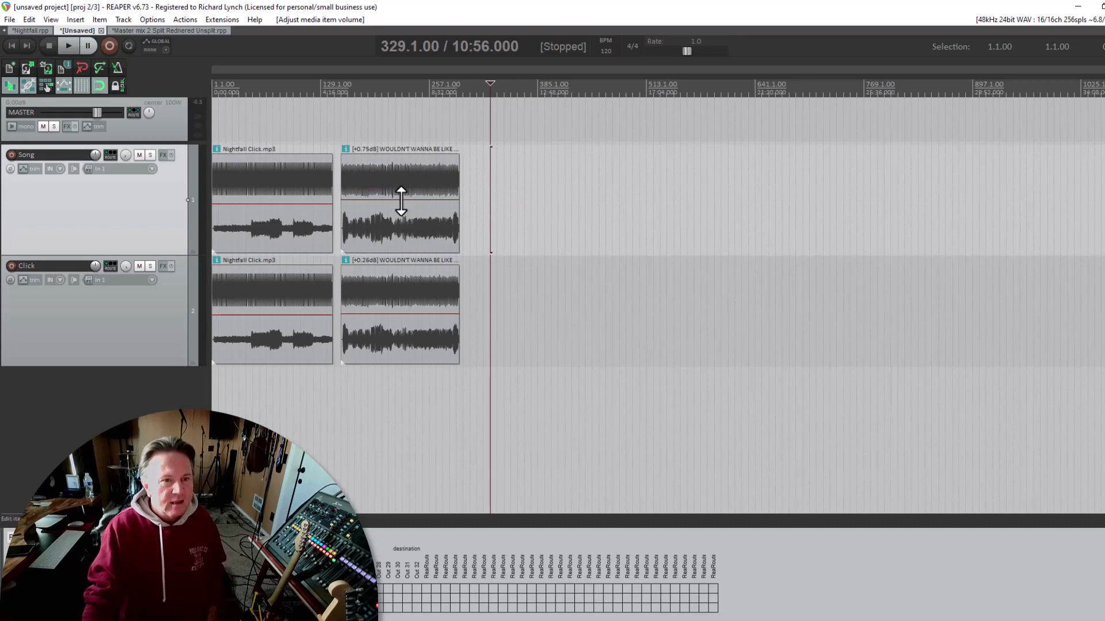
click(398, 317)
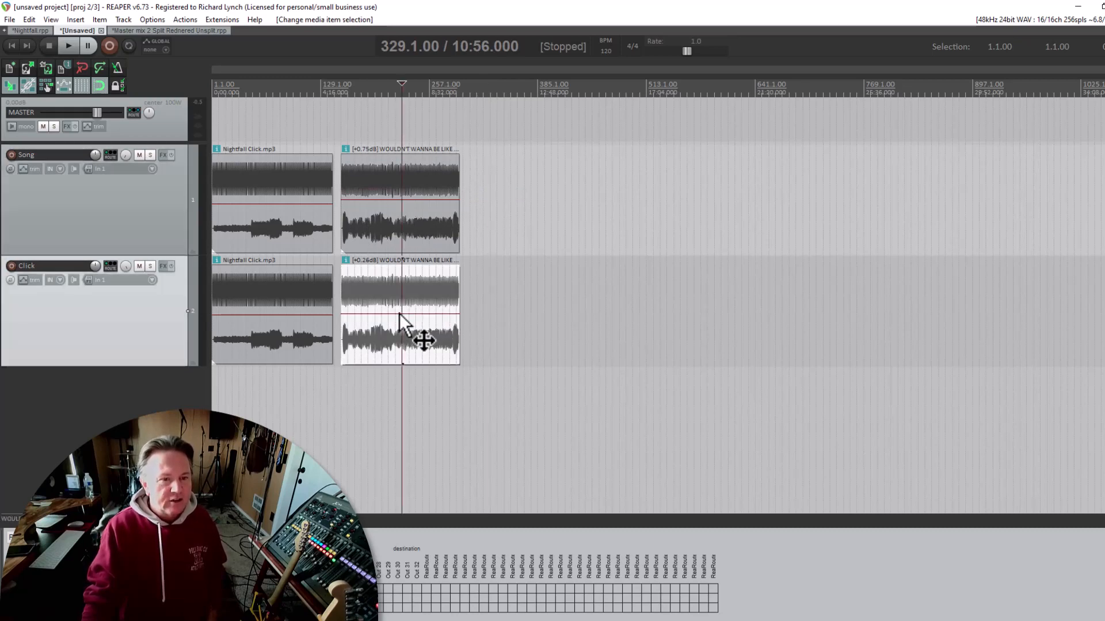
drag(398, 317, 397, 314)
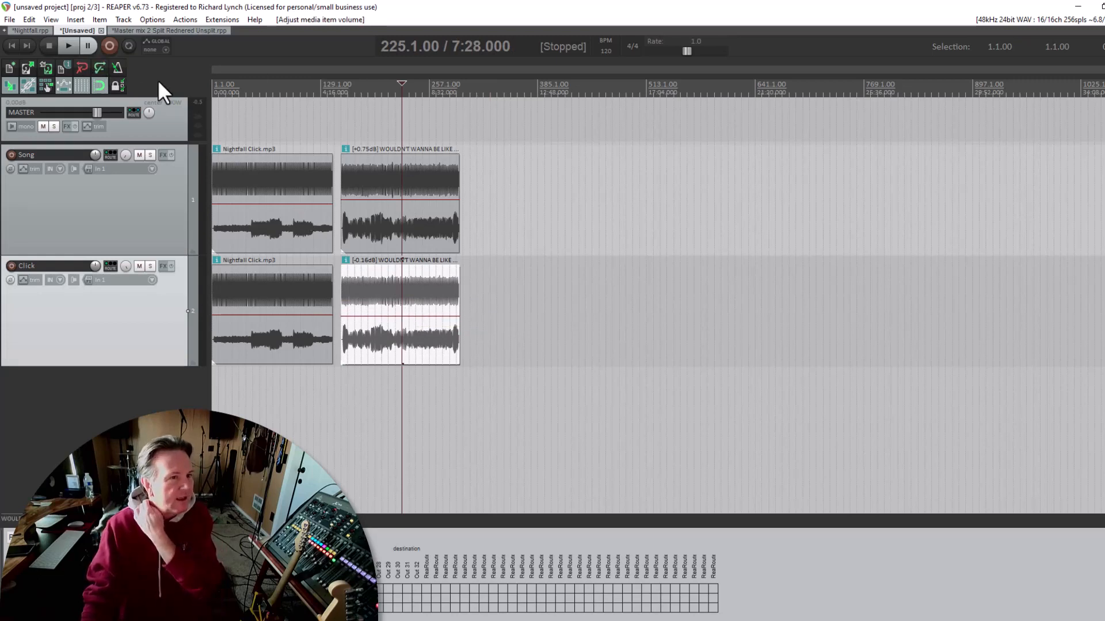
Play from bar 81 and, during playback, raise the Nightfall Click item's volume on the Click track to +4.30 dB
click(279, 92)
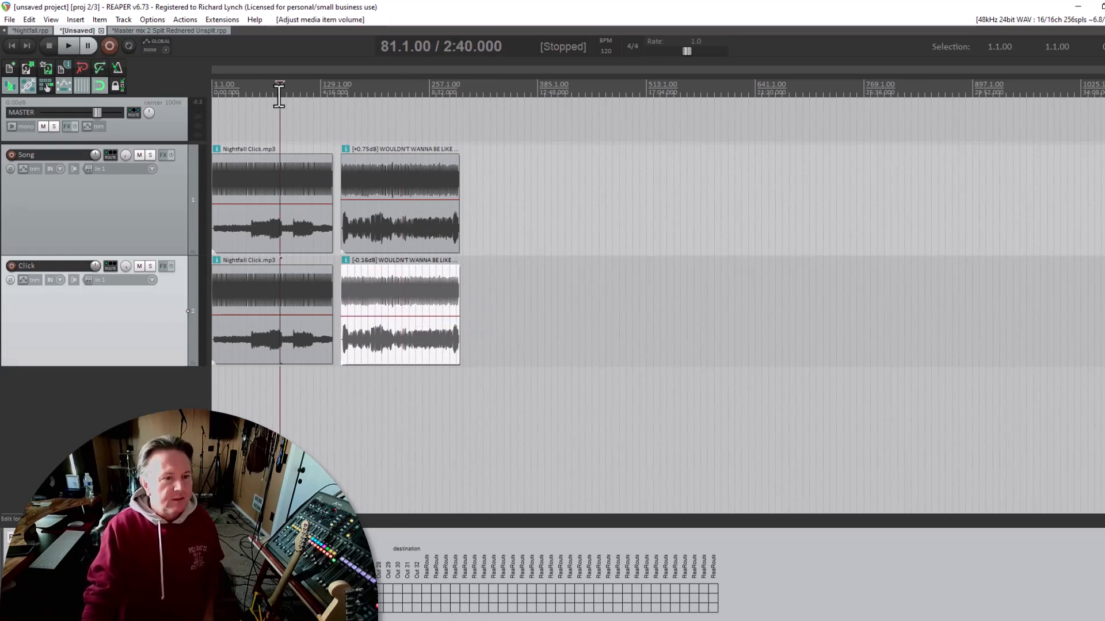
click(71, 46)
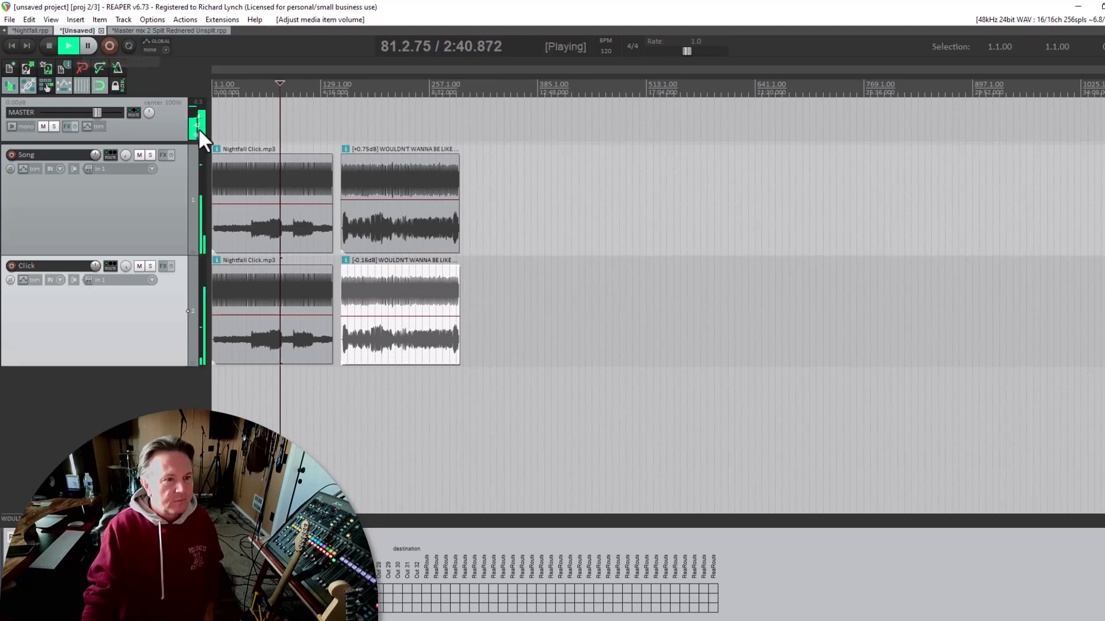
click(268, 316)
drag(270, 316, 270, 282)
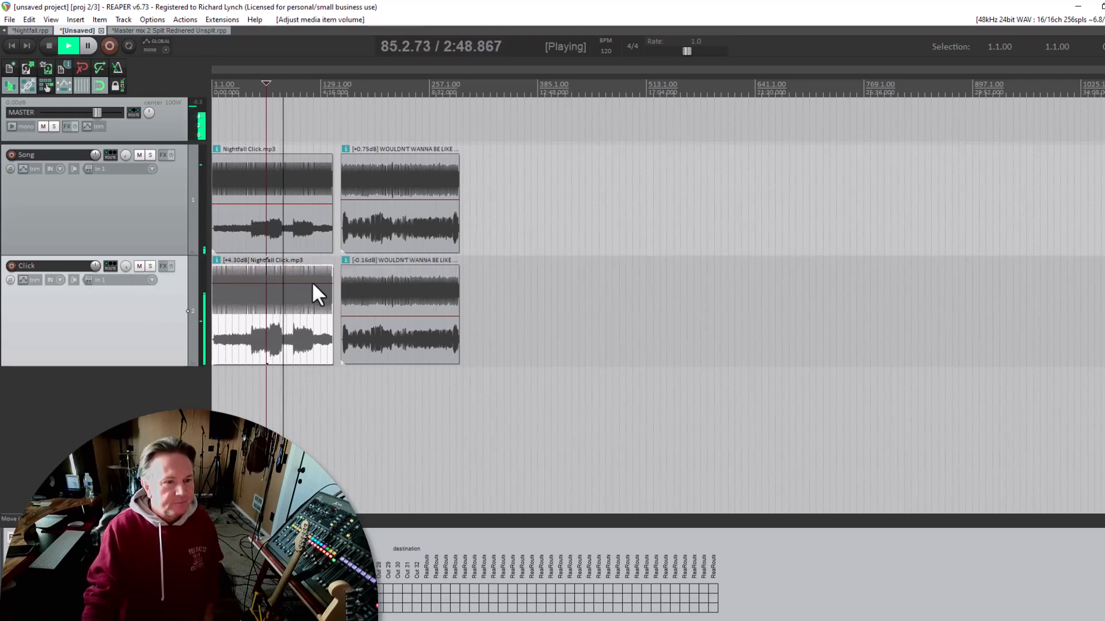
Lower the Nightfall Click item's volume on the Click track to +0.94 dB during playback, and stop playing
drag(299, 283, 299, 311)
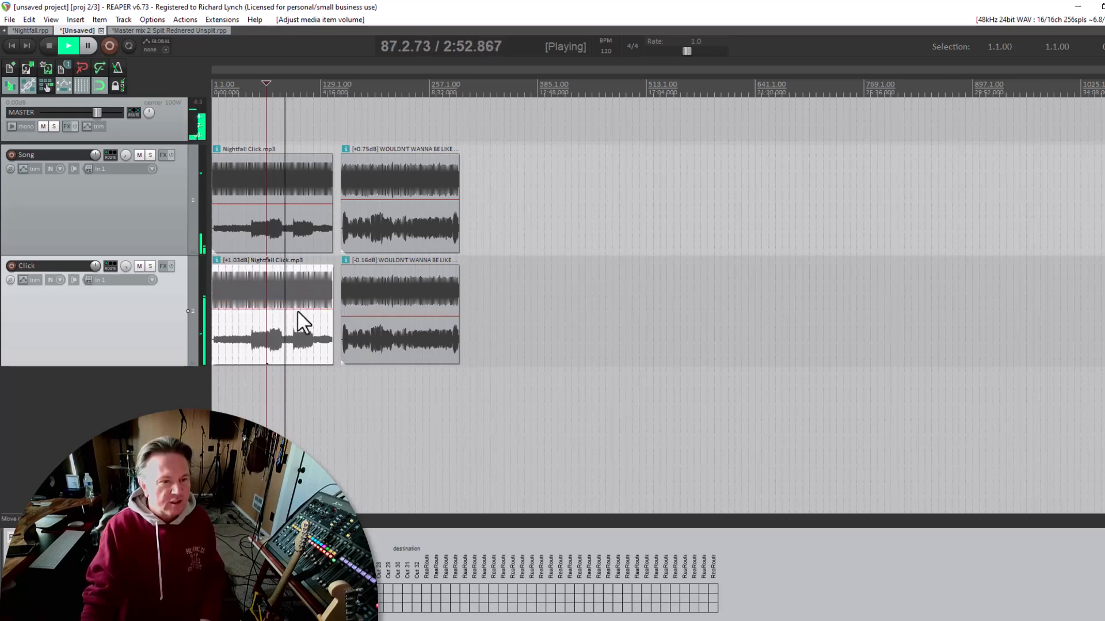
key(space)
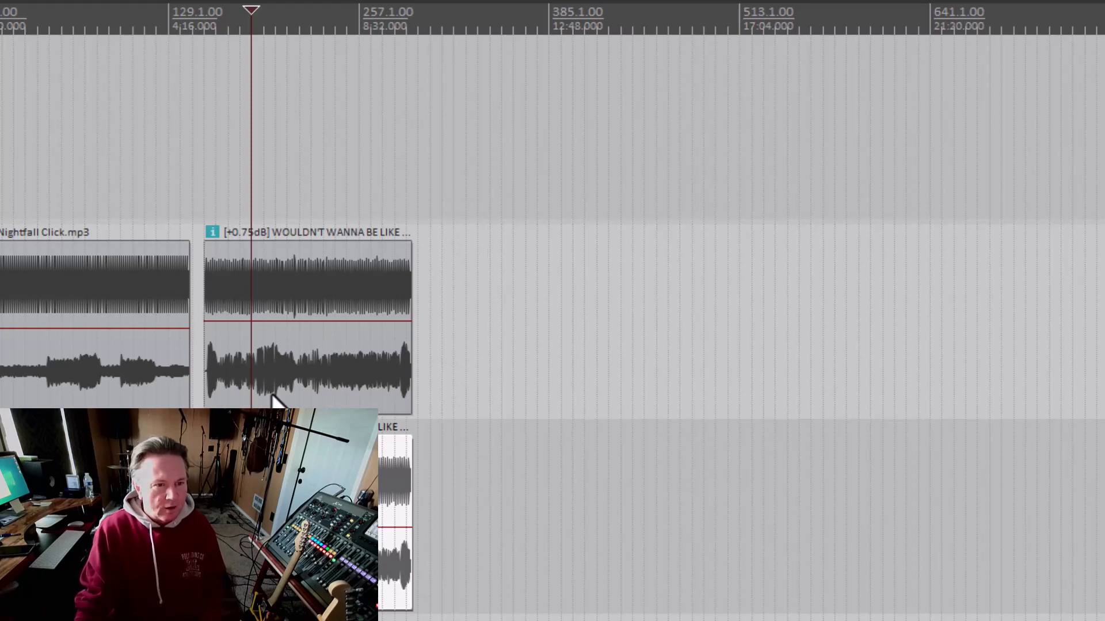
Enable the volume knob among the media item buttons in the preferences and apply the change
key(ctrl+p)
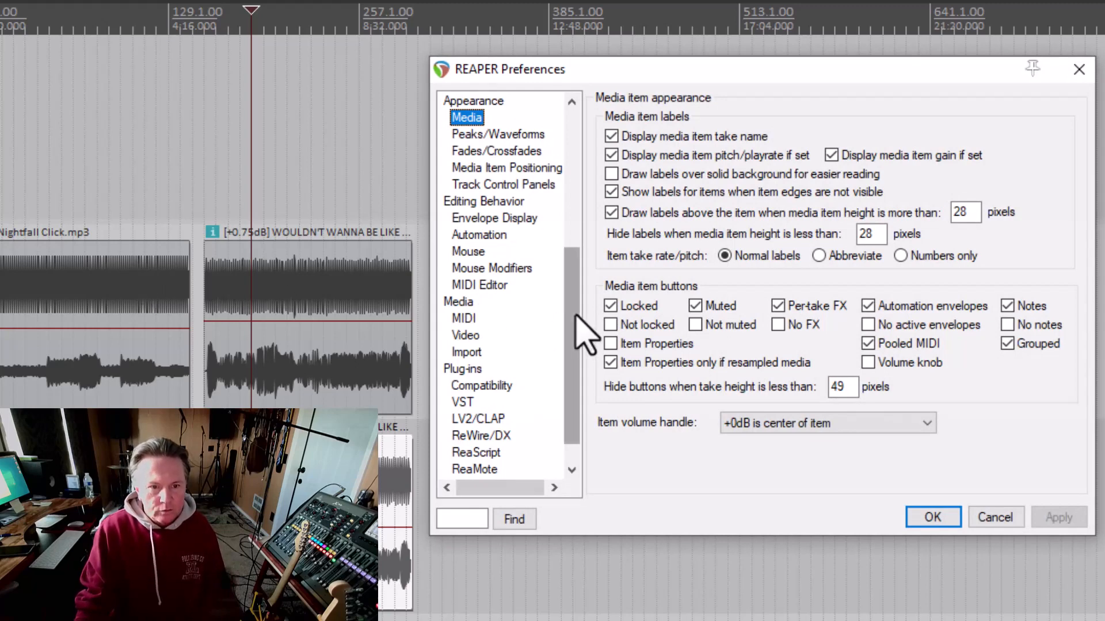
click(457, 303)
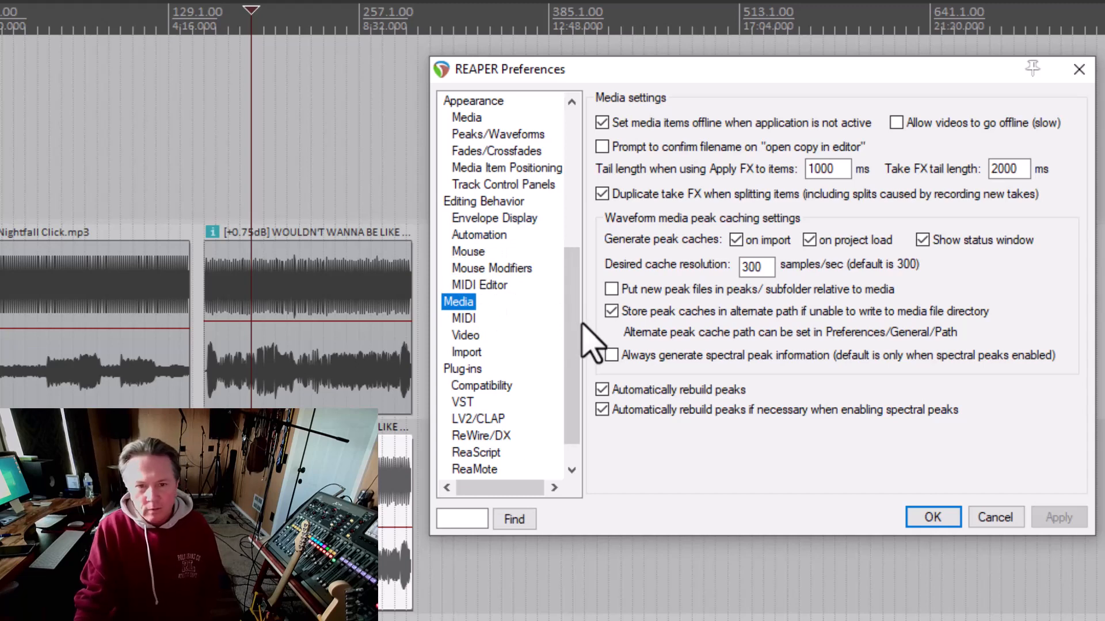
drag(574, 328, 573, 311)
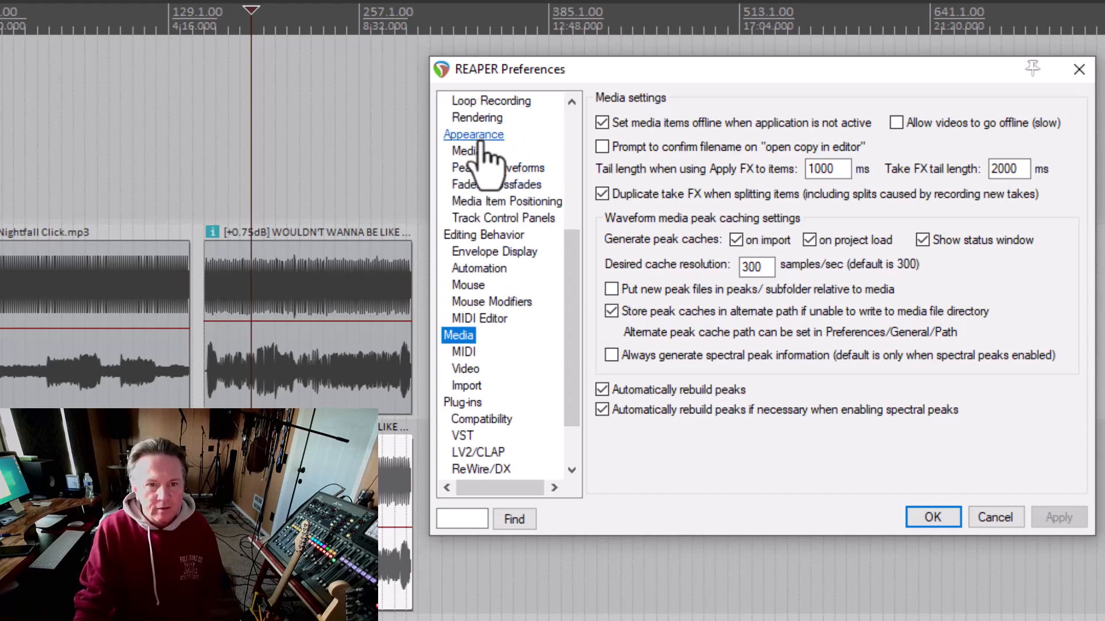
click(481, 137)
click(467, 152)
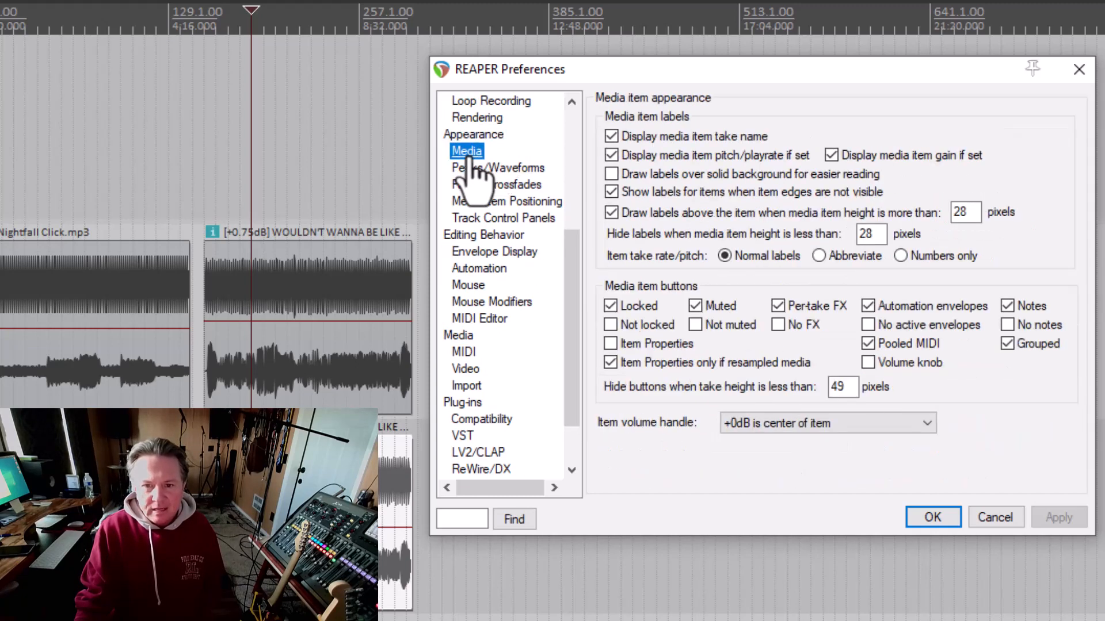
click(869, 364)
click(1059, 518)
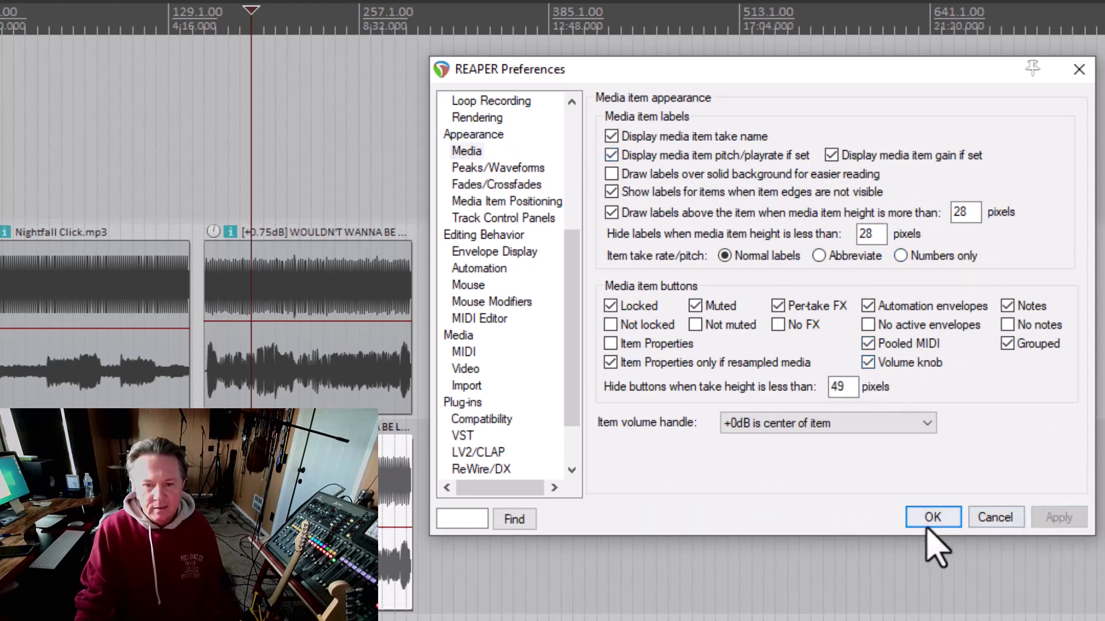
click(927, 518)
Set the WOULDN'T WANNA BE LIKE YOU item's volume on the Click track to +0.84 dB
mouse_move(214, 433)
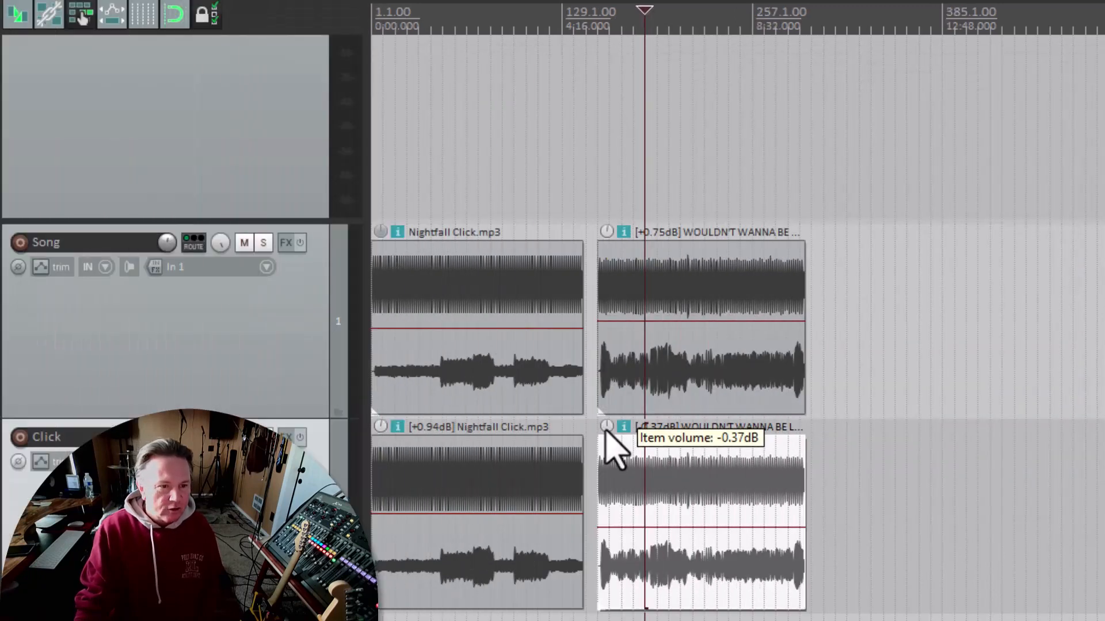
mouse_move(608, 427)
mouse_down()
mouse_move(611, 456)
mouse_move(610, 397)
mouse_move(612, 444)
mouse_move(614, 410)
mouse_up()
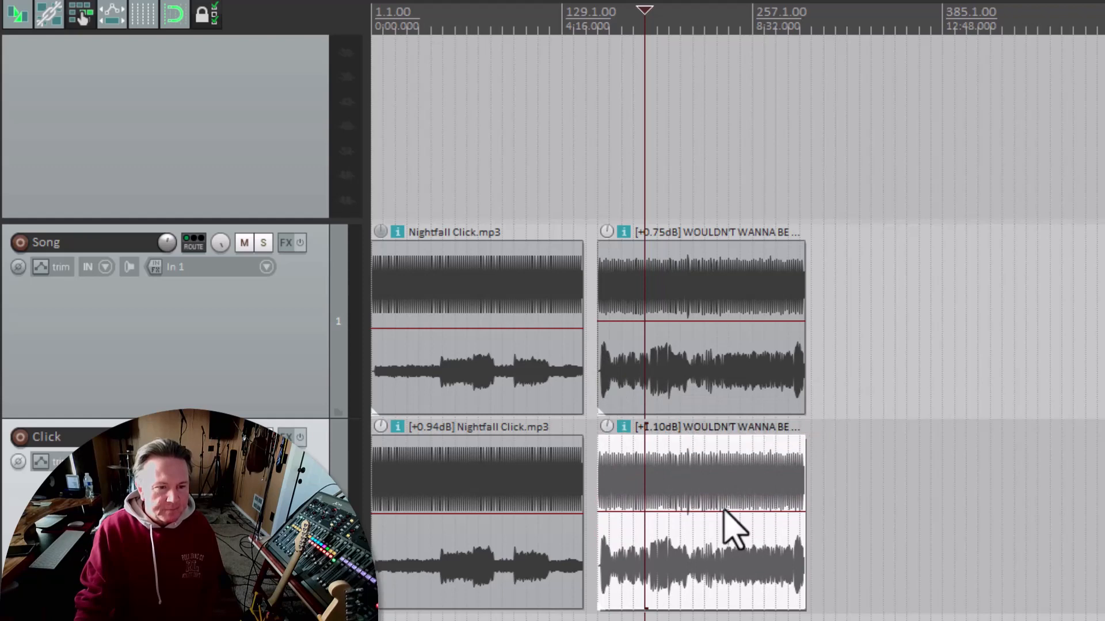
mouse_move(698, 511)
mouse_down()
mouse_move(698, 534)
mouse_move(698, 516)
mouse_up()
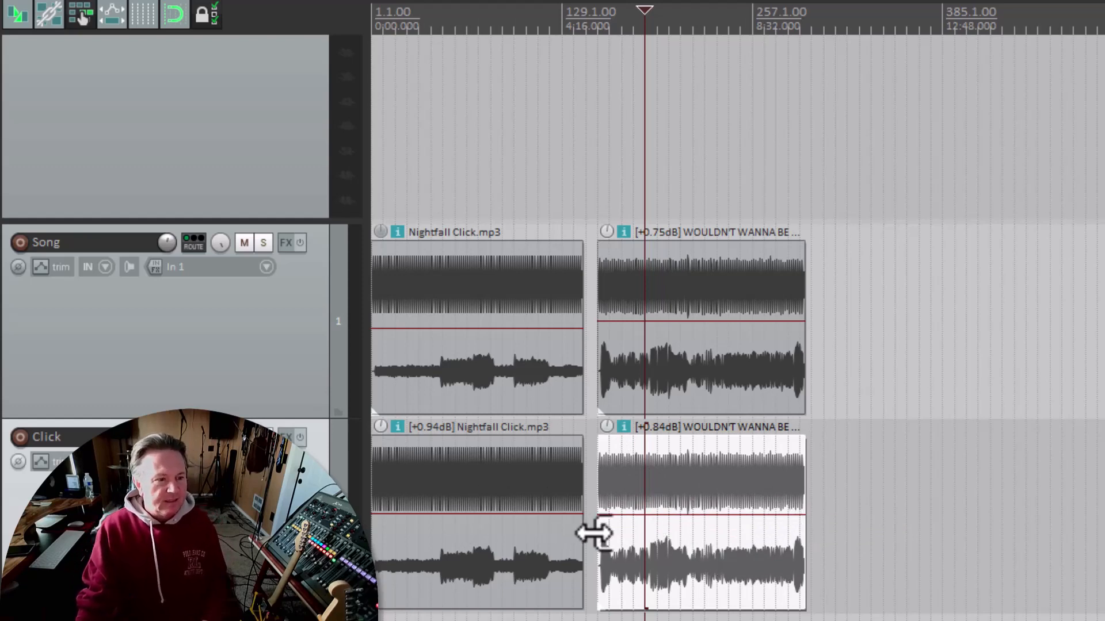
Play the second song from bar 185 and mute the Song track during playback
key(space)
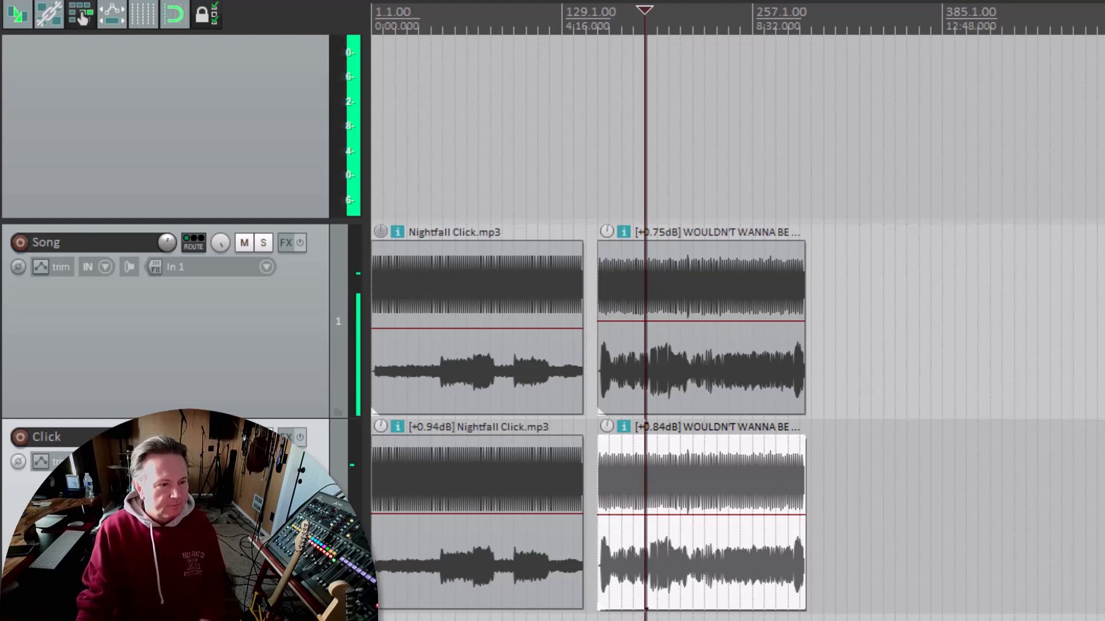
click(244, 243)
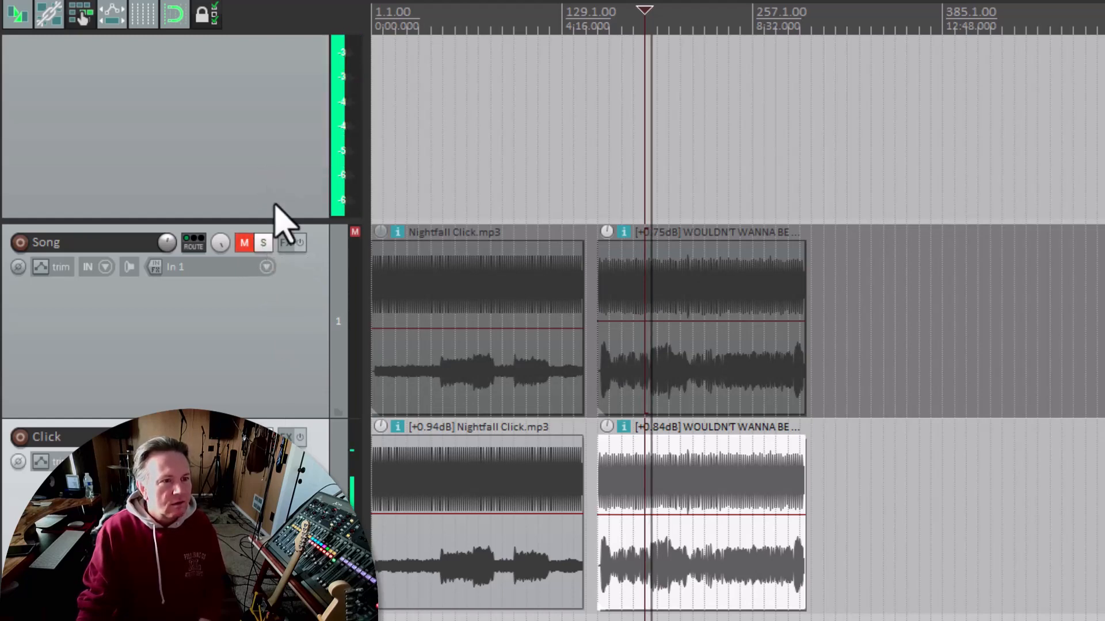
scroll(737, 310, up, 3)
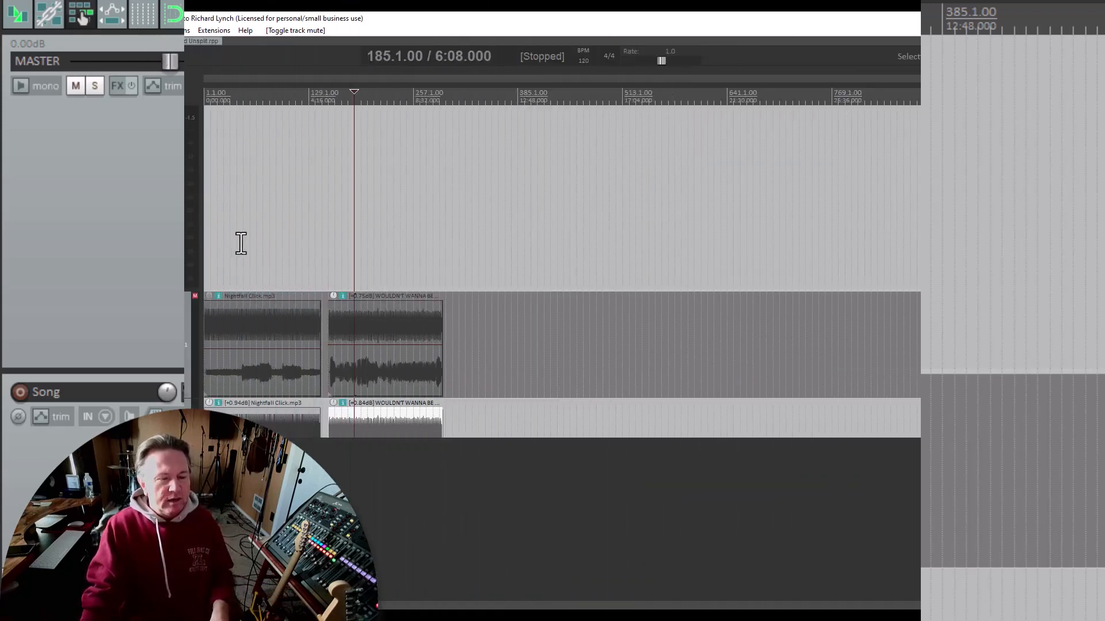
Switch to the Master mix 2 Split Rednered Unsplit project and show its first four songs in detail
click(184, 40)
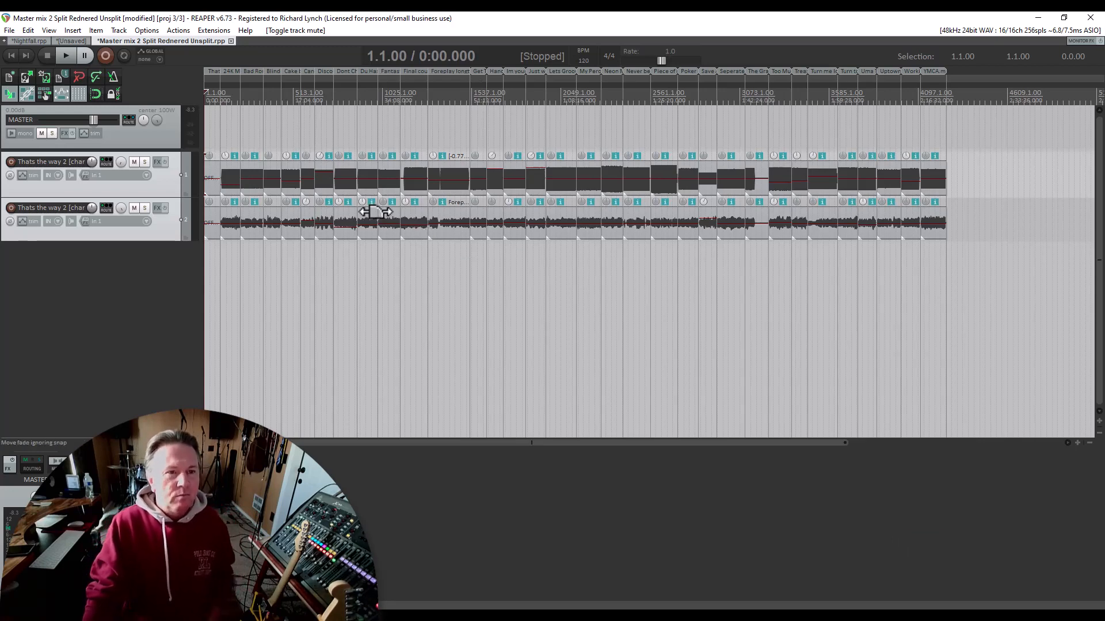
drag(845, 444, 331, 464)
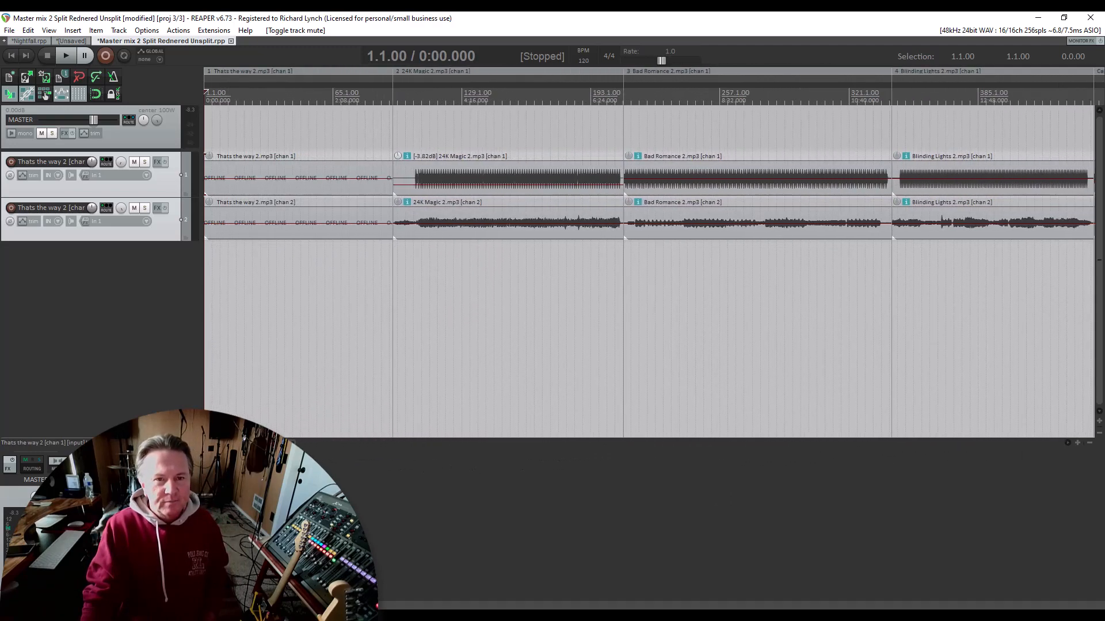
Select the time range of the 24K Magic 2 items, review the command for creating a region from it, and remove the selection
click(622, 306)
drag(622, 306, 396, 311)
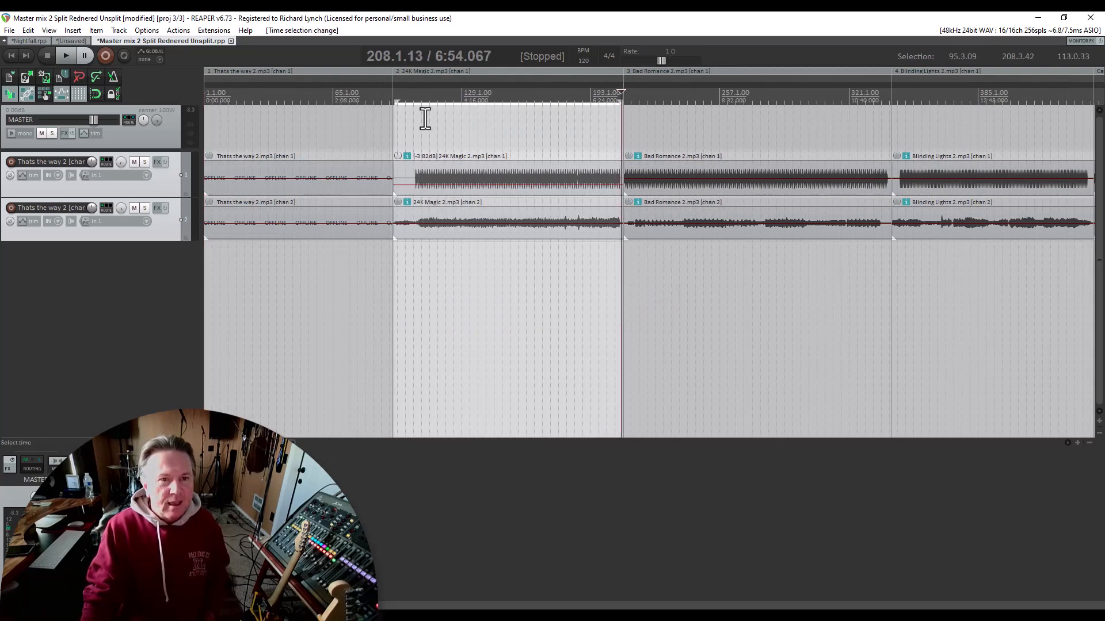
right_click(439, 81)
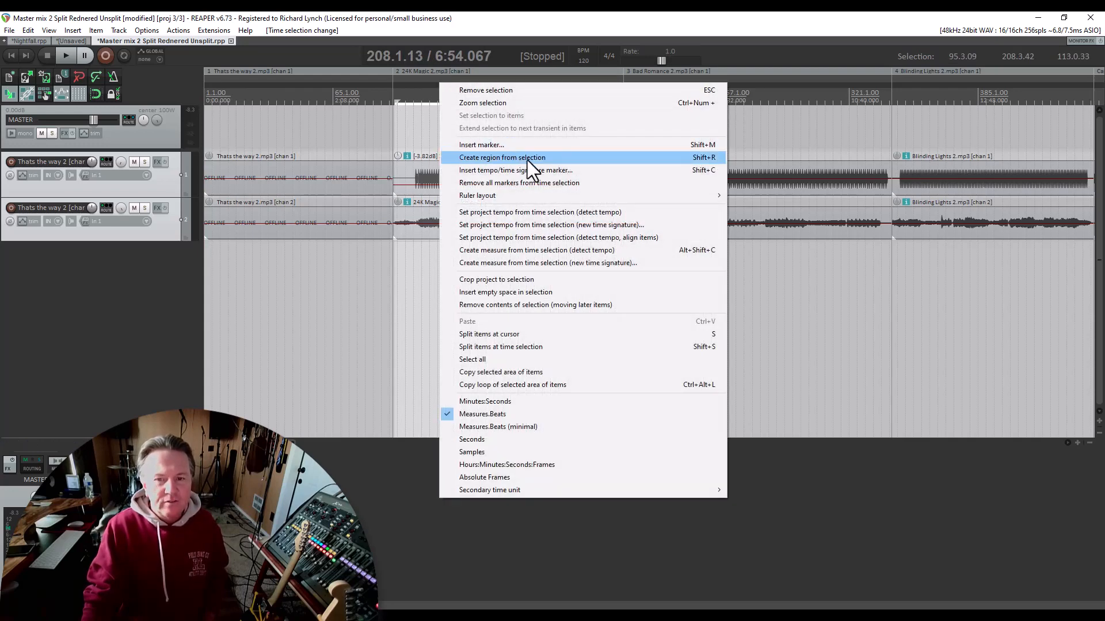
click(364, 280)
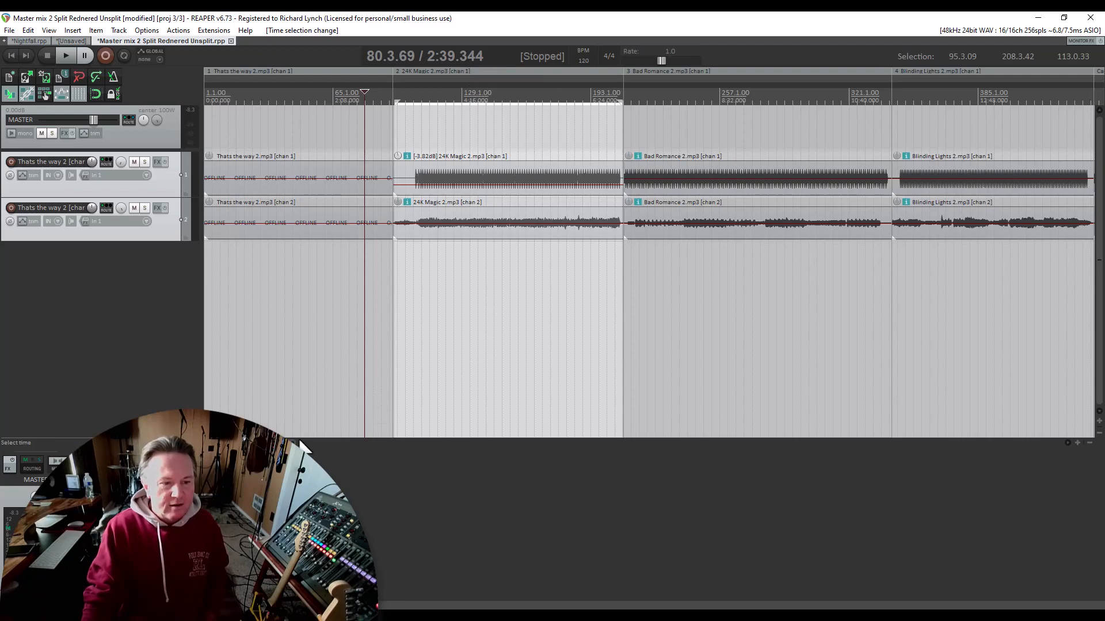
drag(299, 447, 732, 474)
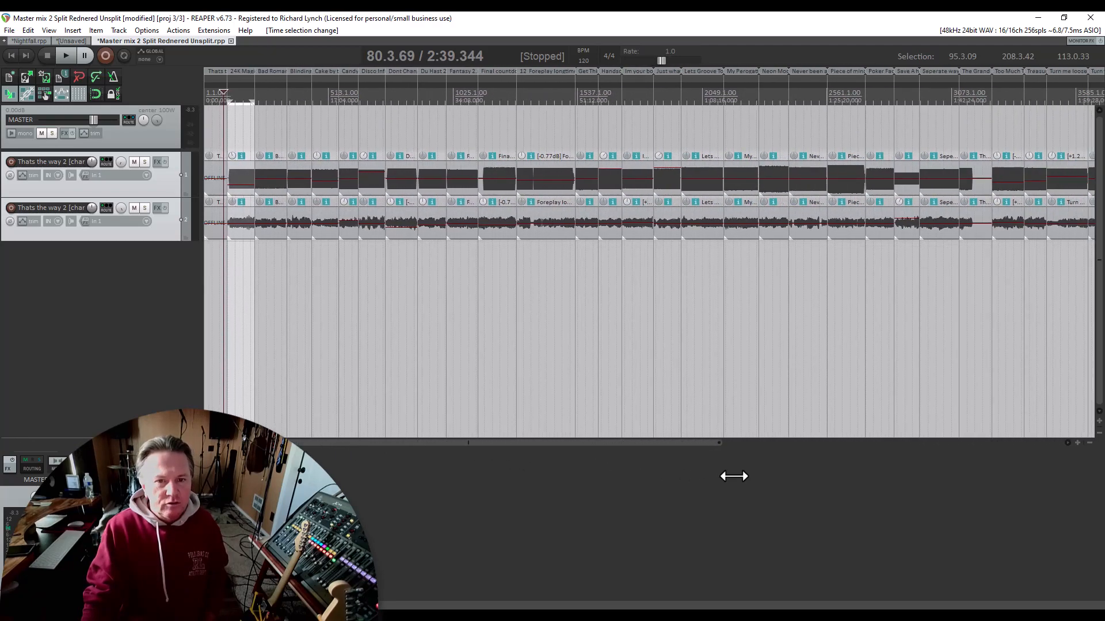
click(234, 114)
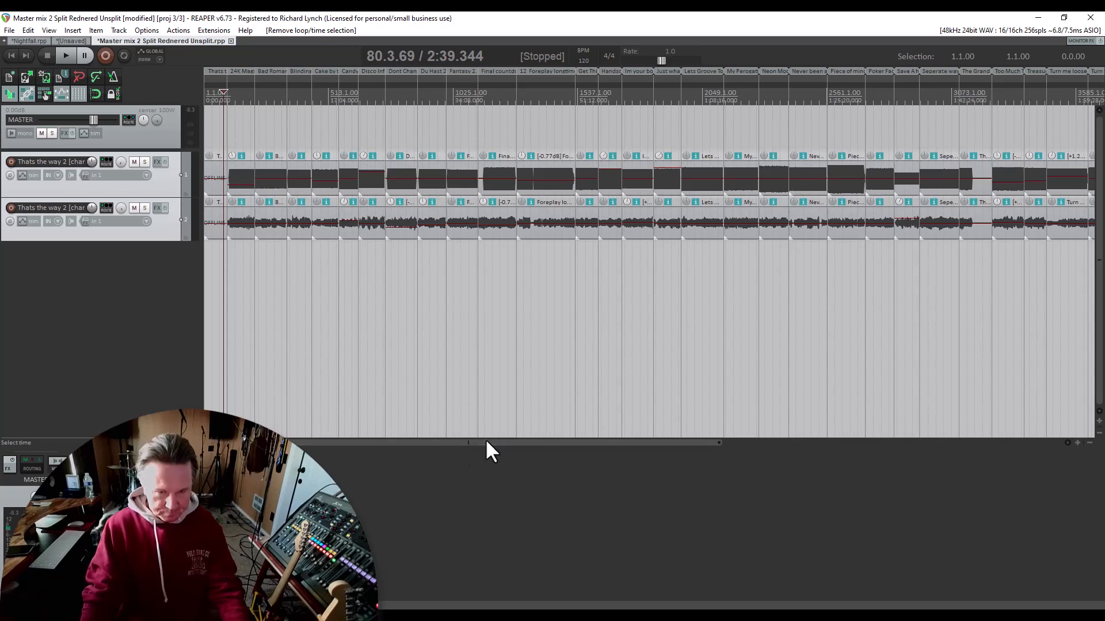
Marquee-select the second track's items, replace that with the opening songs on the first track, and clear the item selection
drag(485, 443, 640, 437)
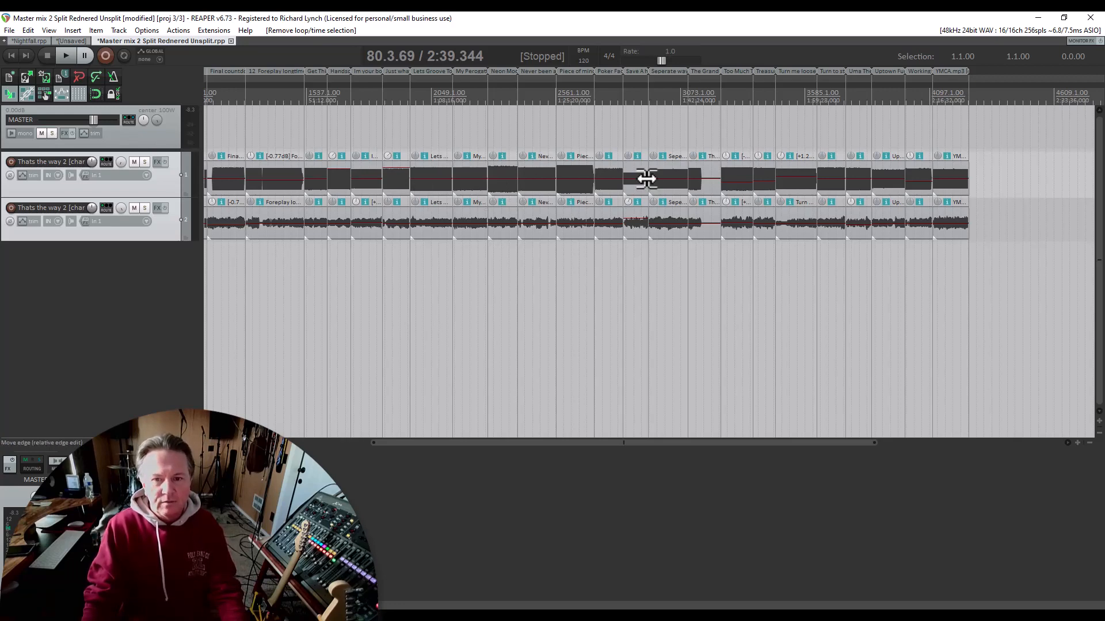
mouse_move(829, 200)
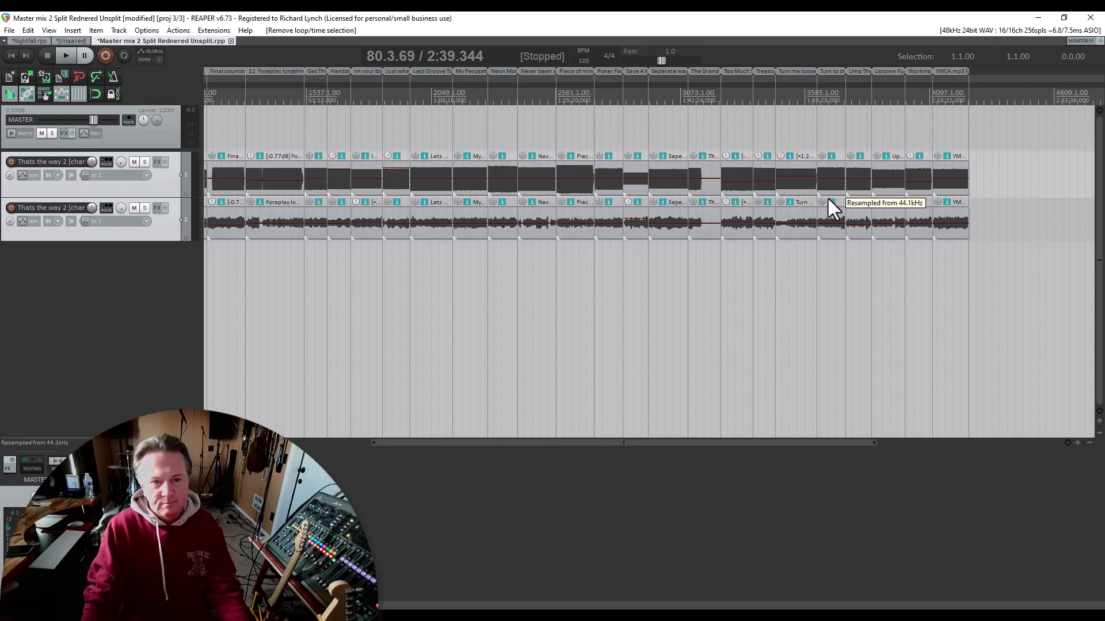
drag(1009, 226, 189, 241)
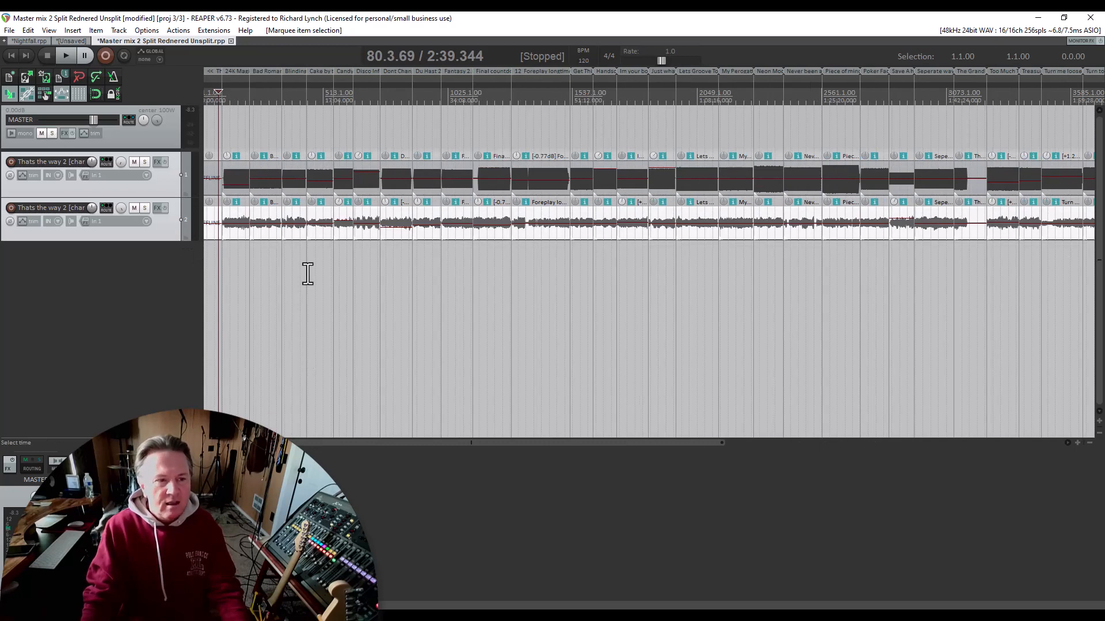
drag(226, 141, 582, 183)
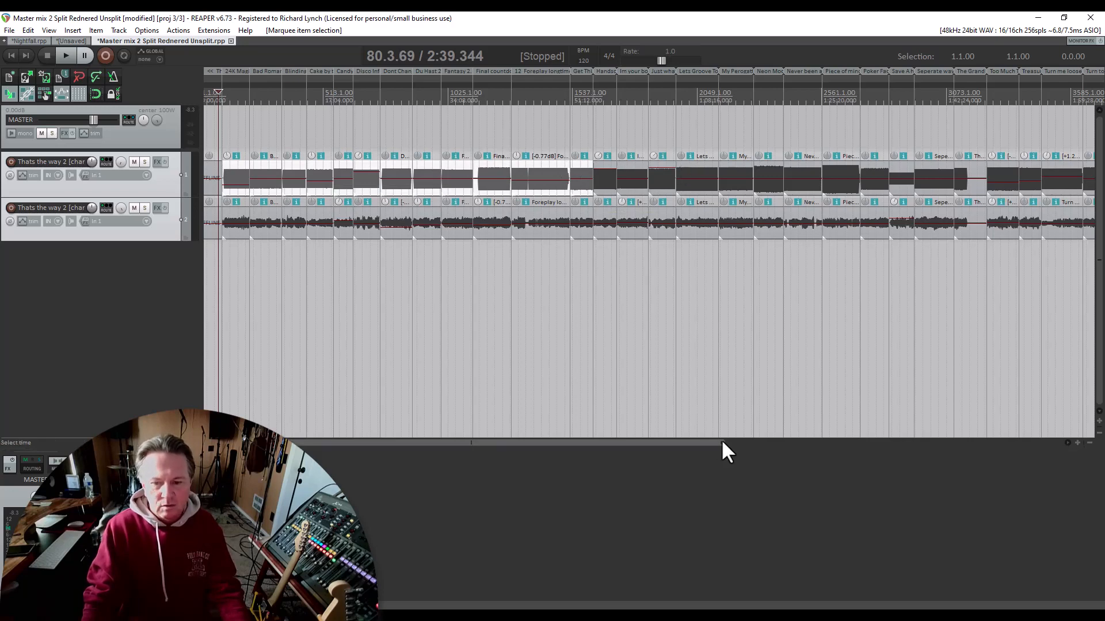
drag(726, 445, 866, 466)
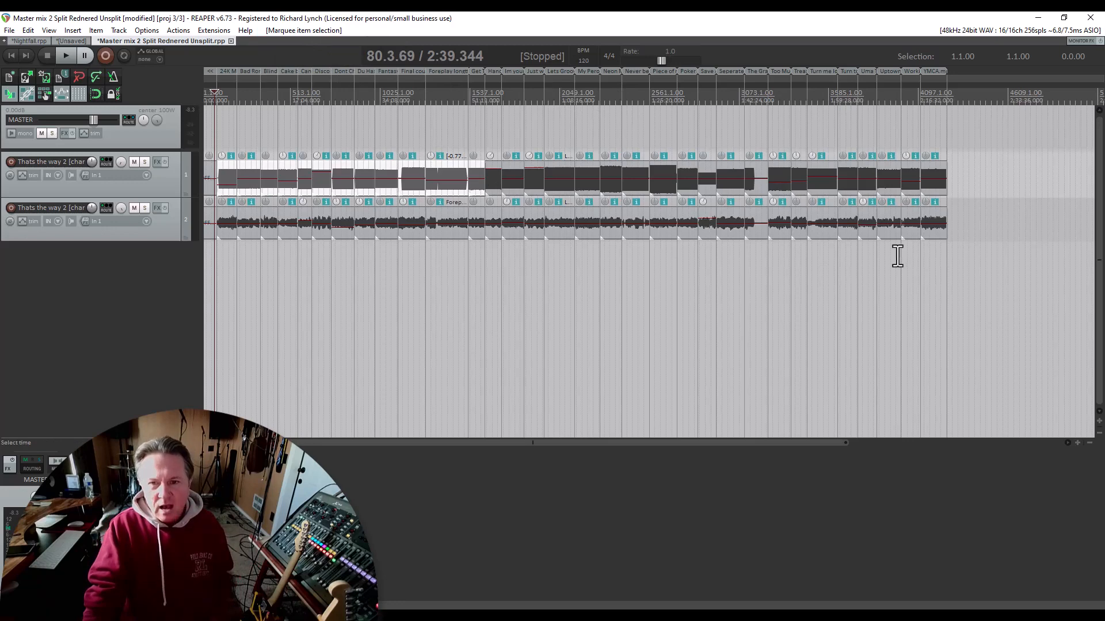
click(220, 258)
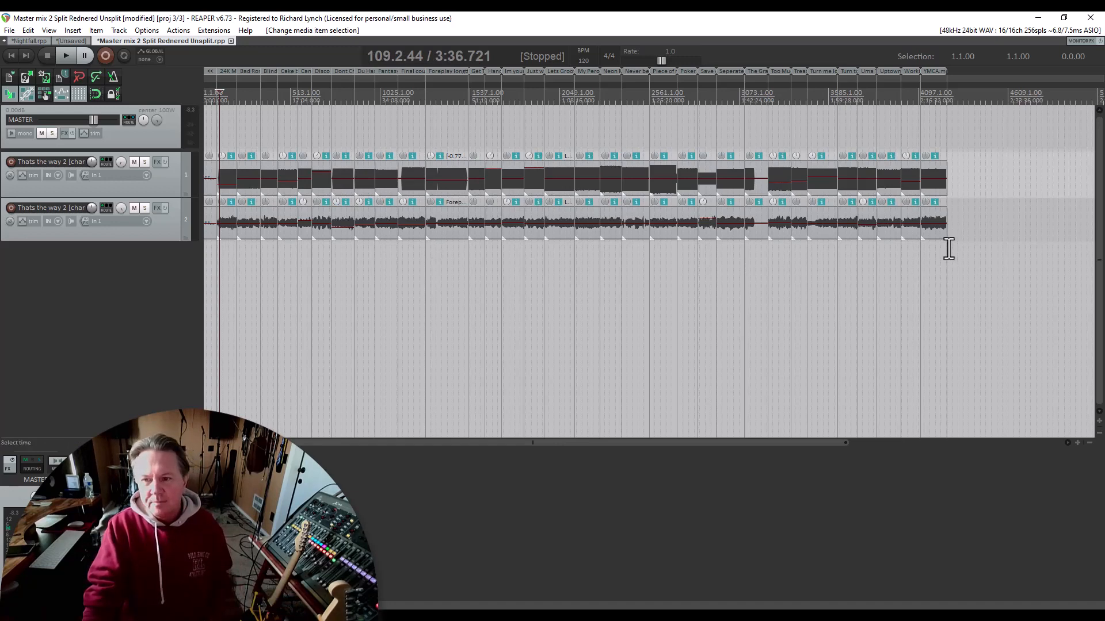
Place the edit cursor at the end of the last song, YMCA, with no time selection
mouse_move(948, 248)
mouse_down()
mouse_move(925, 246)
mouse_move(957, 249)
mouse_up()
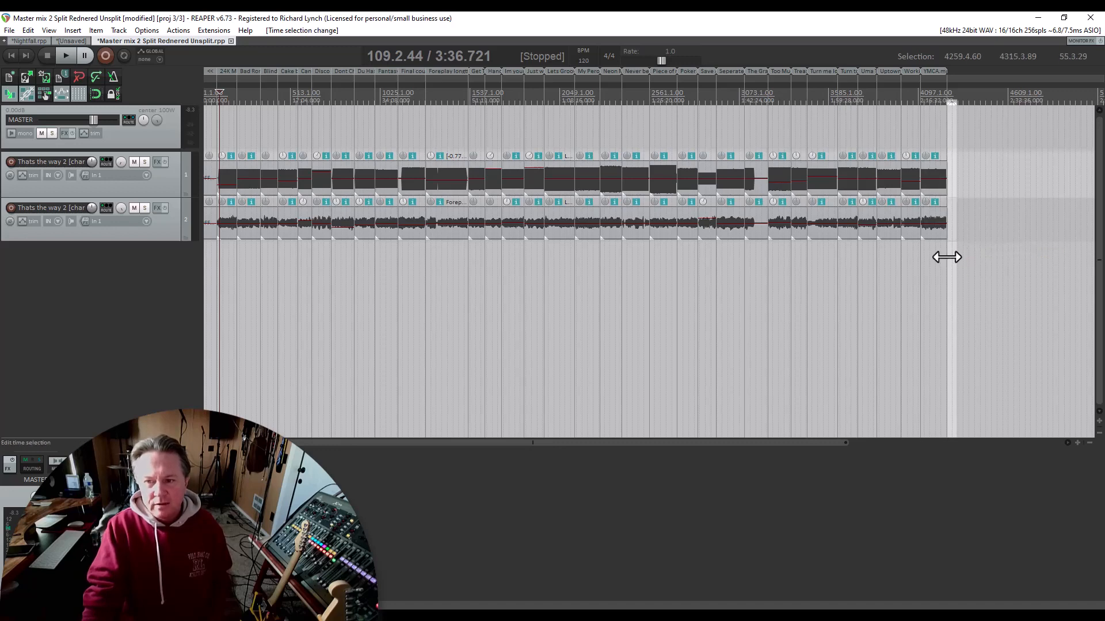
click(946, 257)
key(Escape)
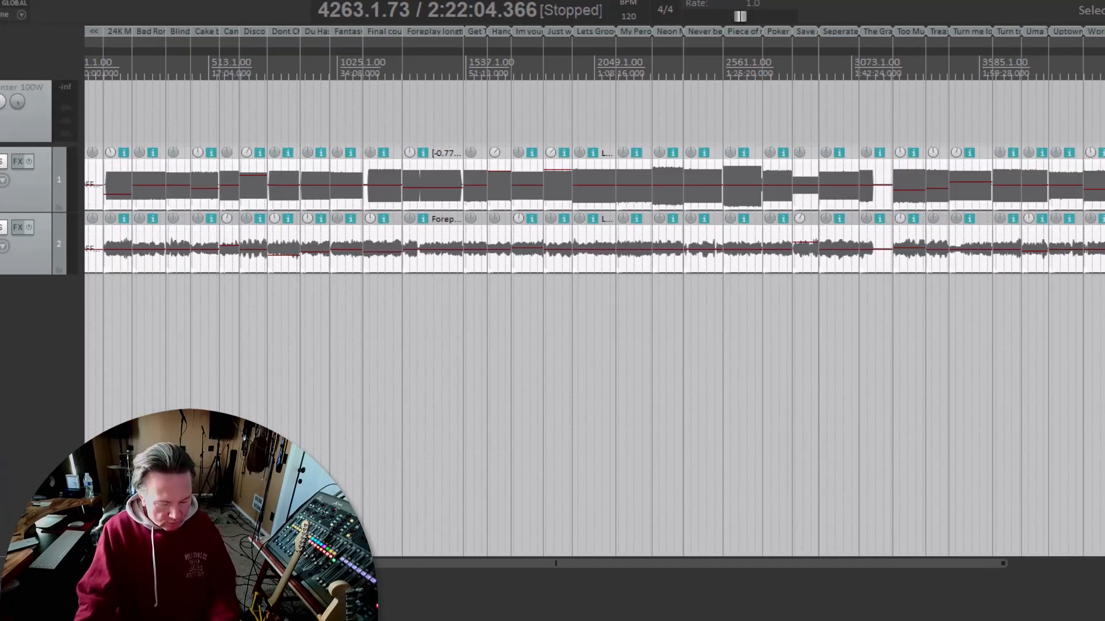
Open the render settings and review the Project Order and Media Item Information wildcards available for the output file name
key(ctrl+alt+r)
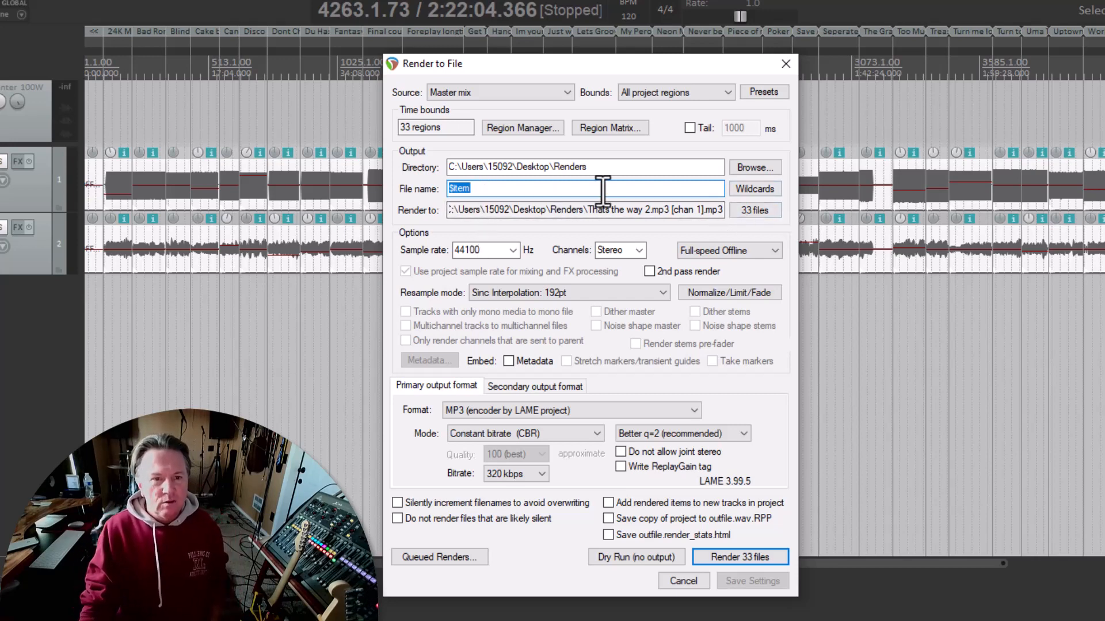
click(518, 188)
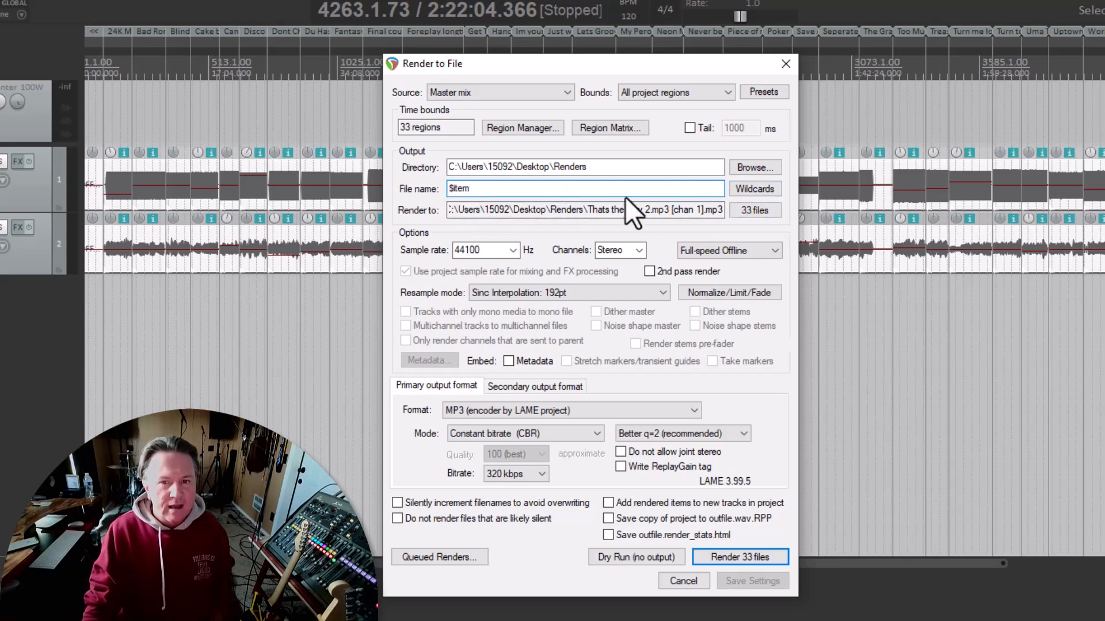
click(765, 187)
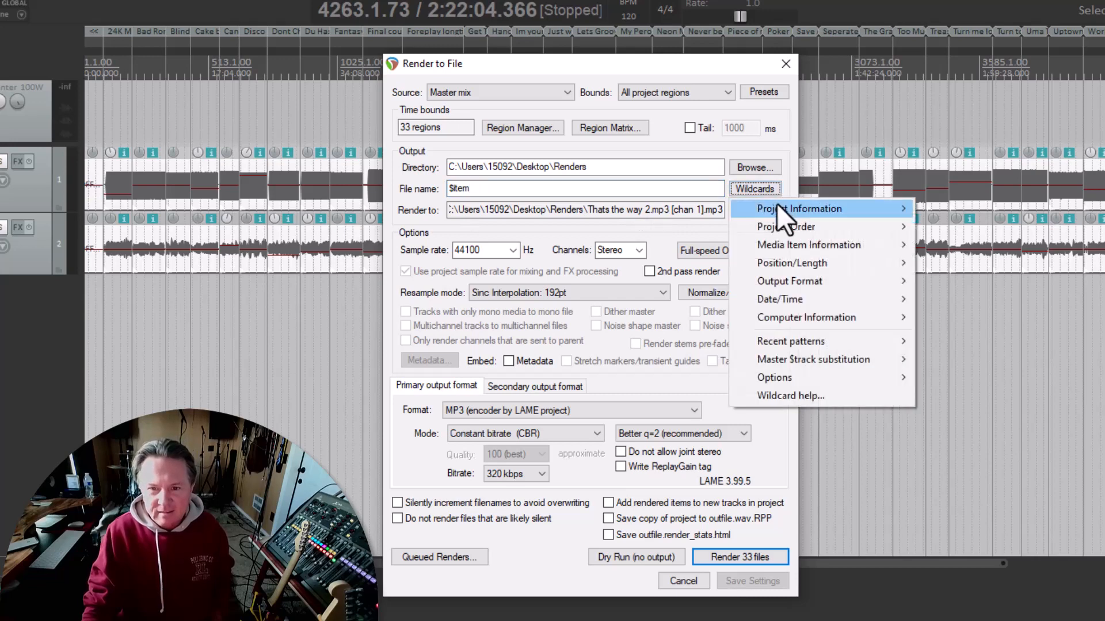
mouse_move(778, 207)
mouse_move(783, 226)
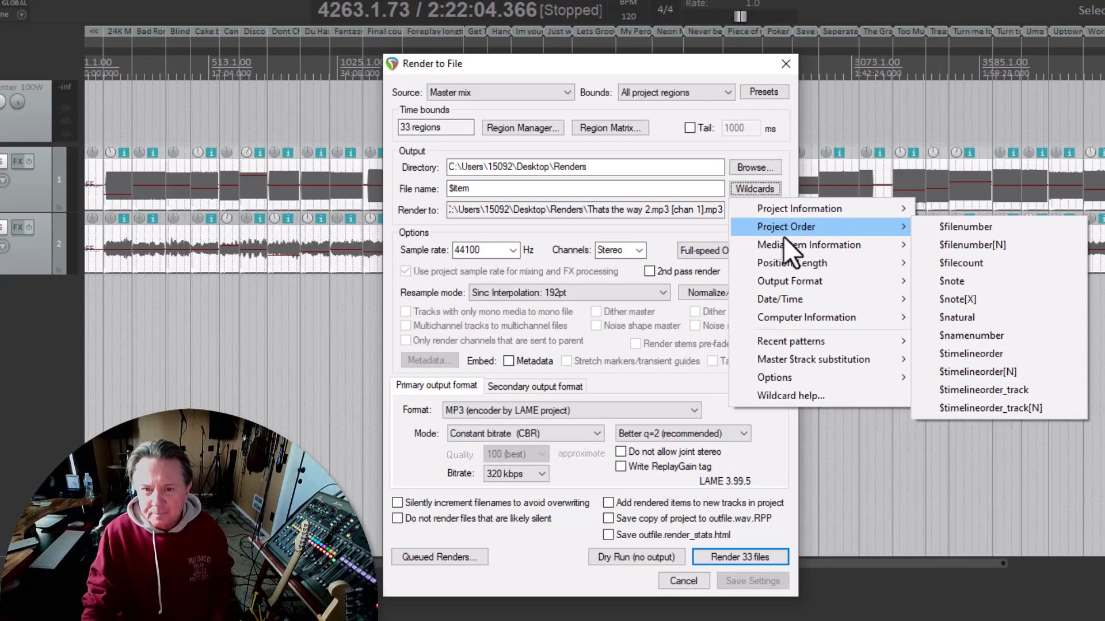
mouse_move(785, 246)
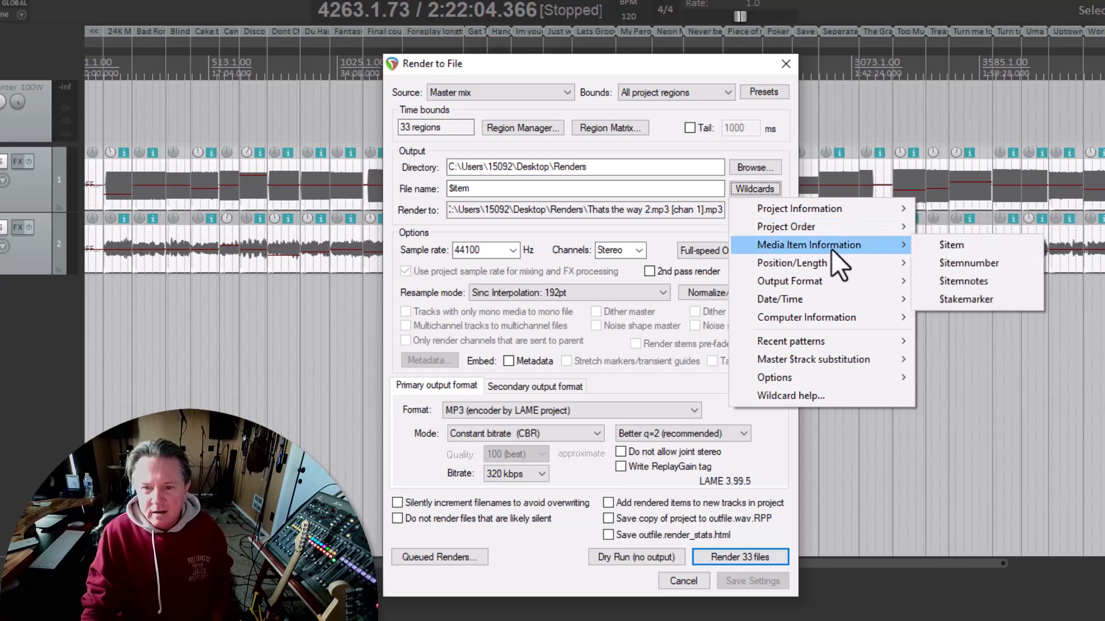
click(772, 147)
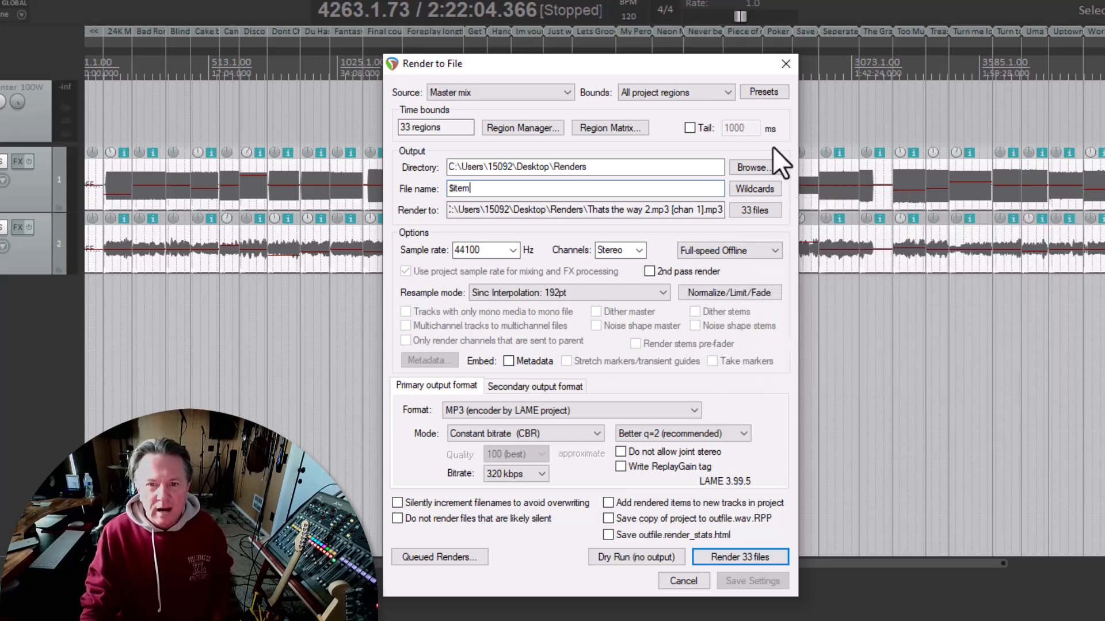
click(753, 191)
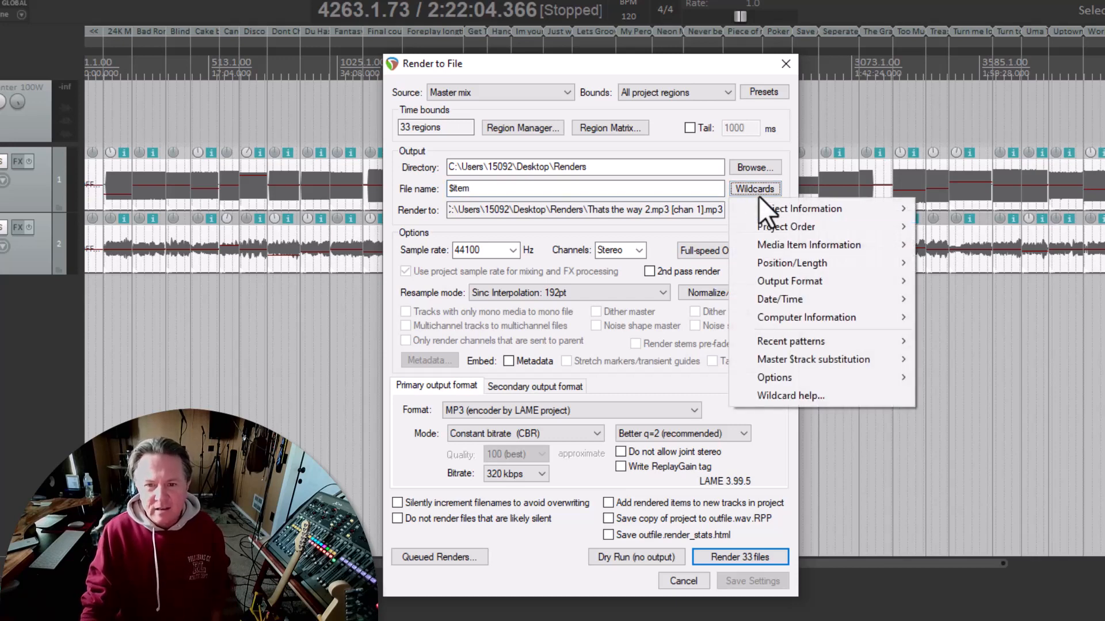
mouse_move(782, 246)
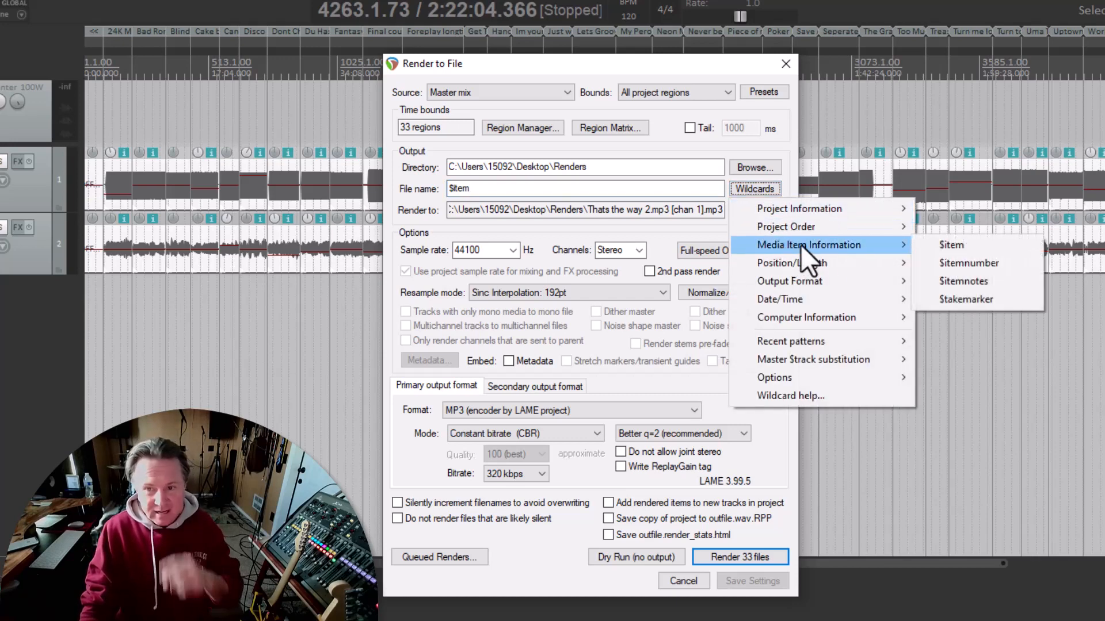
click(669, 188)
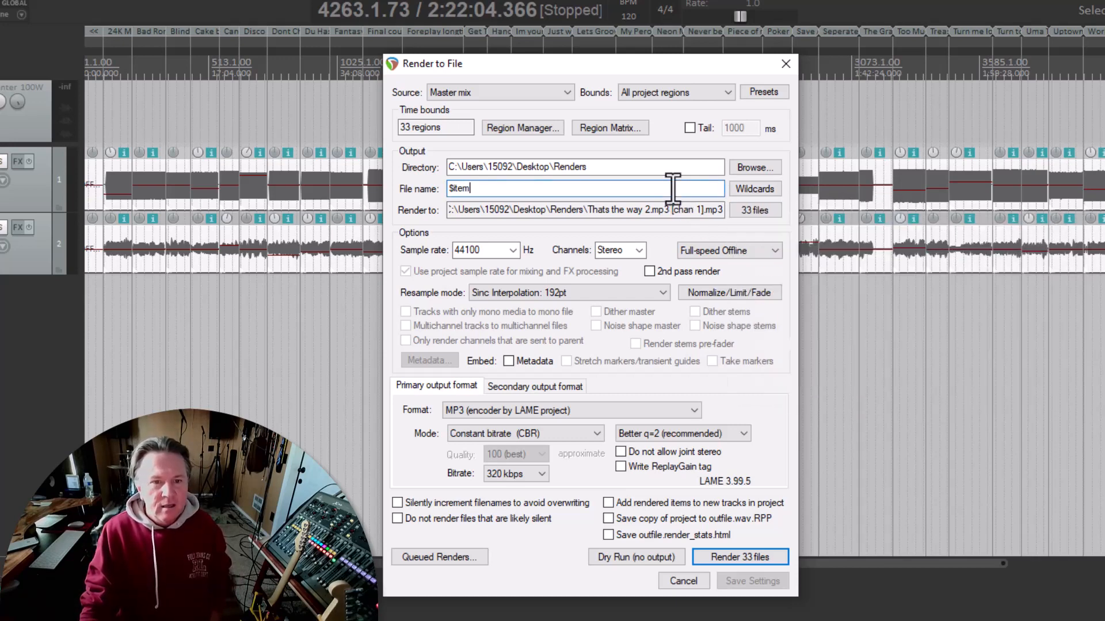
Review the list of output files, try to start the render, and cancel instead of overwriting the existing files
click(750, 211)
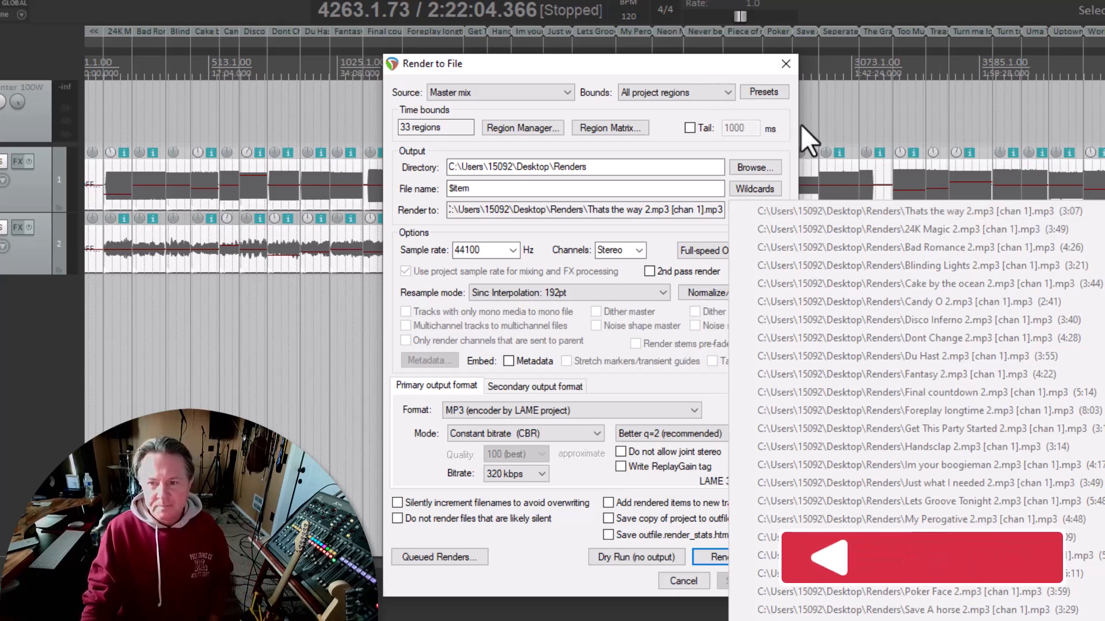
click(668, 67)
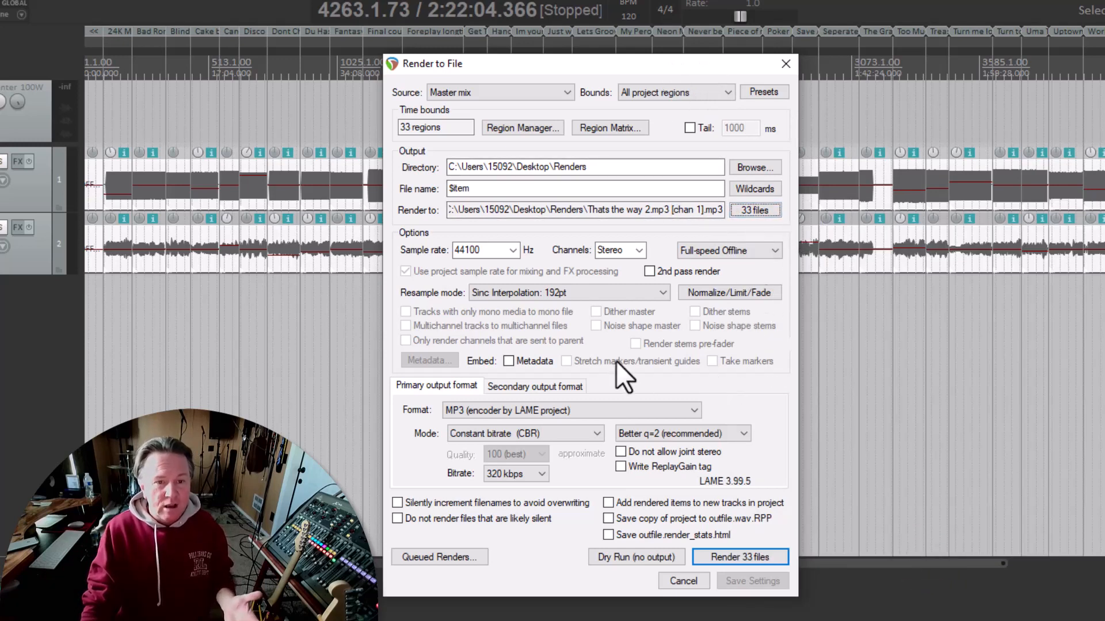
click(730, 555)
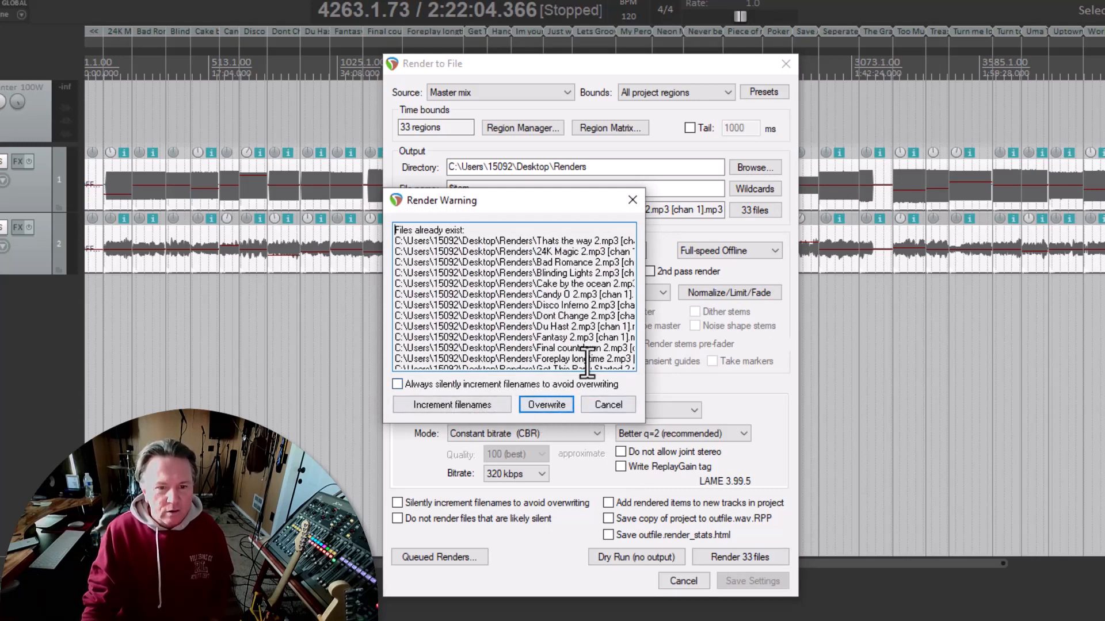
click(609, 404)
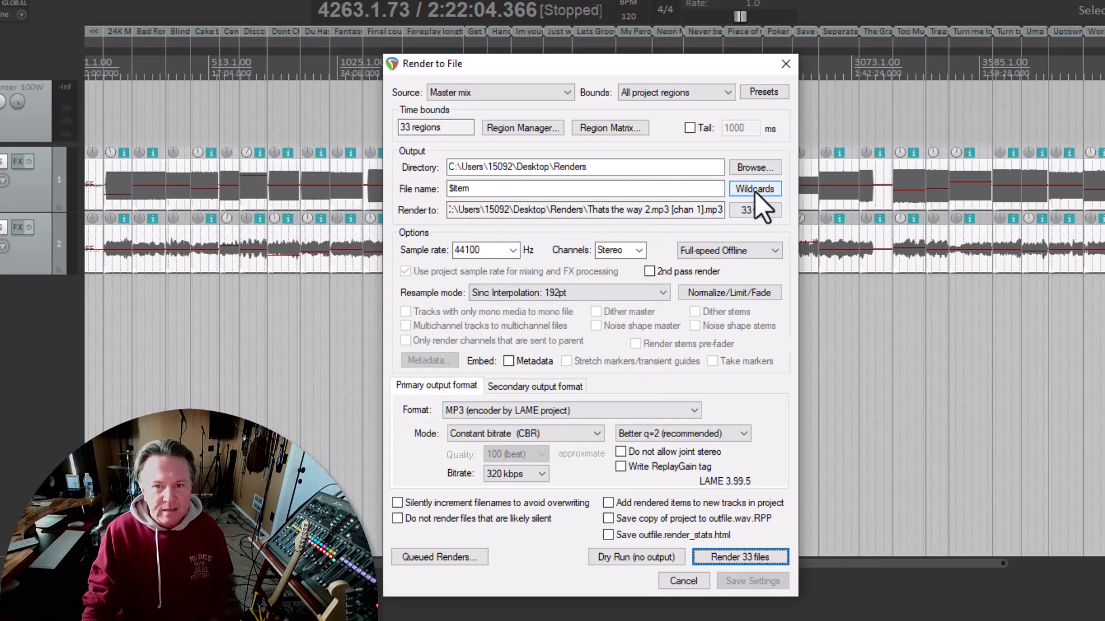
Create a subfolder named Renders 2 inside the desktop Renders folder and set it as the render directory
click(762, 168)
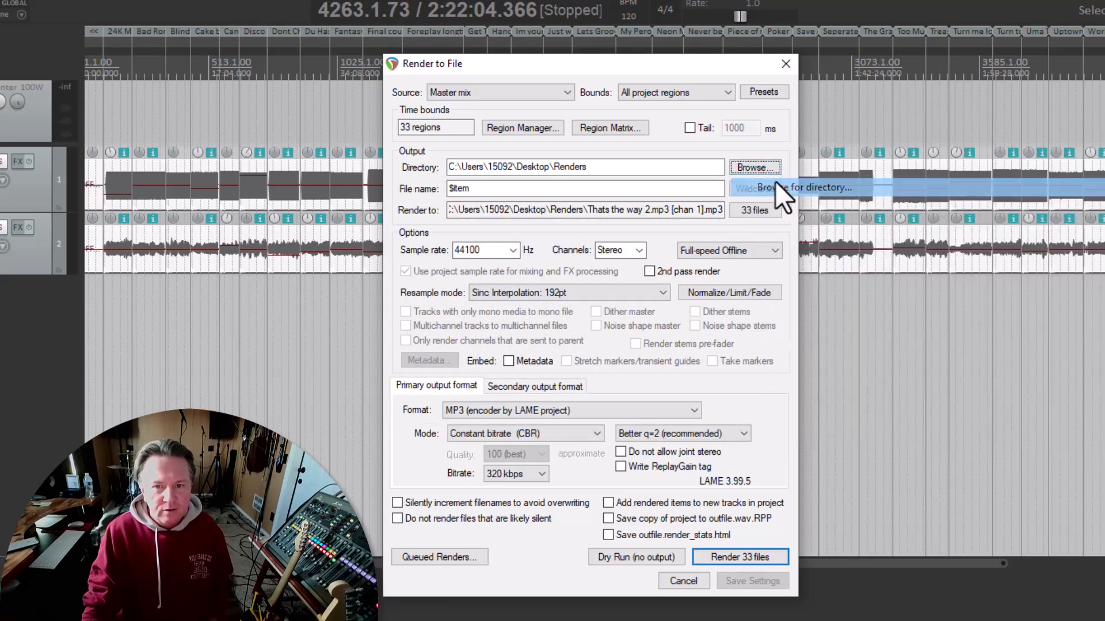
click(775, 182)
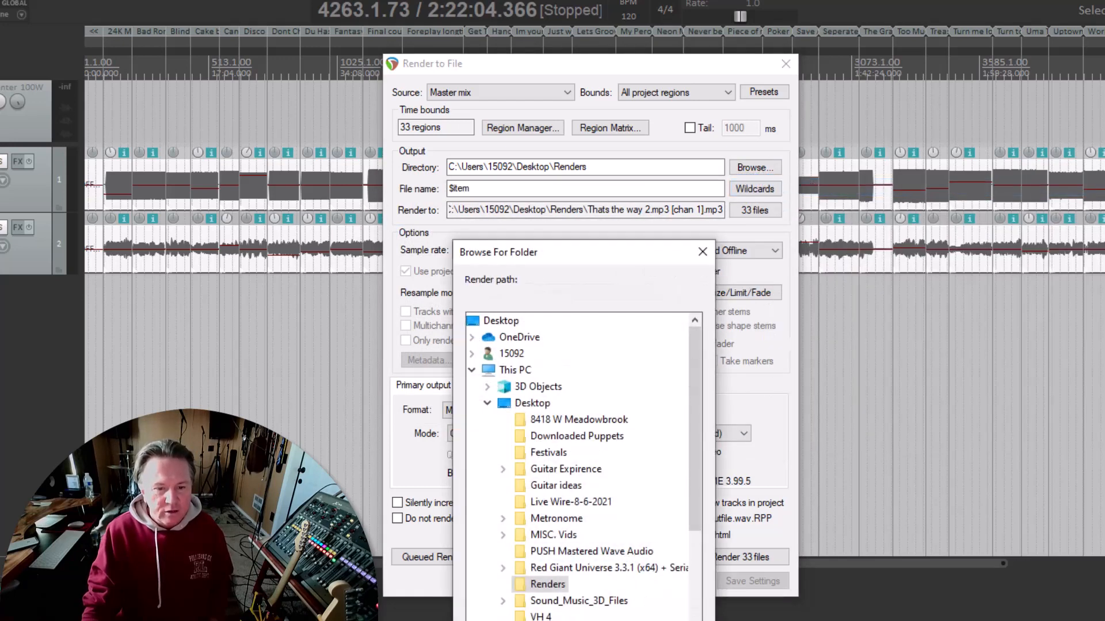
key(alt+m)
text(Re)
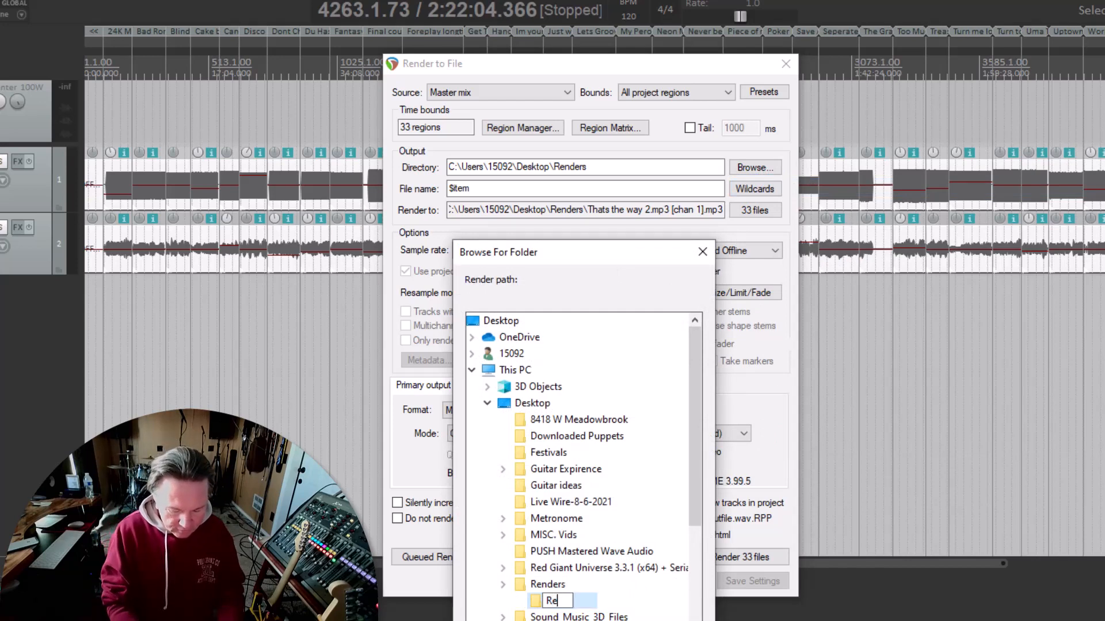
text(nders)
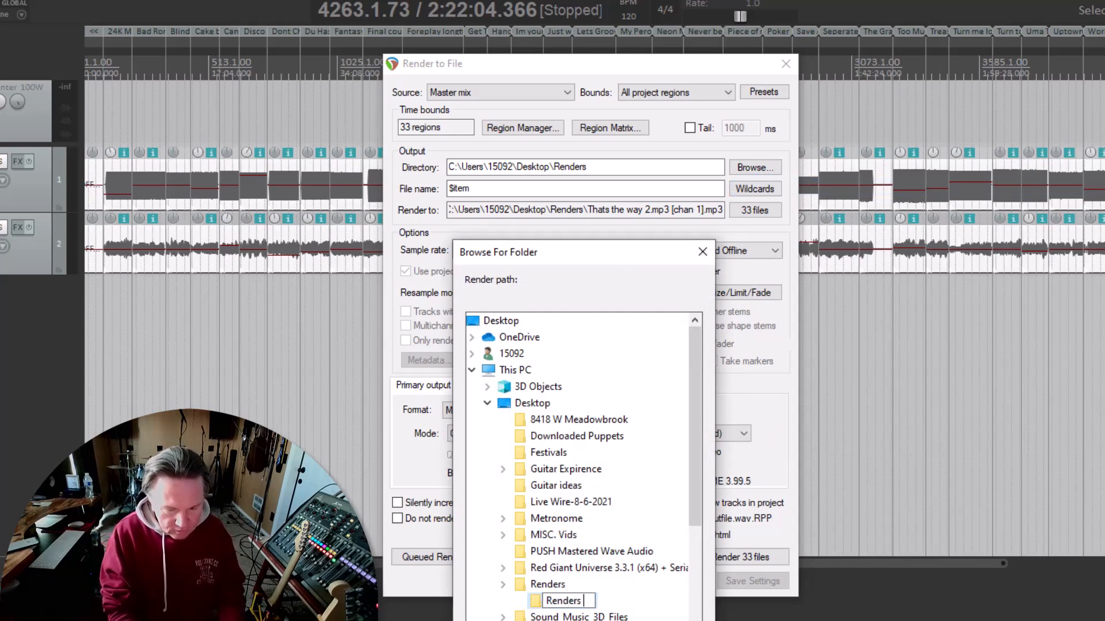
text( 2)
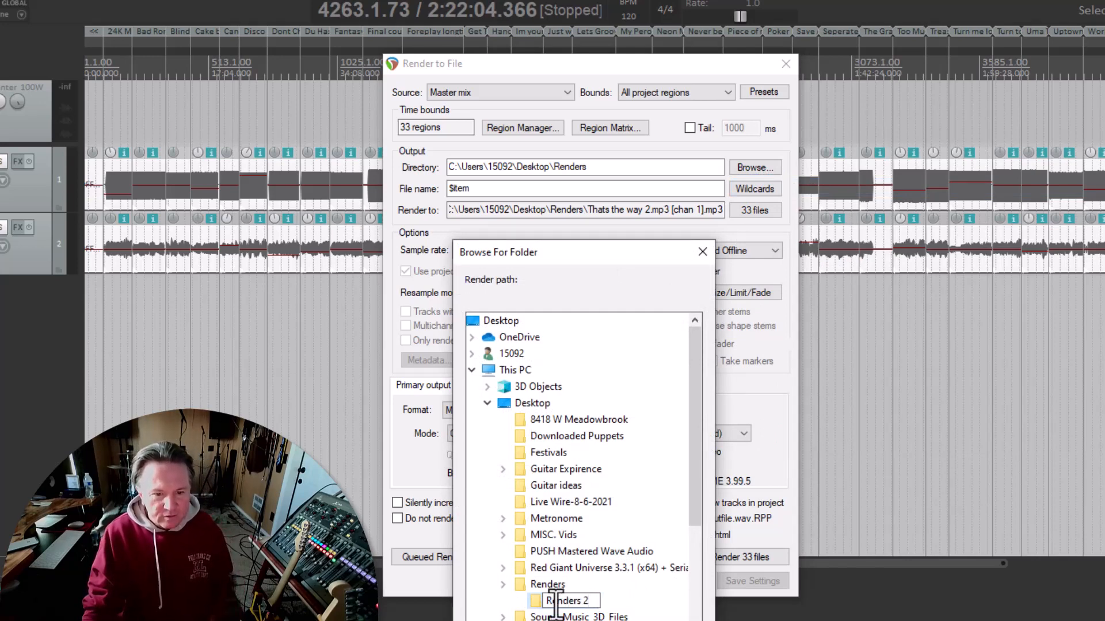
key(Escape)
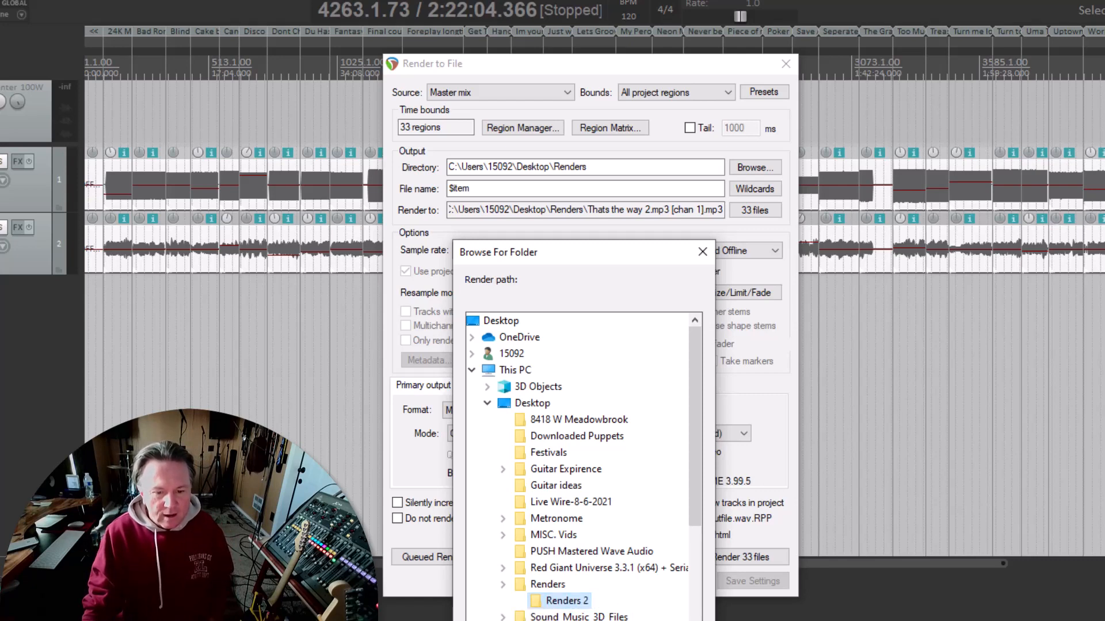
key(Return)
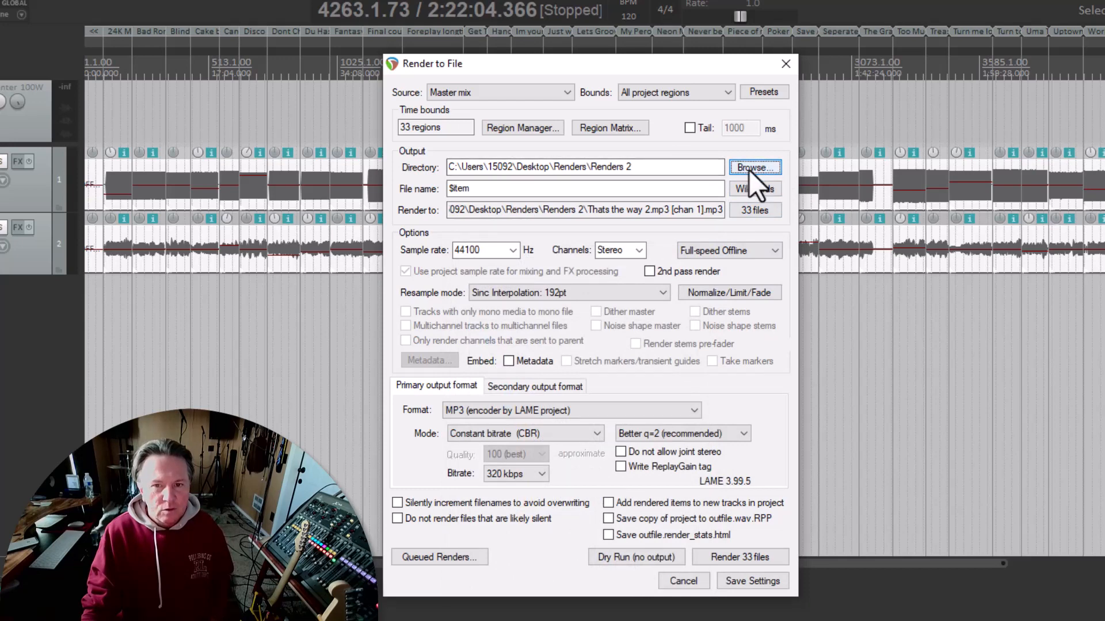
Start rendering all project regions to MP3 in the Renders 2 folder and cancel the render partway through
click(731, 562)
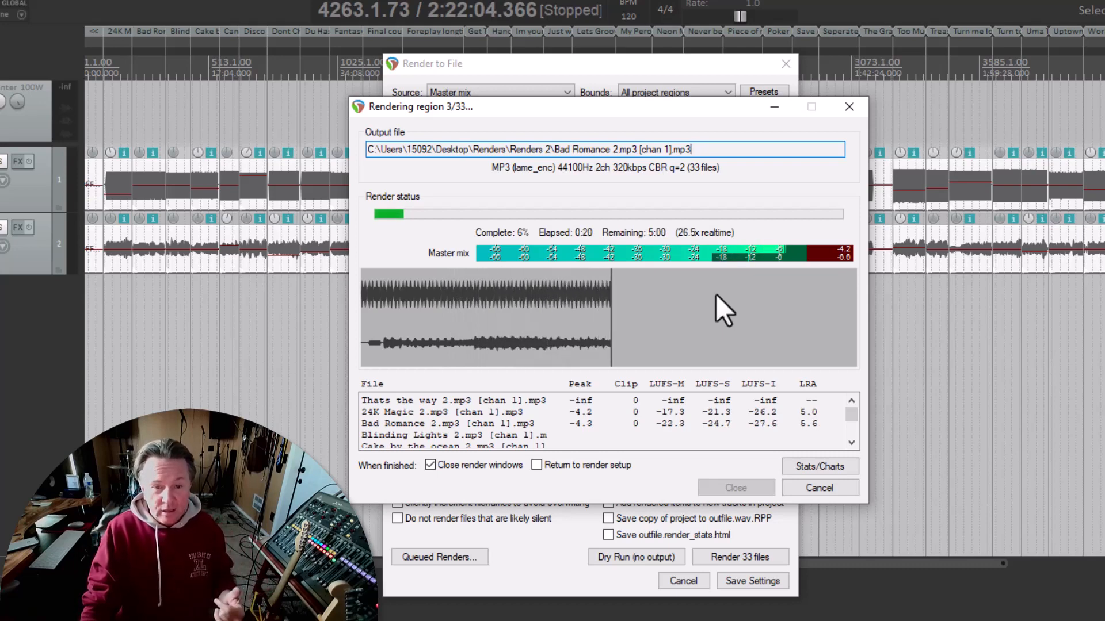
click(834, 489)
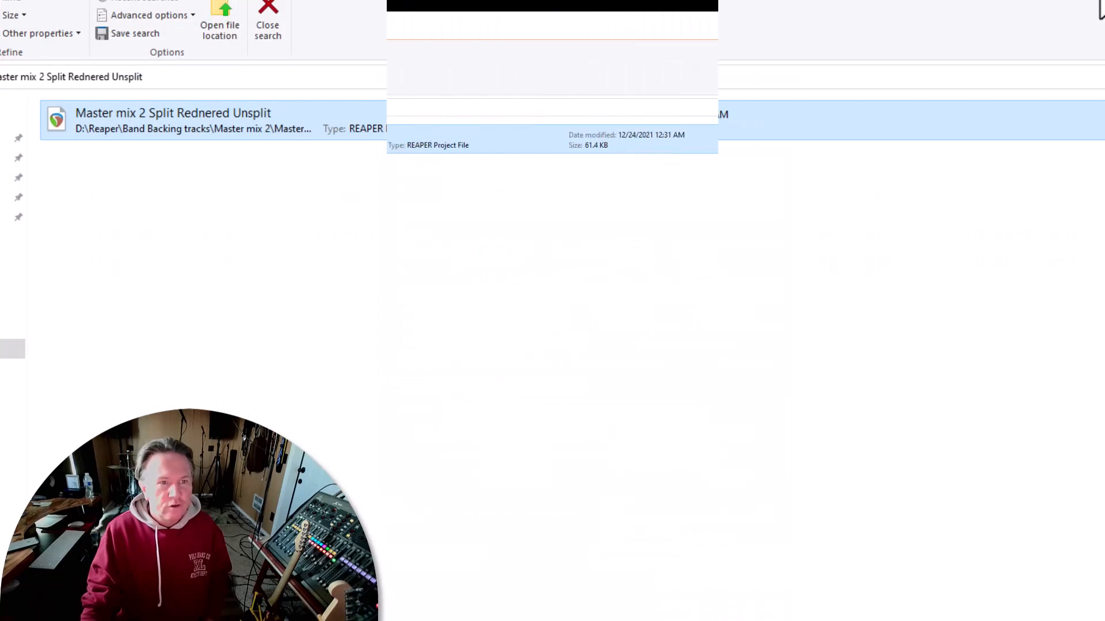
Switch to File Explorer, open the desktop Renders folder, and move the # column in front of the Name column
click(52, 153)
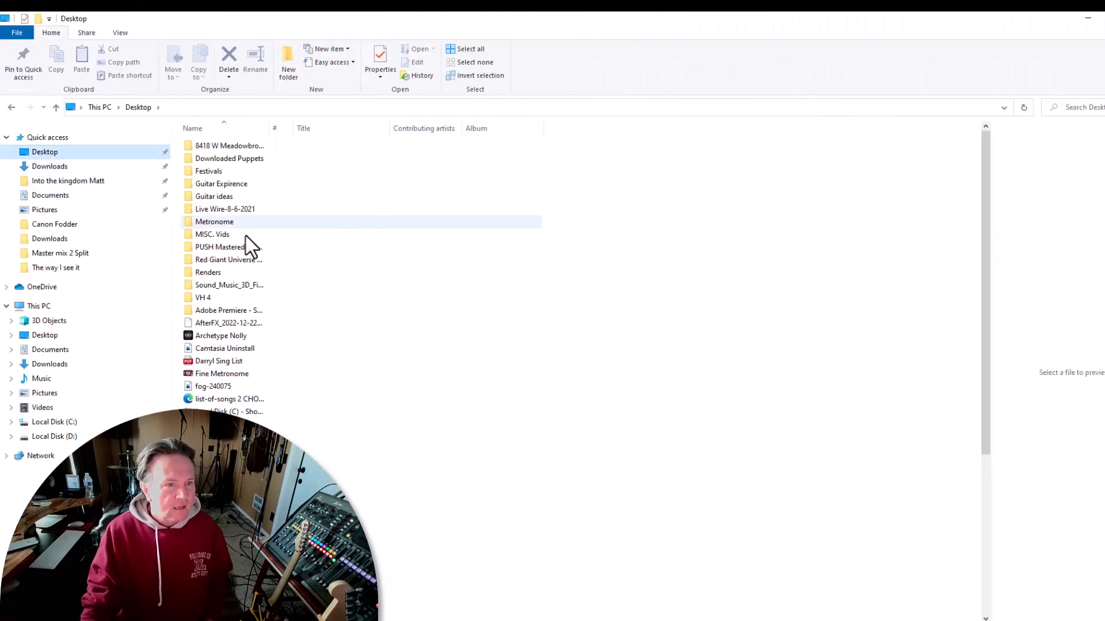
double_click(215, 275)
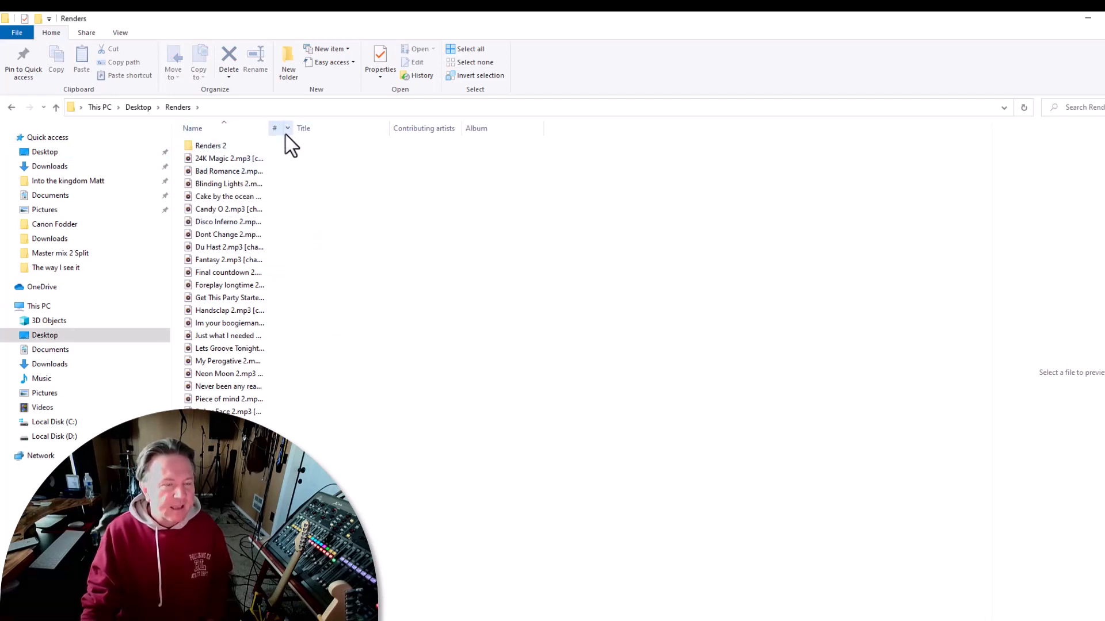
click(286, 157)
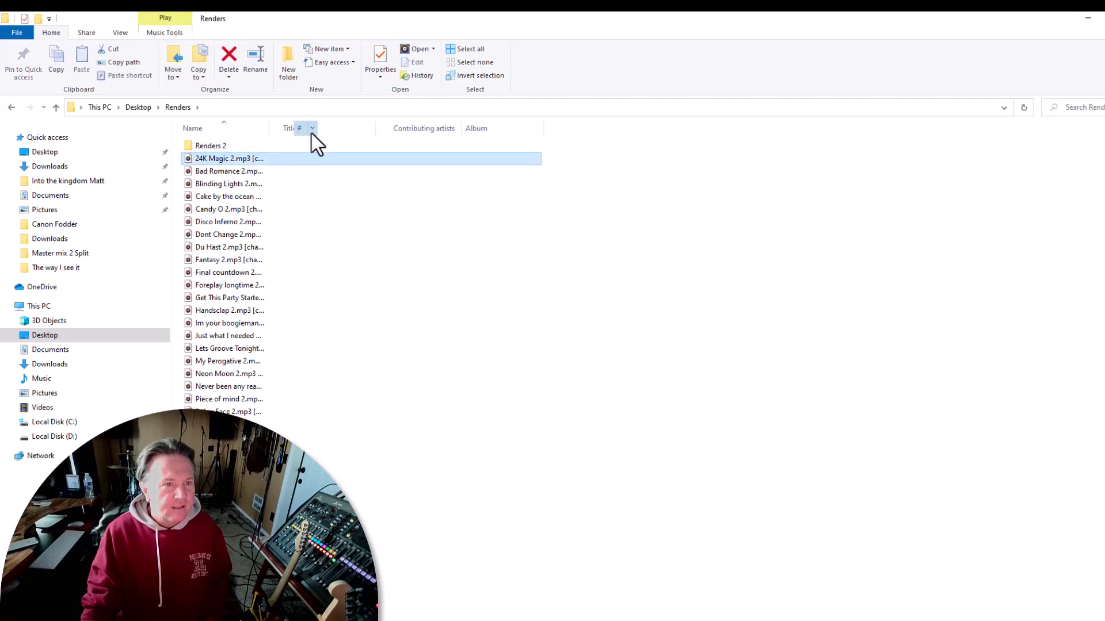
drag(278, 136, 207, 129)
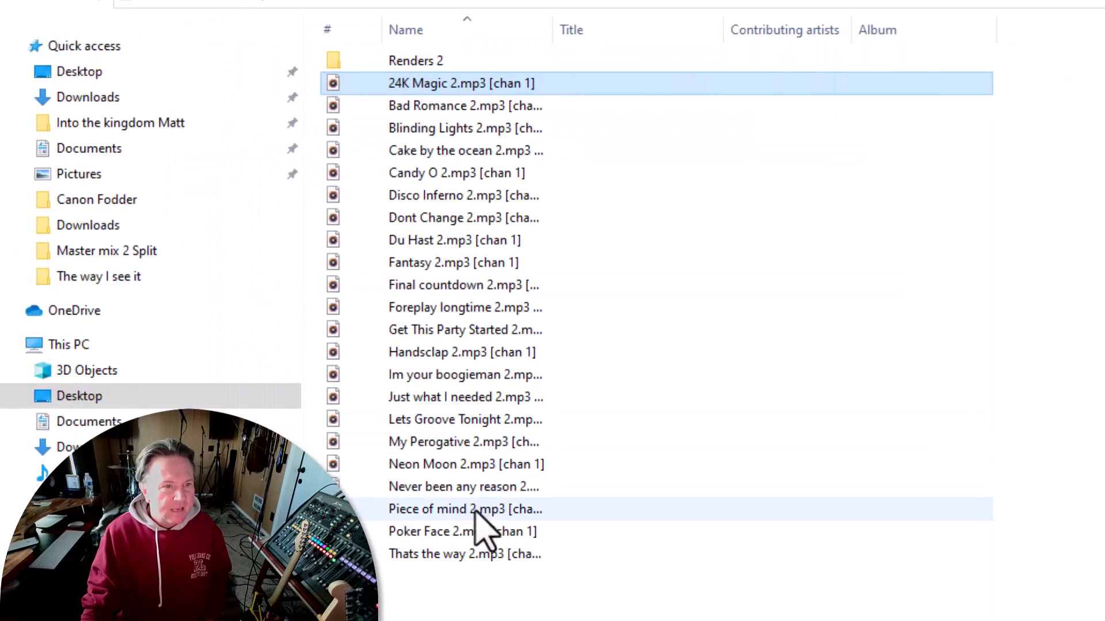
Rename the first rendered song file to 24K Magic, dropping the number, extension text and channel suffix
click(496, 87)
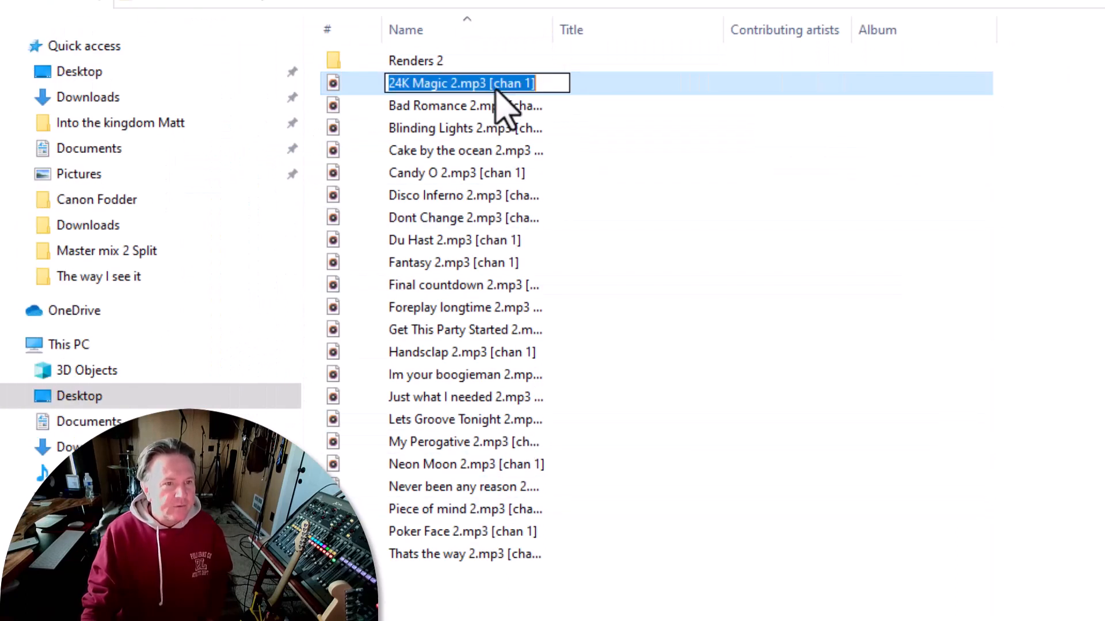
click(566, 86)
key(BackSpace)
key(BackSpace)
key(BackSpace)
key(BackSpace)
key(BackSpace)
key(BackSpace)
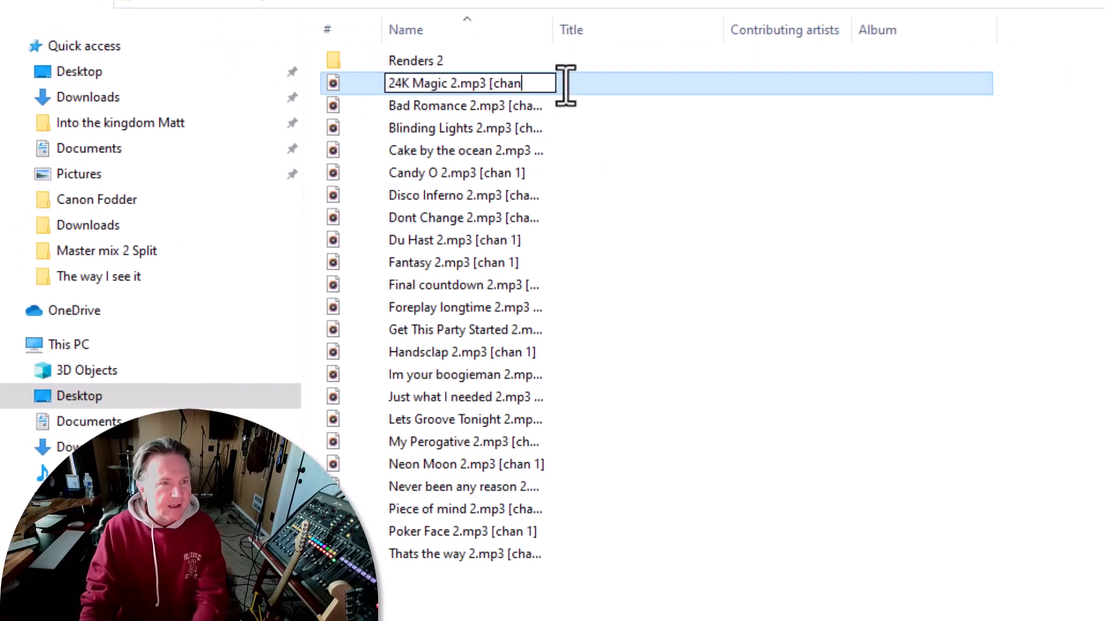
key(BackSpace)
key(BackSpace)
key(BackSpace)
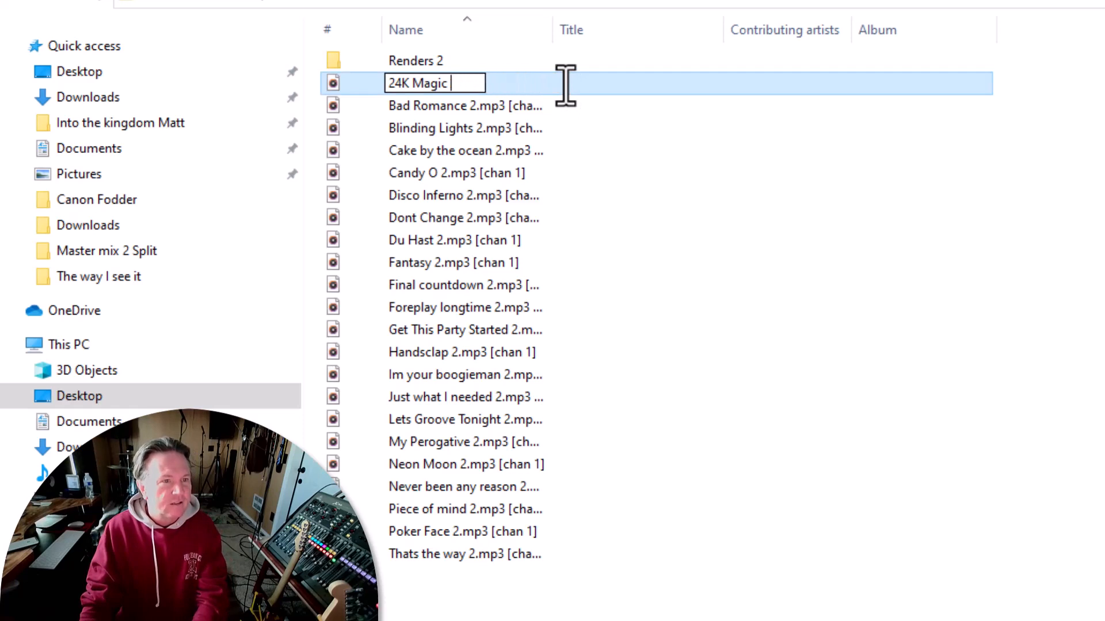
Shorten the second rendered song's file name to just Bad Romance
click(496, 105)
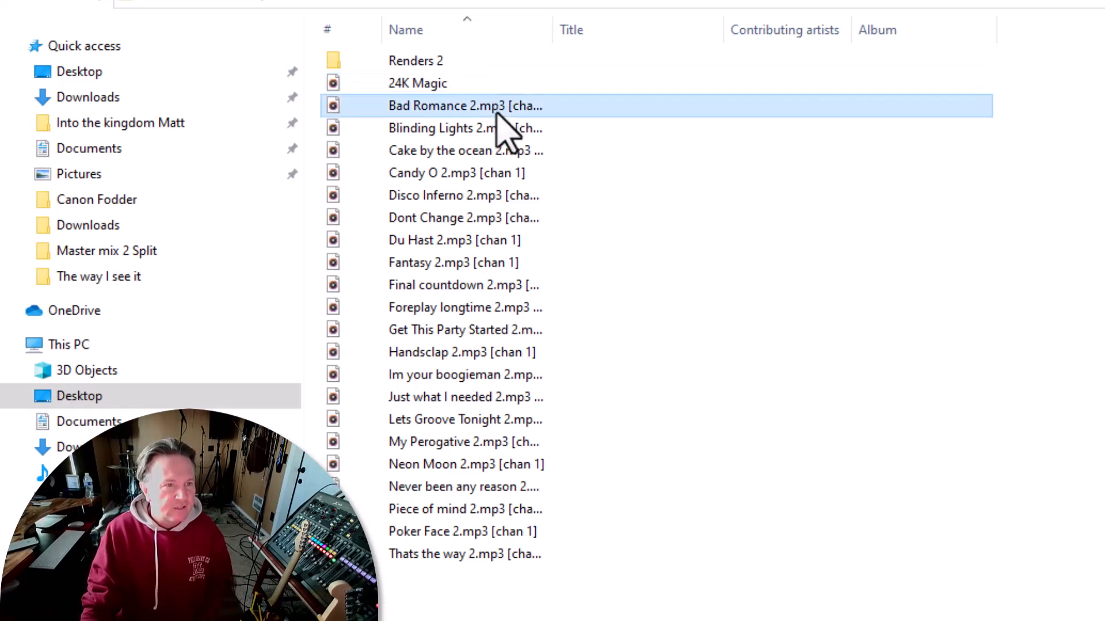
click(546, 108)
click(573, 106)
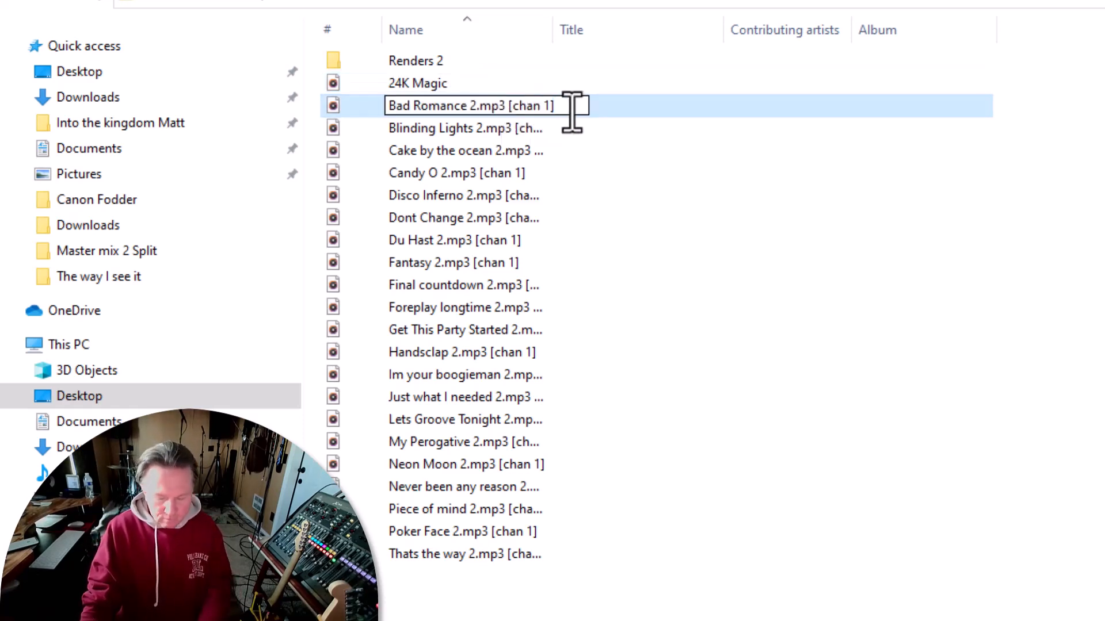
key(BackSpace)
key(BackSpace)
key(BackSpace)
key(BackSpace)
key(BackSpace)
key(BackSpace)
key(BackSpace)
key(BackSpace)
key(BackSpace)
key(BackSpace)
key(BackSpace)
key(BackSpace)
key(BackSpace)
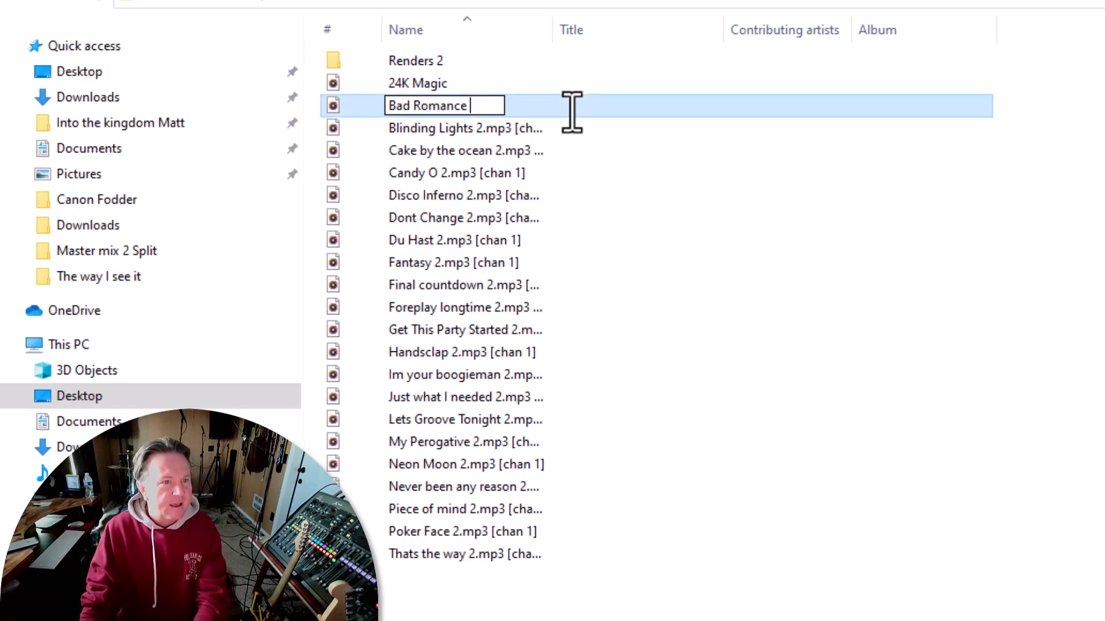
Rename the third rendered song file to Blinding Lights and clear the file selection
click(516, 130)
click(530, 133)
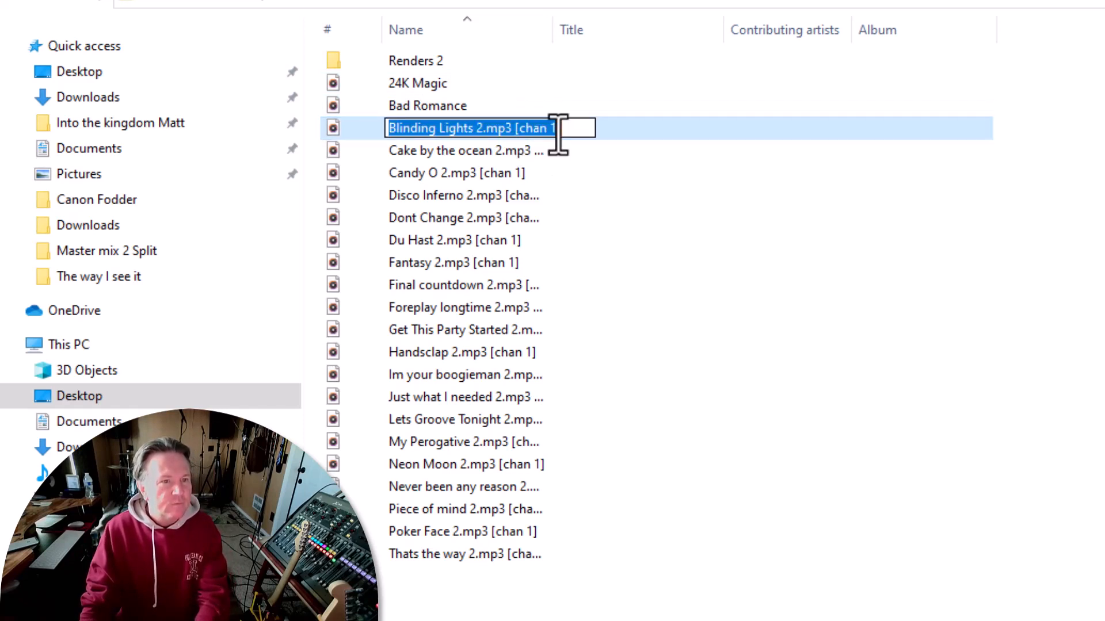
click(582, 129)
key(BackSpace)
key(BackSpace)
key(BackSpace)
key(BackSpace)
key(BackSpace)
key(BackSpace)
key(BackSpace)
key(BackSpace)
key(BackSpace)
key(BackSpace)
key(BackSpace)
key(BackSpace)
key(BackSpace)
key(BackSpace)
key(BackSpace)
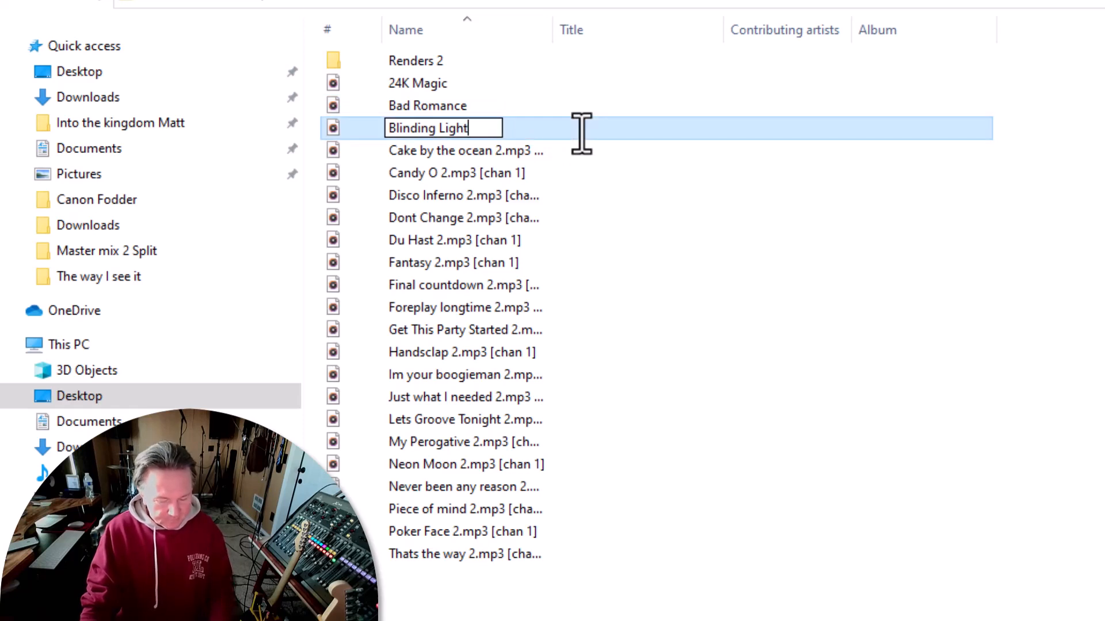
click(456, 617)
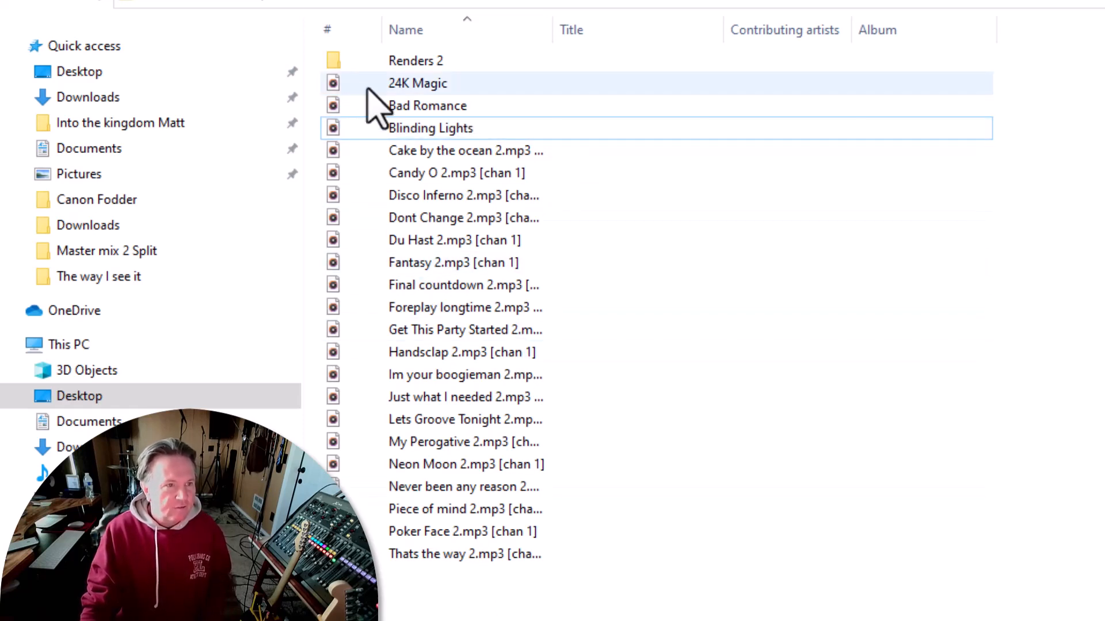
Switch back to REAPER, dismiss the Render to File dialog without rendering, and create an empty project in a new project tab
click(333, 85)
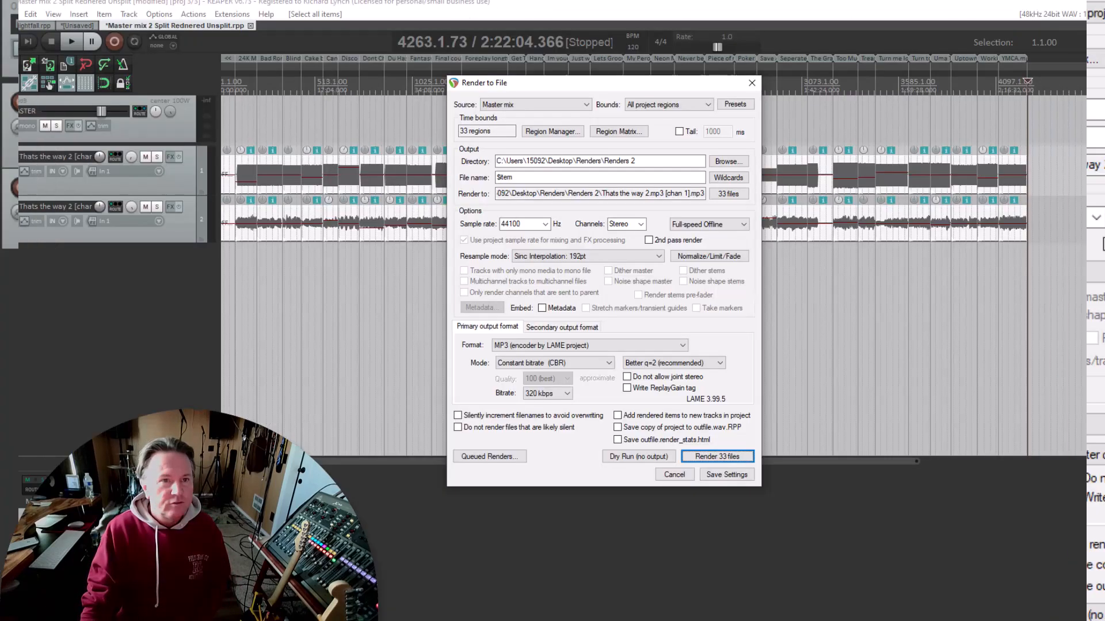
click(752, 83)
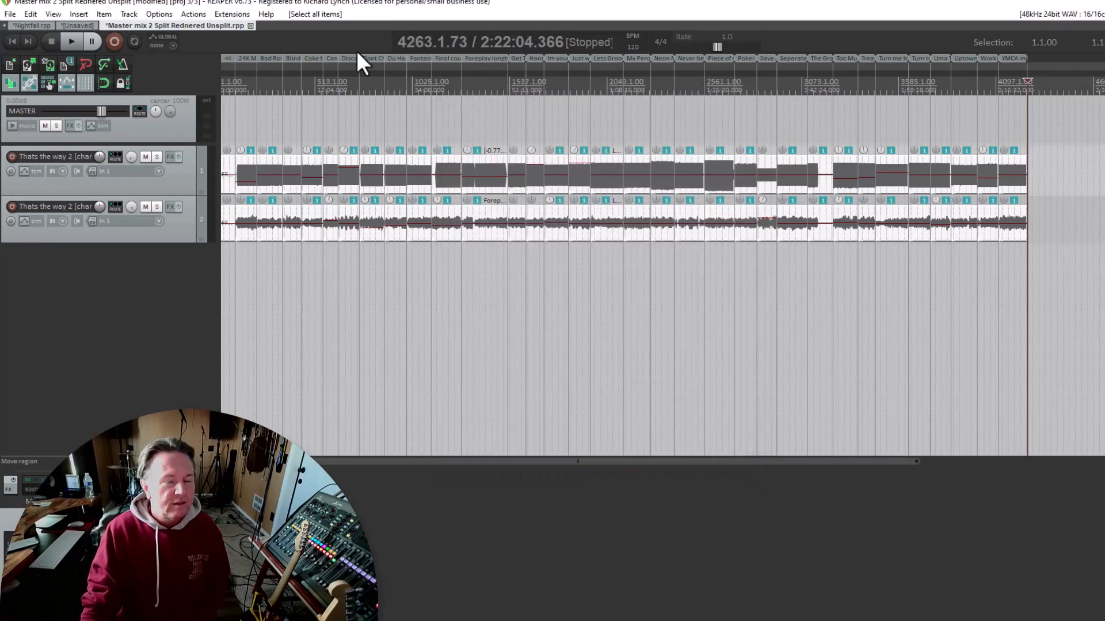
click(10, 14)
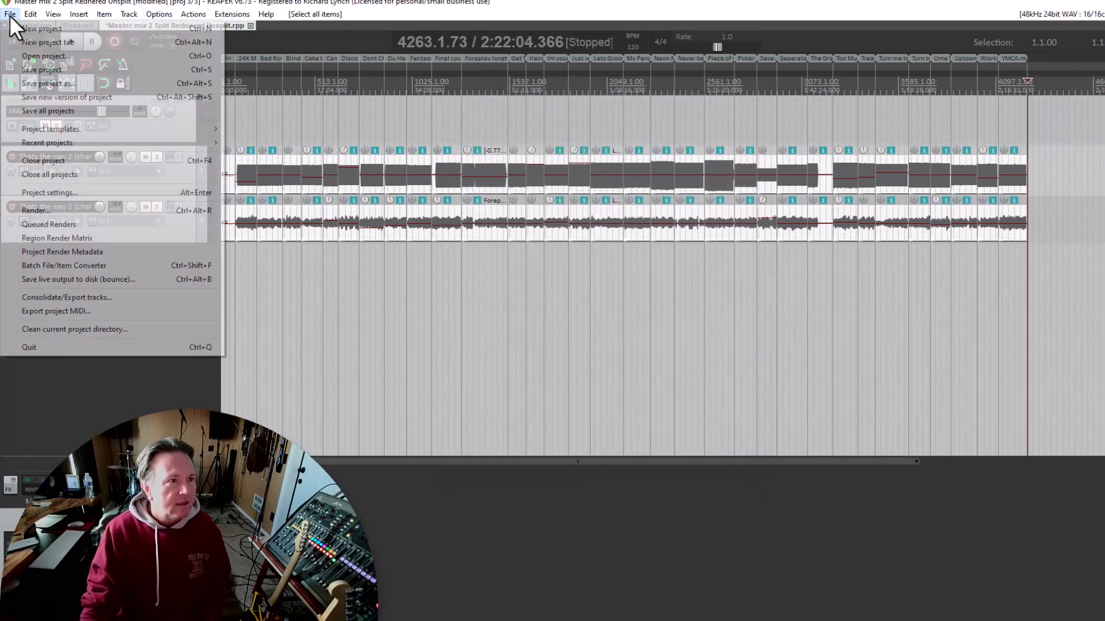
click(39, 43)
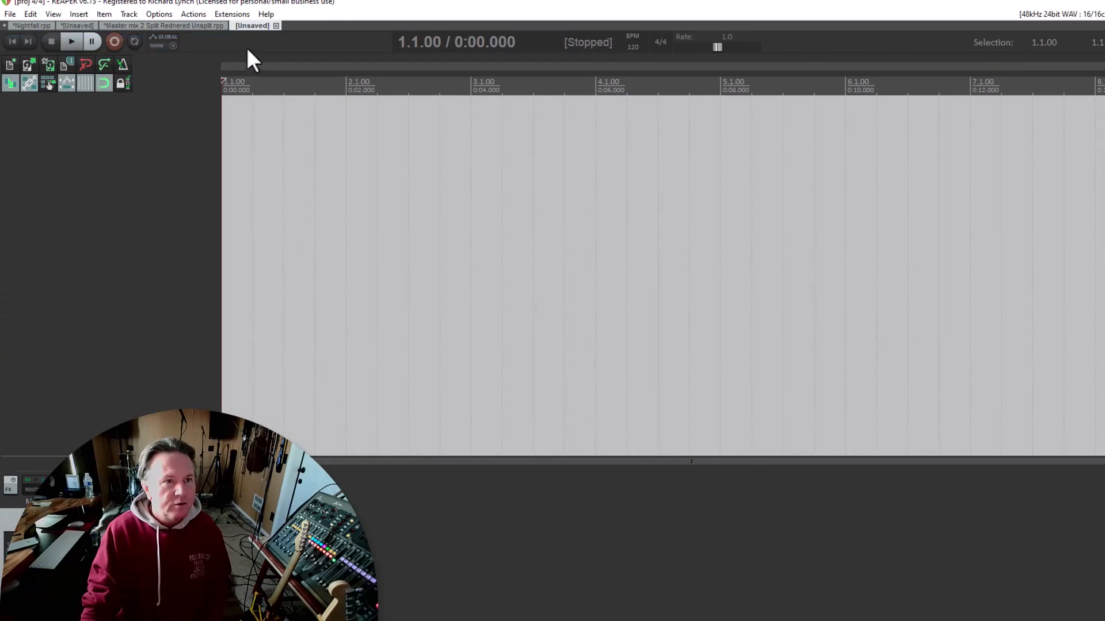
Import the 24K Magic media file from the desktop Renders folder into the new project
click(78, 14)
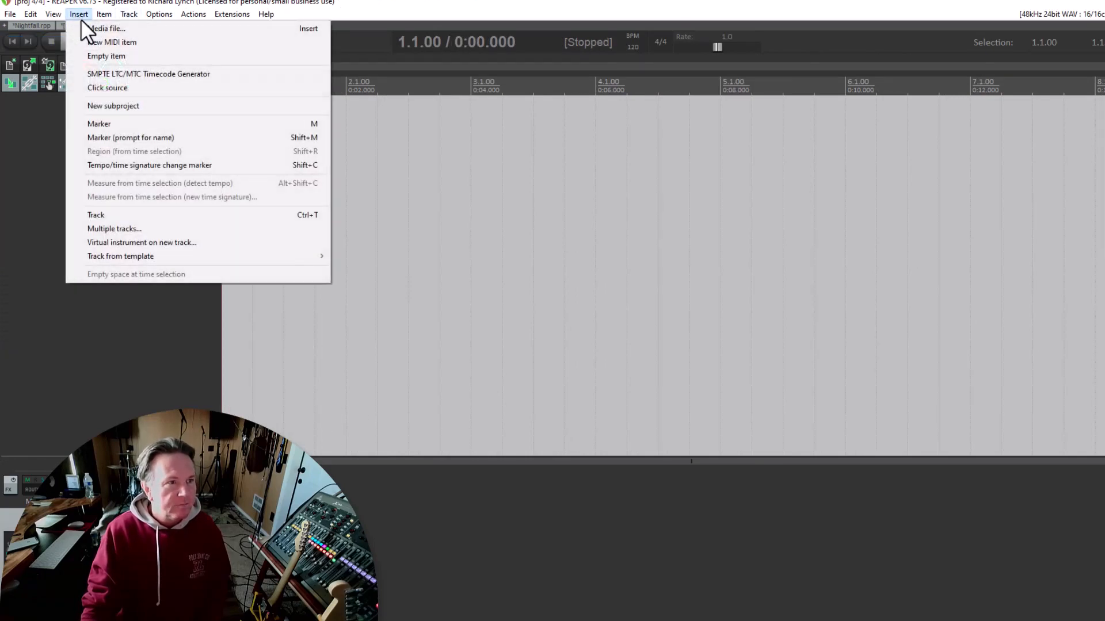
click(94, 26)
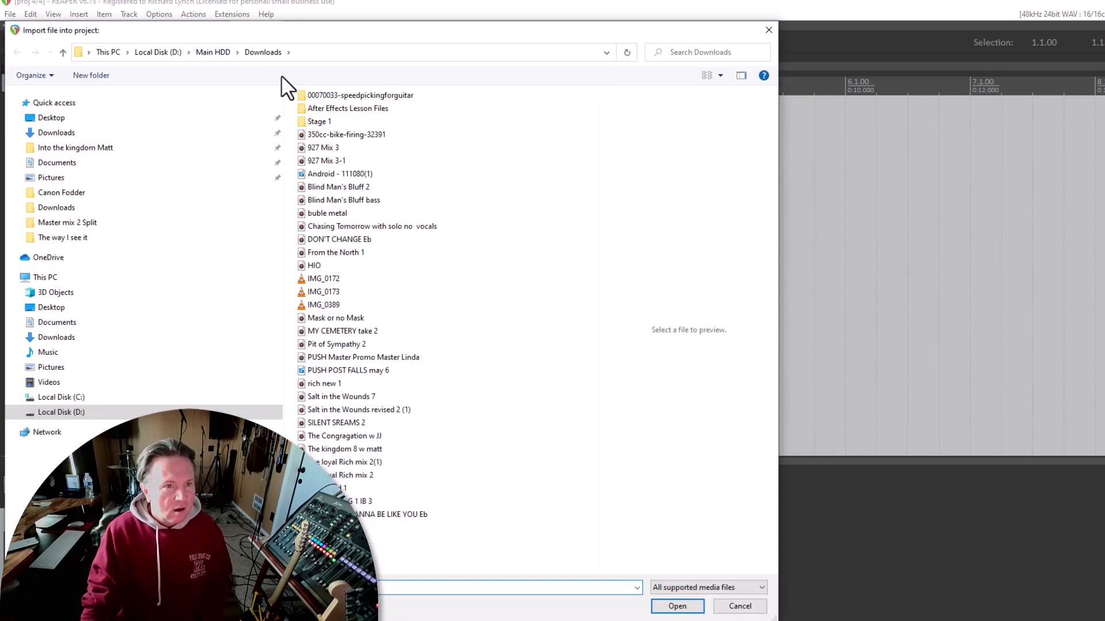
click(58, 119)
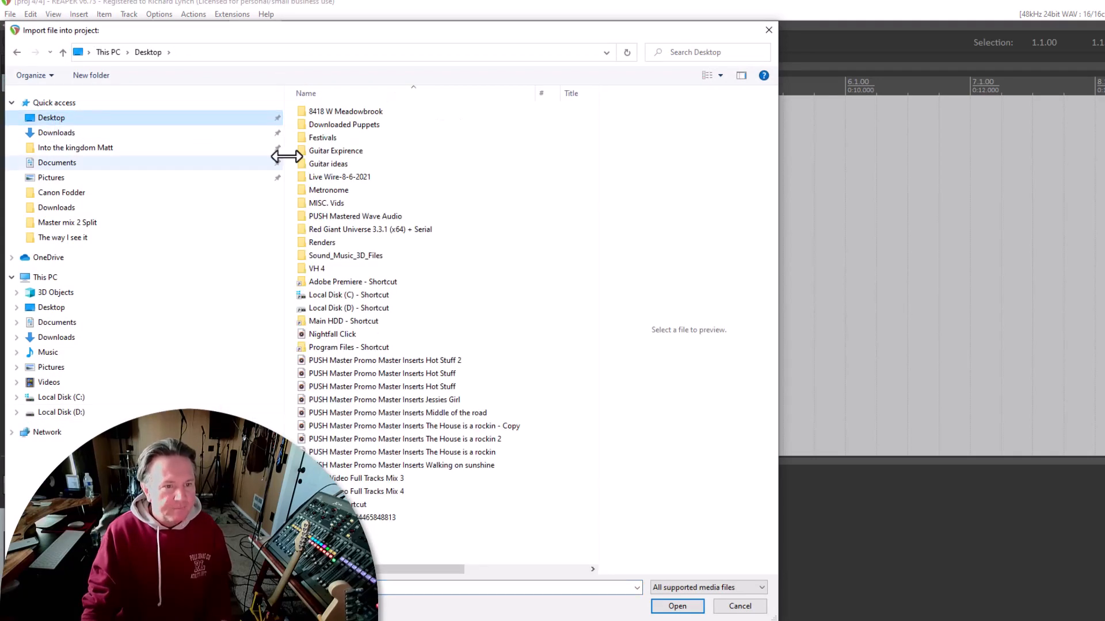
click(329, 242)
double_click(329, 243)
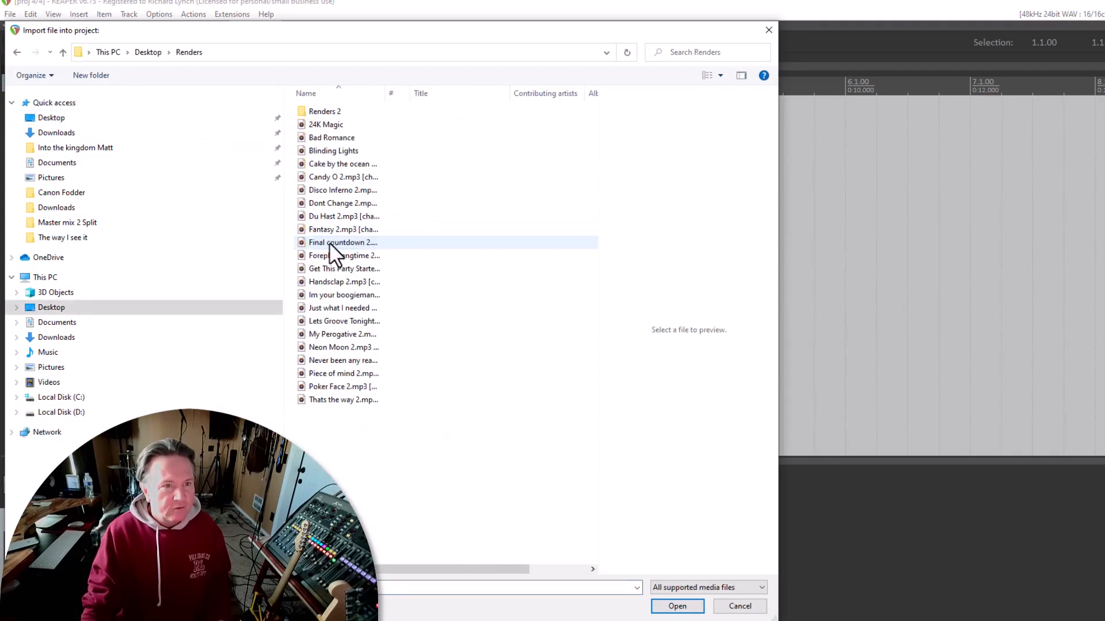
double_click(303, 126)
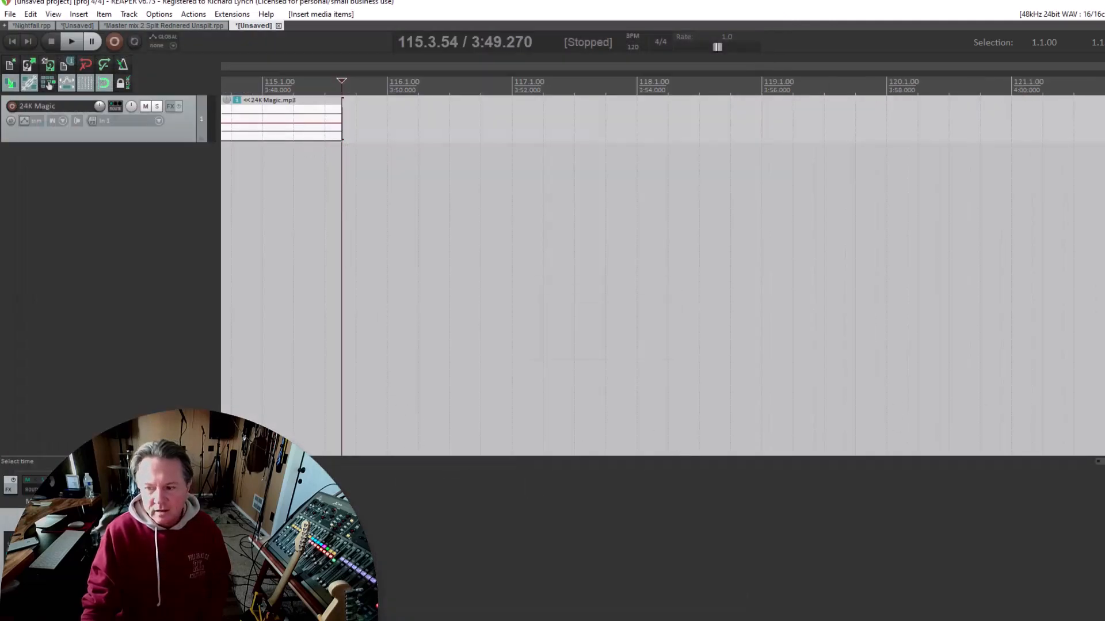
Examine the full length of the imported 24K Magic waveform, and switch to the Nightfall project
drag(1096, 461, 913, 474)
drag(668, 463, 938, 466)
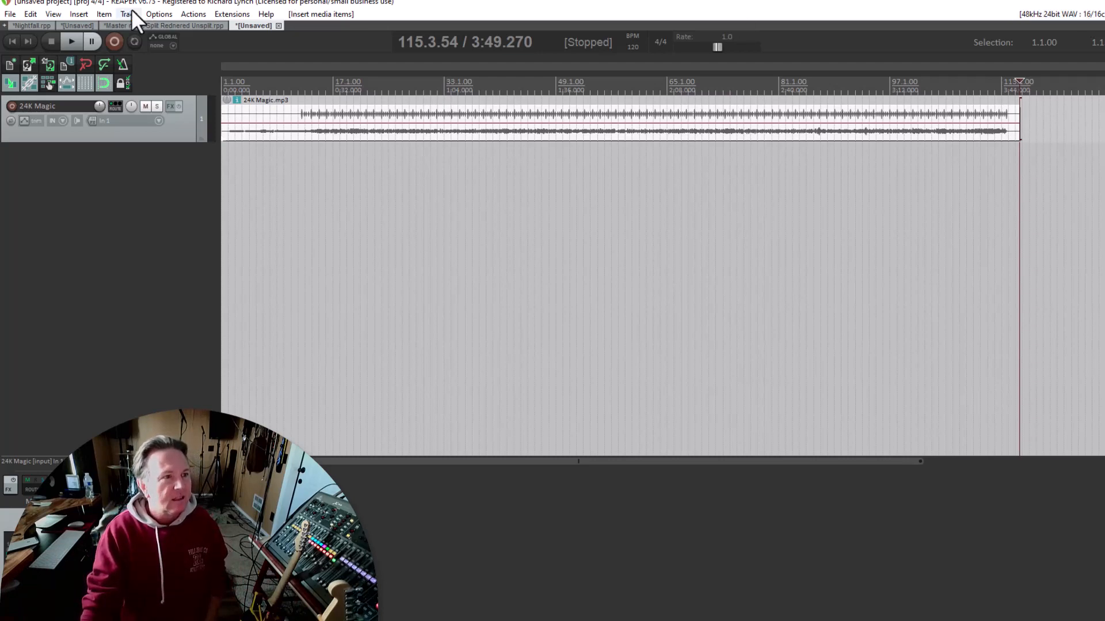
click(34, 26)
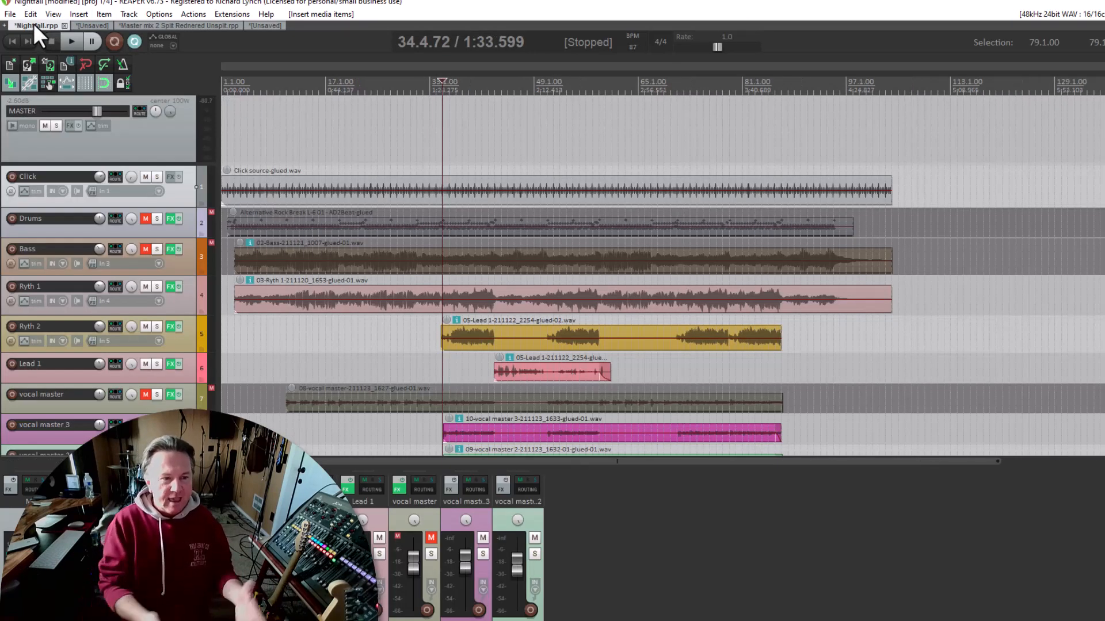